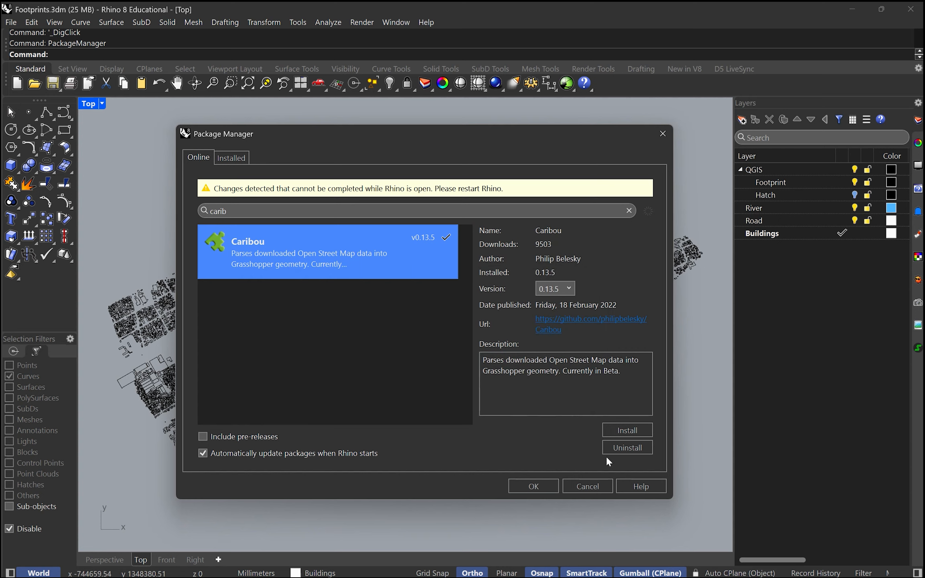
Close the Package Manager, switch to the web browser and open Caribou's app page on food4Rhino
{"action": "left_click", "coordinate": [536, 487]}
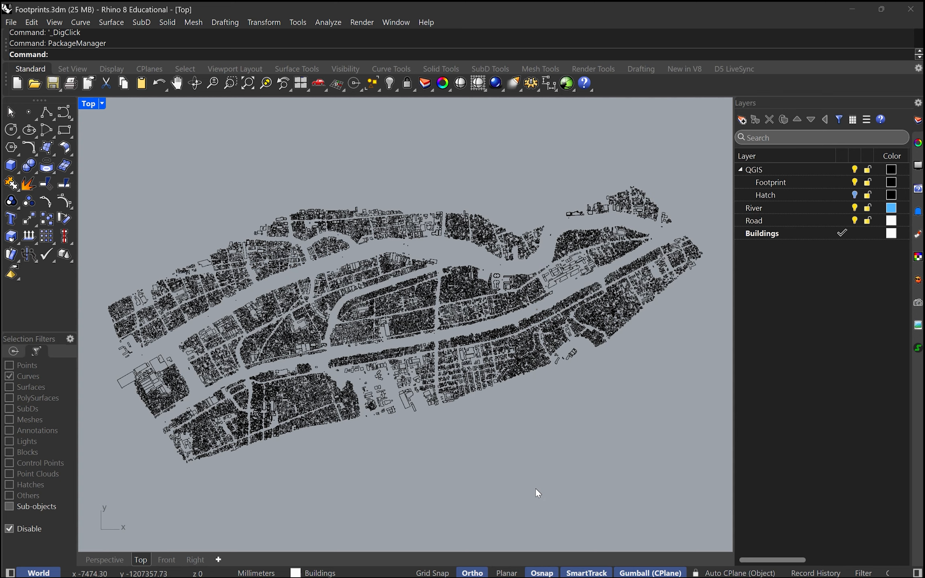
{"action": "key", "text": "alt+Tab"}
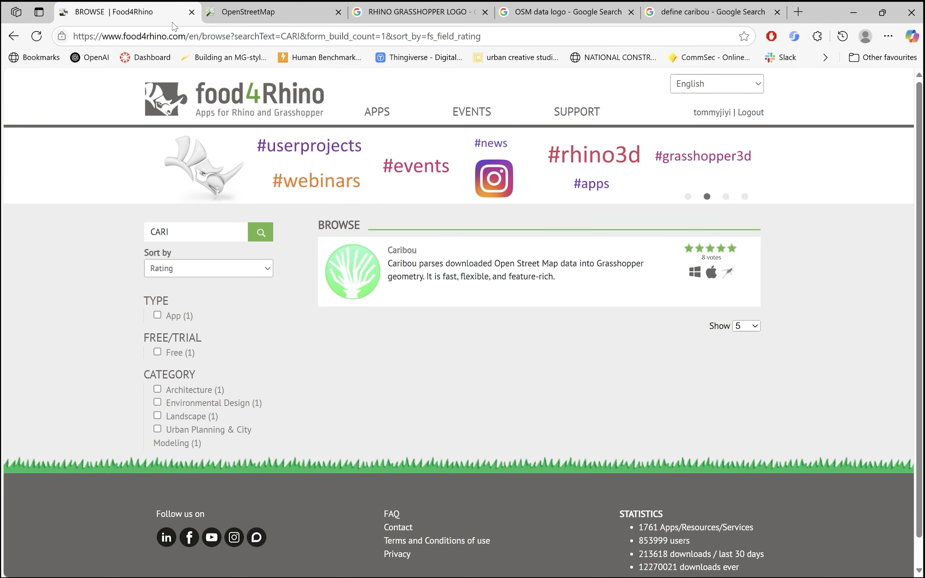
{"action": "left_click_drag", "start_coordinate": [197, 231], "coordinate": [129, 237]}
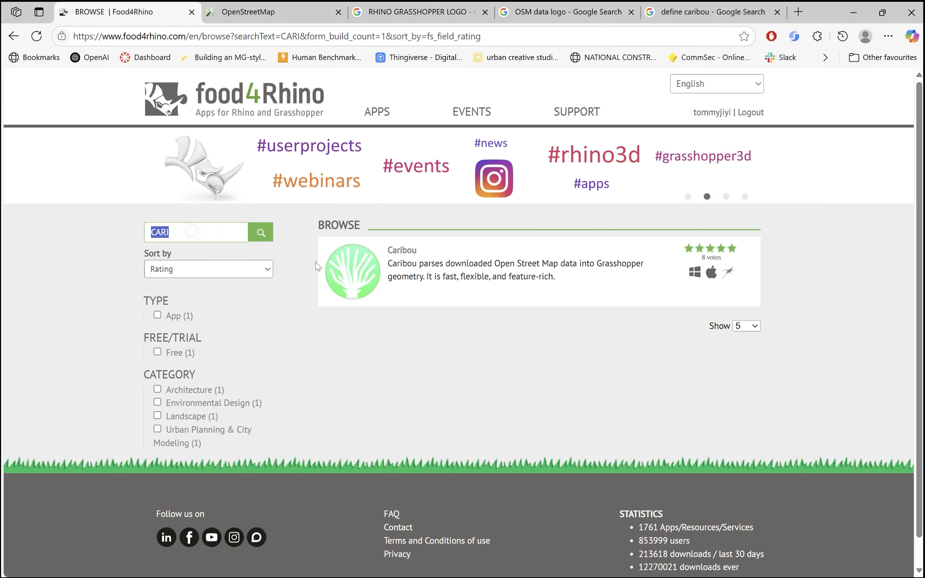
{"action": "left_click", "coordinate": [407, 252]}
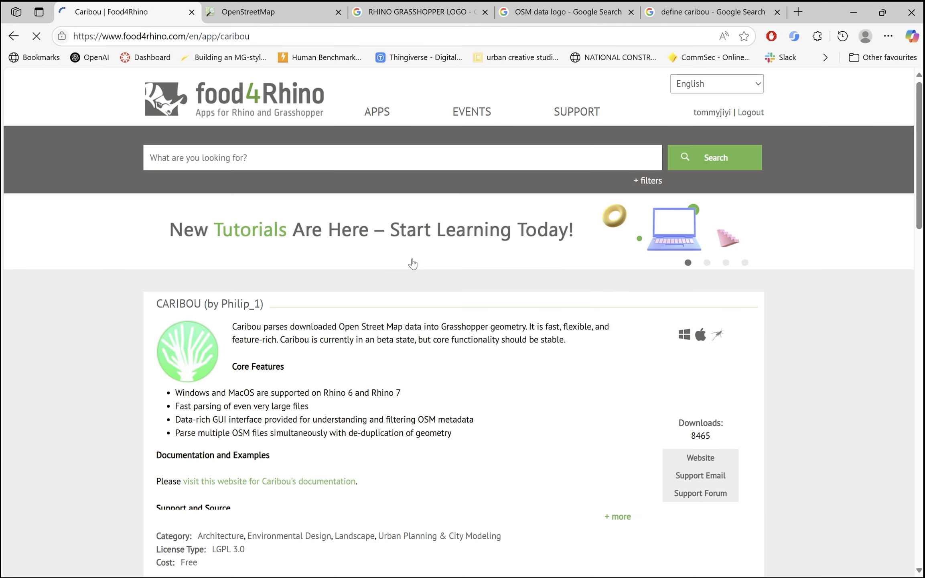
Download the Demonstration Example Files for 0.13.X and open caribou0130demos.zip
{"action": "scroll", "coordinate": [502, 244], "scroll_direction": "down", "scroll_amount": 10}
{"action": "scroll", "coordinate": [635, 282], "scroll_direction": "down", "scroll_amount": 3}
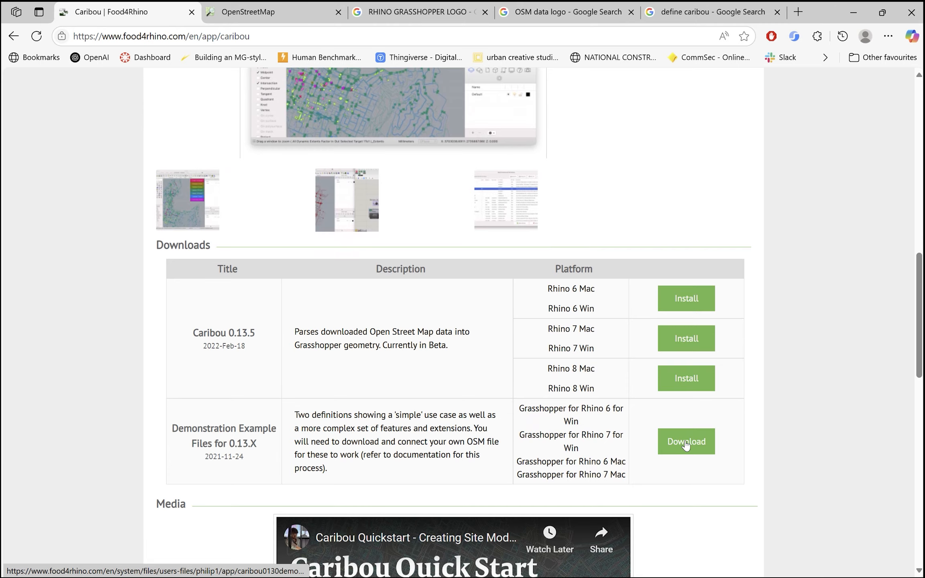
{"action": "left_click", "coordinate": [686, 441]}
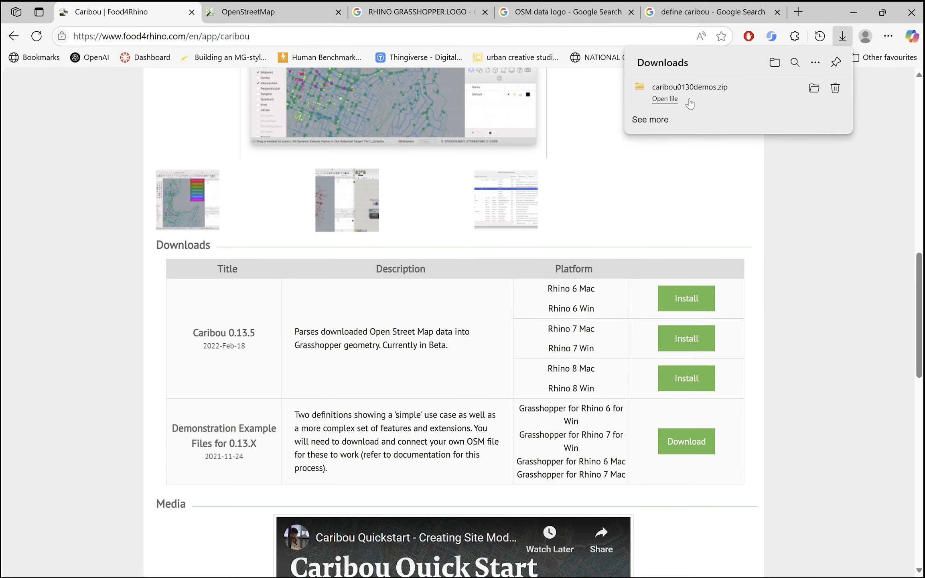
{"action": "left_click", "coordinate": [688, 100]}
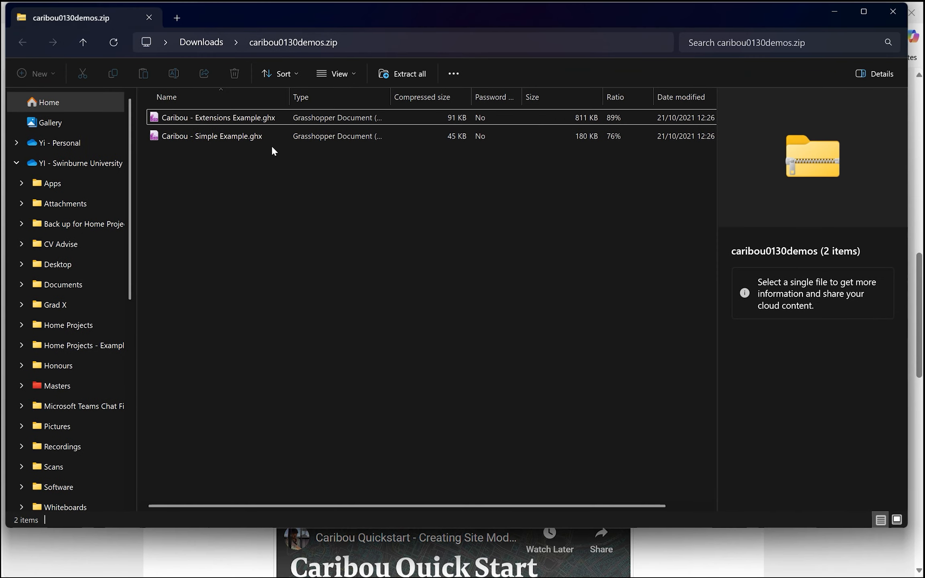
Copy the Extensions Example and Simple Example .ghx files from the caribou0130demos.zip archive
{"action": "left_click_drag", "start_coordinate": [302, 174], "coordinate": [232, 144]}
{"action": "right_click", "coordinate": [232, 143]}
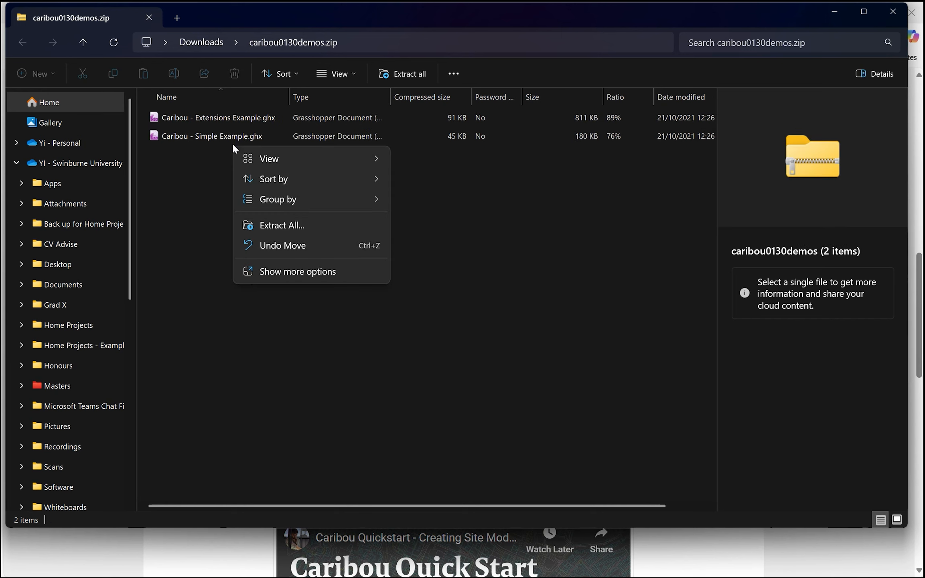
{"action": "left_click", "coordinate": [211, 179]}
{"action": "left_click_drag", "start_coordinate": [281, 184], "coordinate": [211, 121]}
{"action": "right_click", "coordinate": [199, 134]}
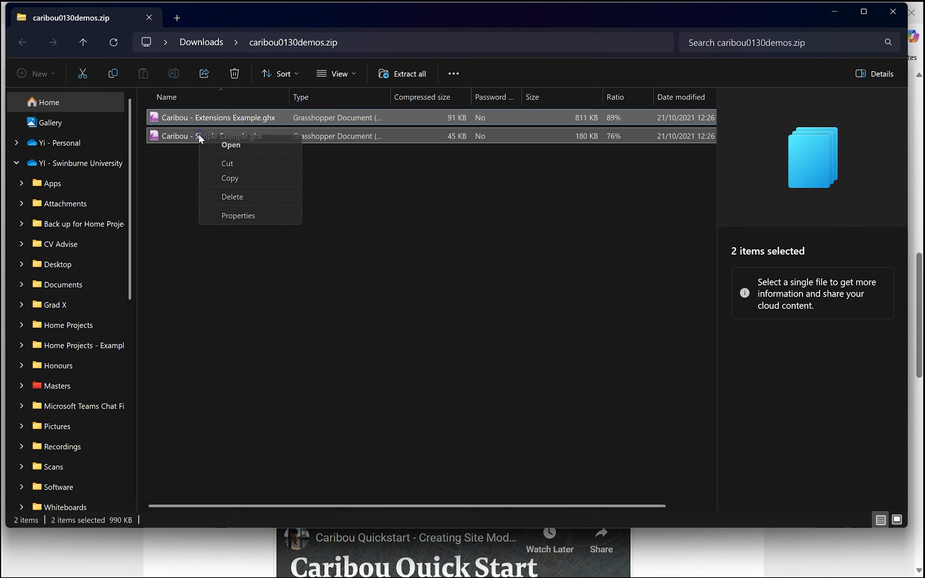
{"action": "left_click", "coordinate": [243, 177]}
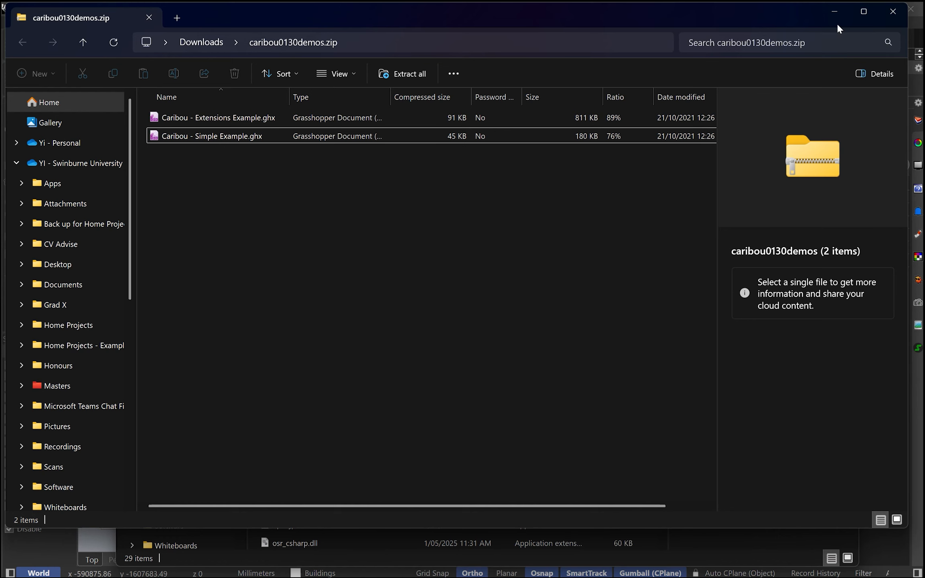
Paste the two copied Caribou example files into the Grasshopper Libraries folder
{"action": "left_click", "coordinate": [321, 555]}
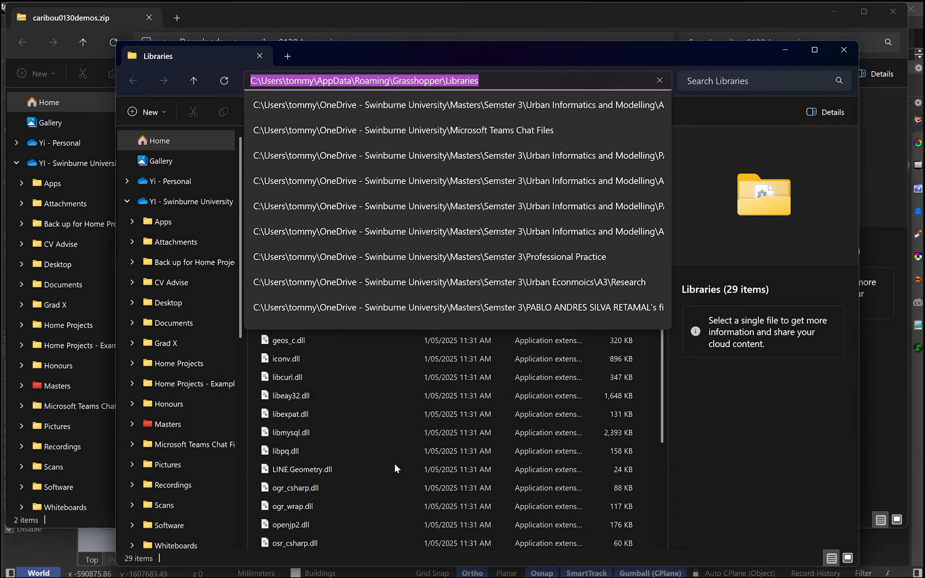
{"action": "left_click", "coordinate": [465, 449]}
{"action": "scroll", "coordinate": [504, 366], "scroll_direction": "down", "scroll_amount": 3}
{"action": "right_click", "coordinate": [646, 481]}
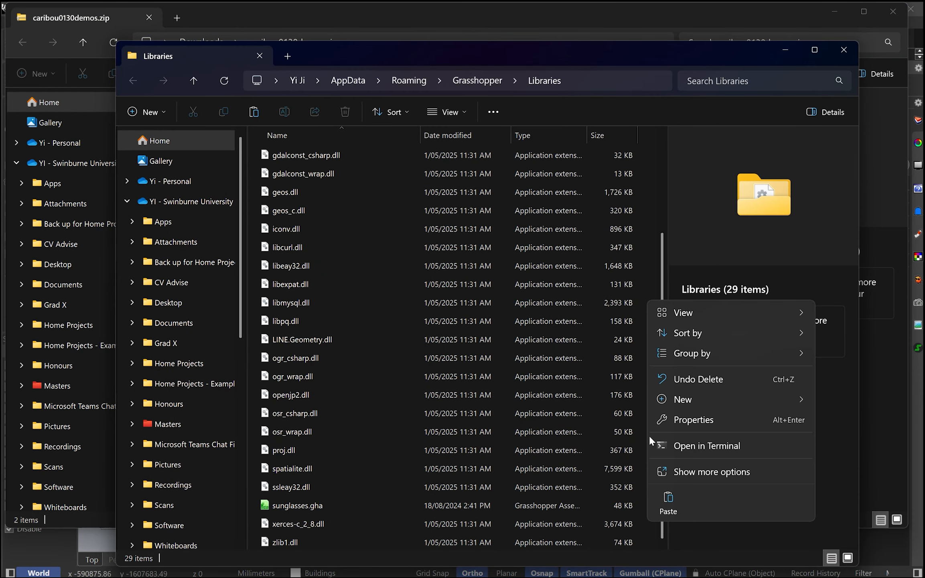
{"action": "left_click", "coordinate": [668, 502]}
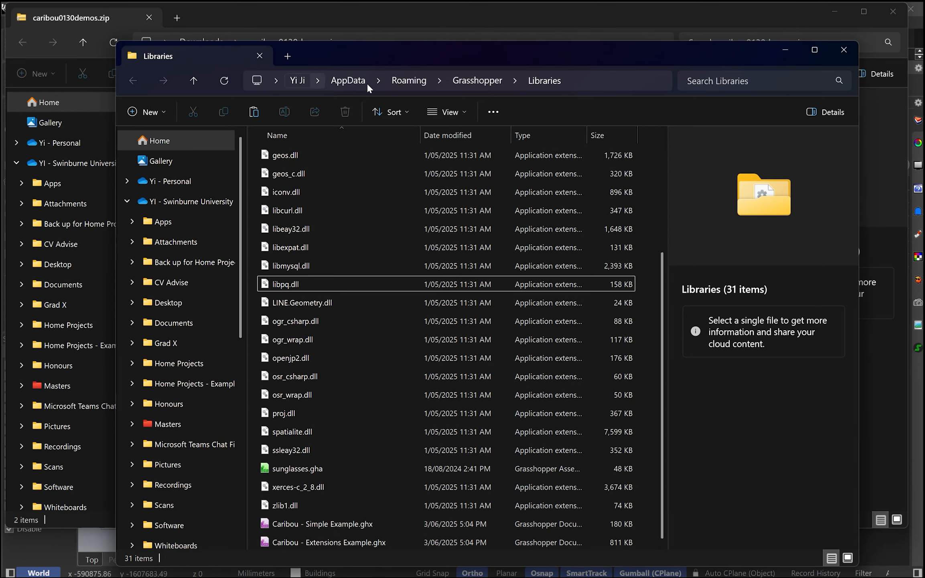
Check the Libraries folder's path and the general properties and attributes of the two Caribou example files
{"action": "left_click", "coordinate": [618, 83]}
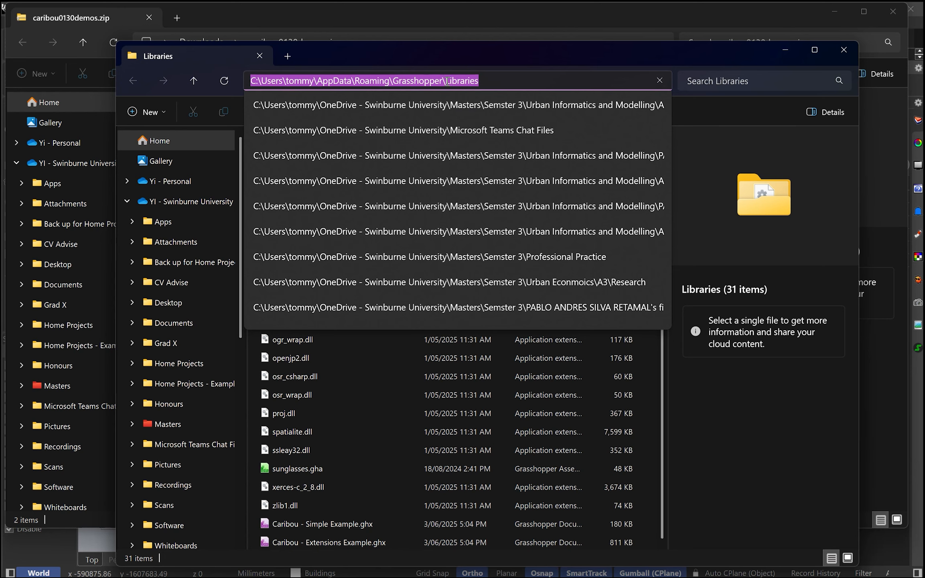
{"action": "left_click", "coordinate": [331, 526]}
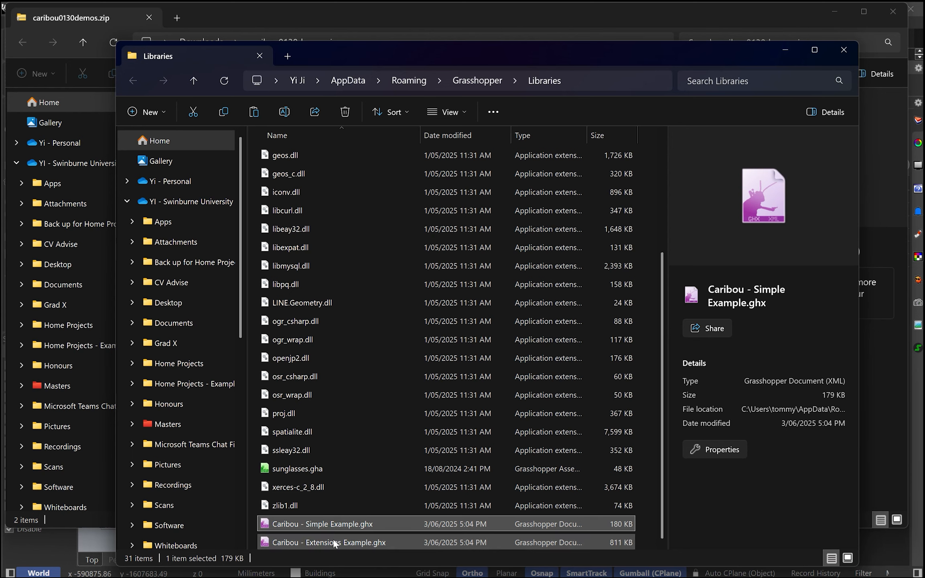
{"action": "left_click", "coordinate": [336, 543], "text": "shift"}
{"action": "right_click", "coordinate": [328, 523]}
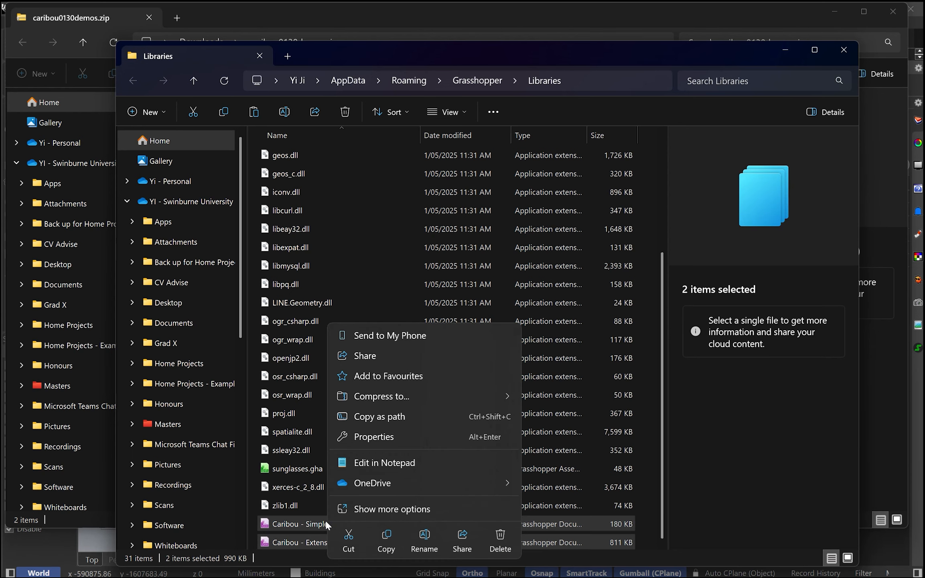
{"action": "left_click", "coordinate": [381, 508]}
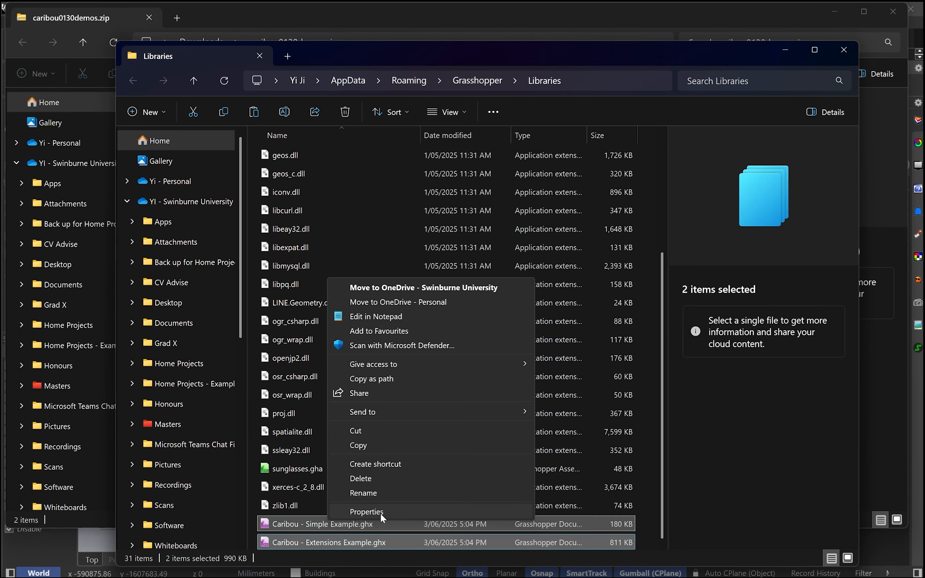
{"action": "left_click", "coordinate": [367, 514]}
{"action": "left_click_drag", "start_coordinate": [419, 261], "coordinate": [506, 218]}
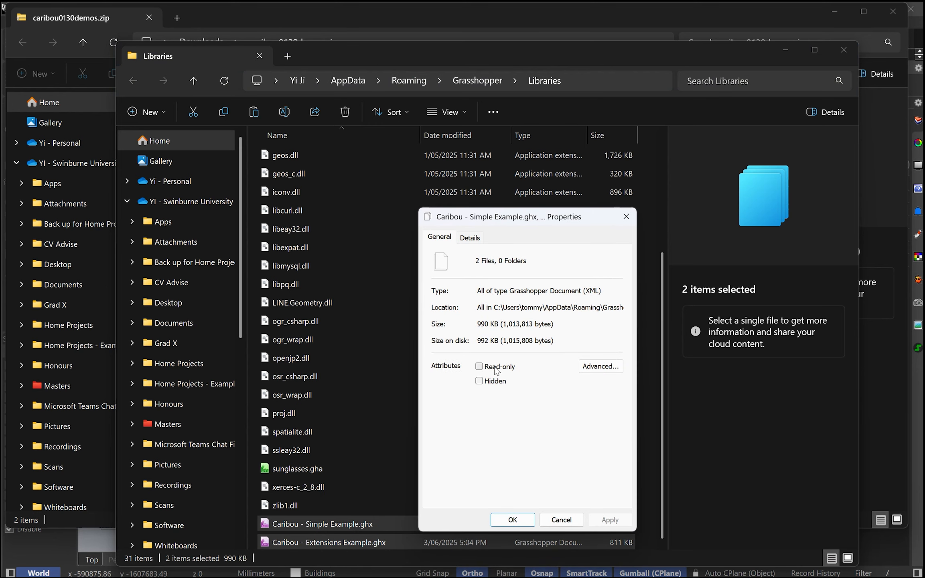
{"action": "left_click", "coordinate": [561, 519]}
Delete the two Caribou example files from the Grasshopper Libraries folder
{"action": "left_click", "coordinate": [643, 537]}
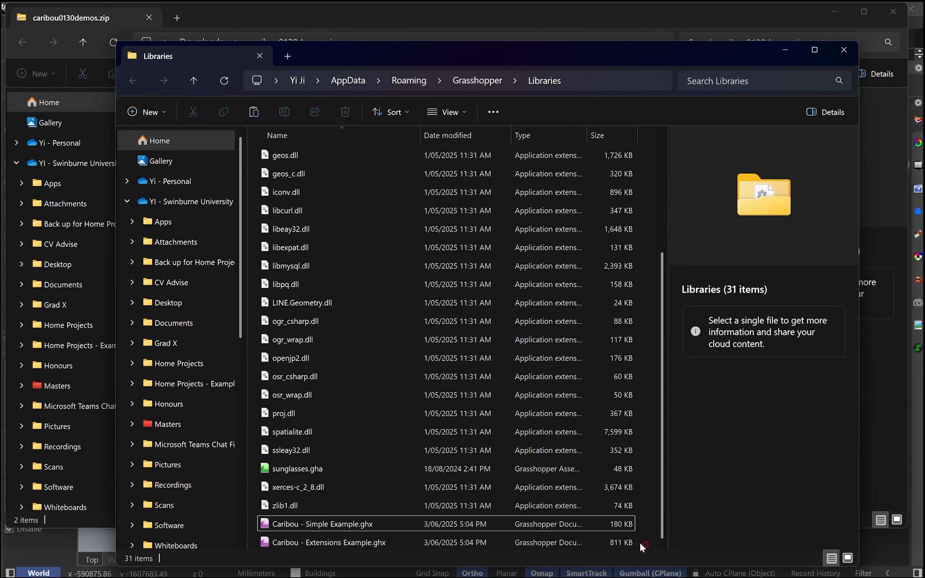
{"action": "left_click_drag", "start_coordinate": [641, 546], "coordinate": [574, 520]}
{"action": "key", "text": "Delete"}
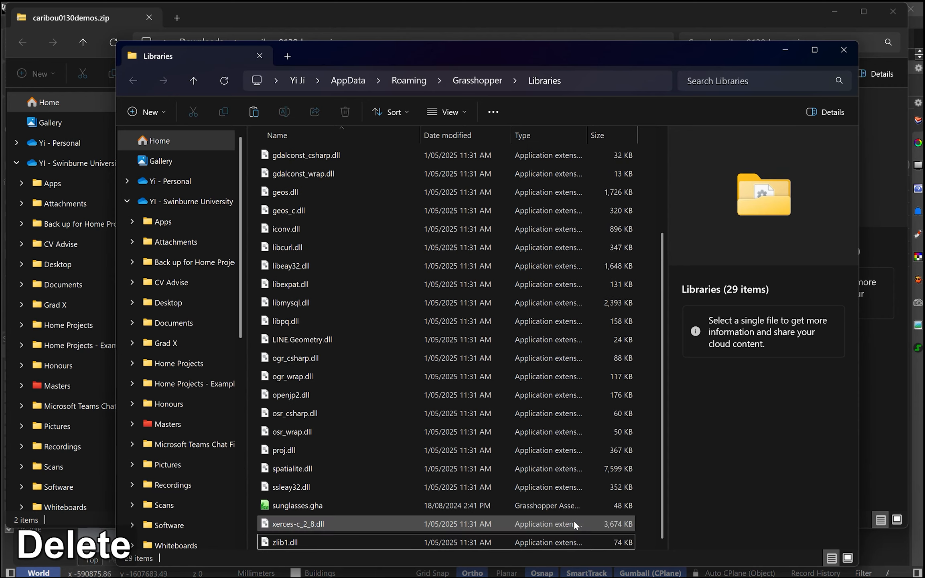
Minimize both File Explorer windows and switch to the OpenStreetMap page in the web browser
{"action": "left_click", "coordinate": [787, 52]}
{"action": "left_click", "coordinate": [835, 12]}
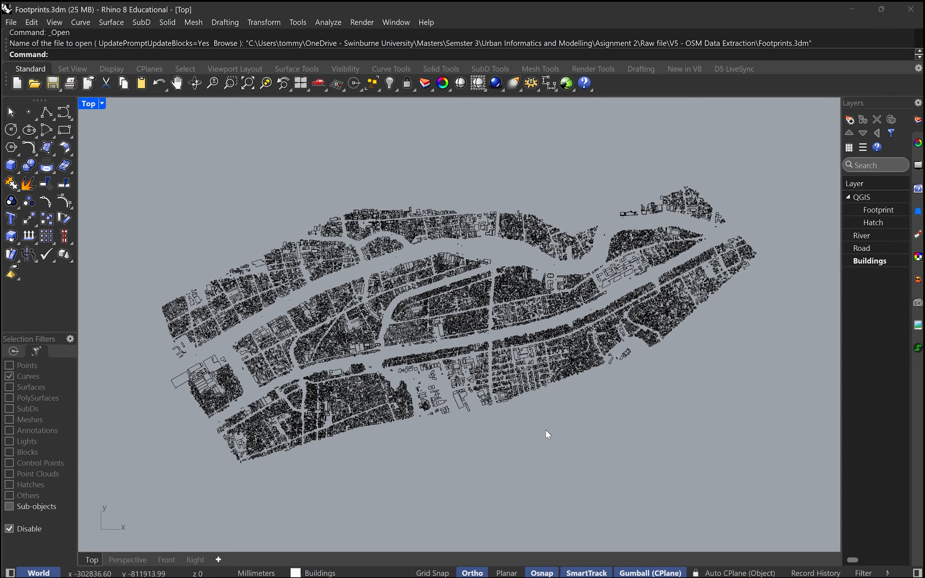
{"action": "key", "text": "super"}
{"action": "mouse_move", "coordinate": [490, 565]}
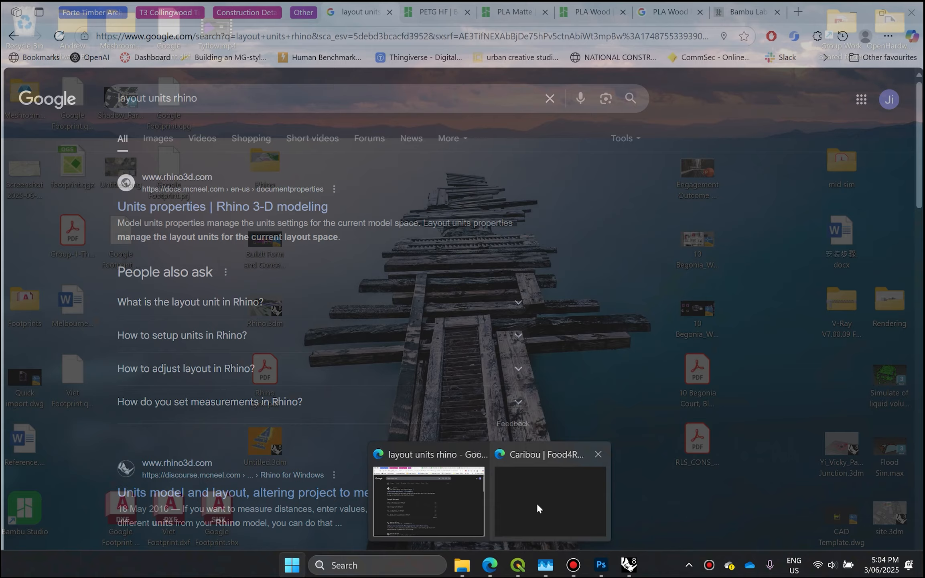
{"action": "left_click", "coordinate": [537, 503]}
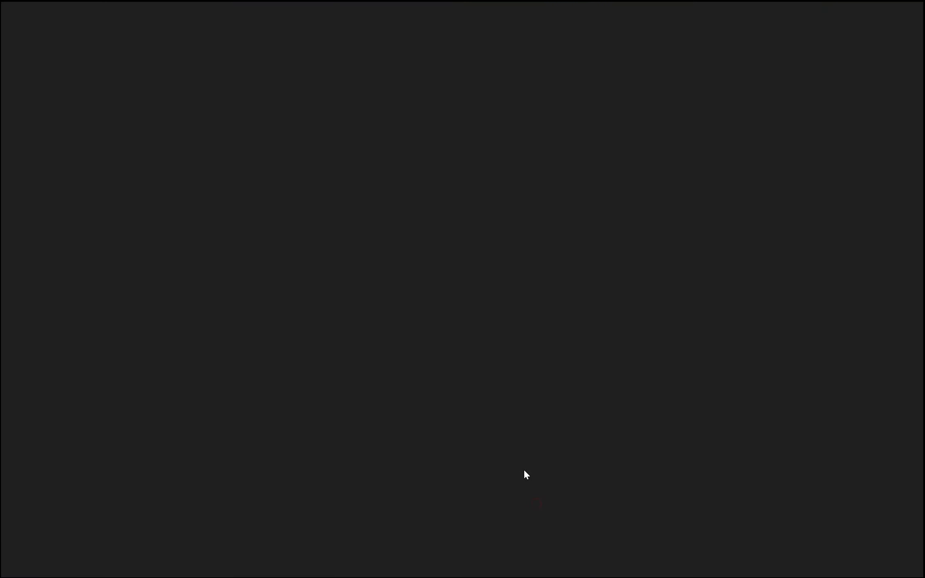
{"action": "left_click", "coordinate": [265, 17]}
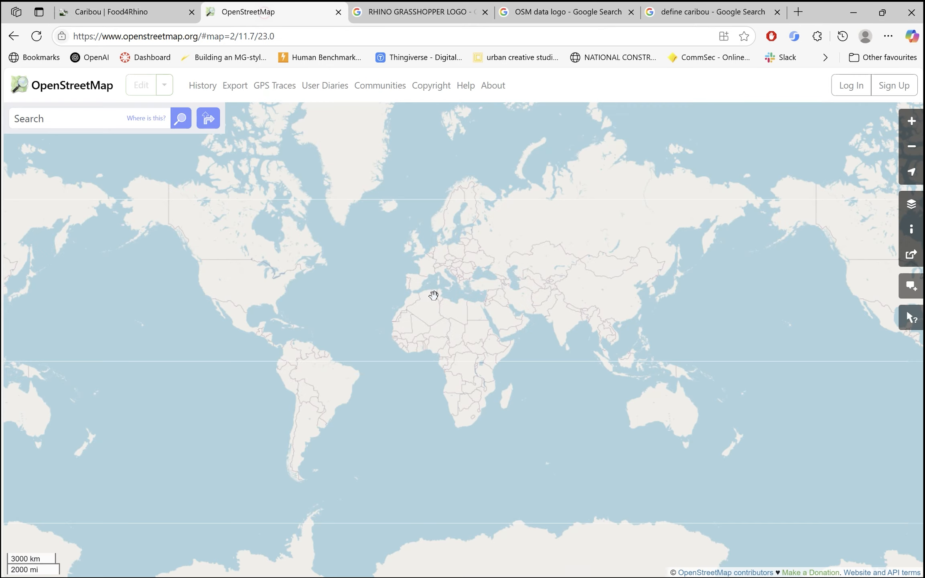
Search OpenStreetMap for Ho Chi Minh City
{"action": "scroll", "coordinate": [402, 344], "scroll_direction": "down", "scroll_amount": 1}
{"action": "scroll", "coordinate": [461, 339], "scroll_direction": "up", "scroll_amount": 2}
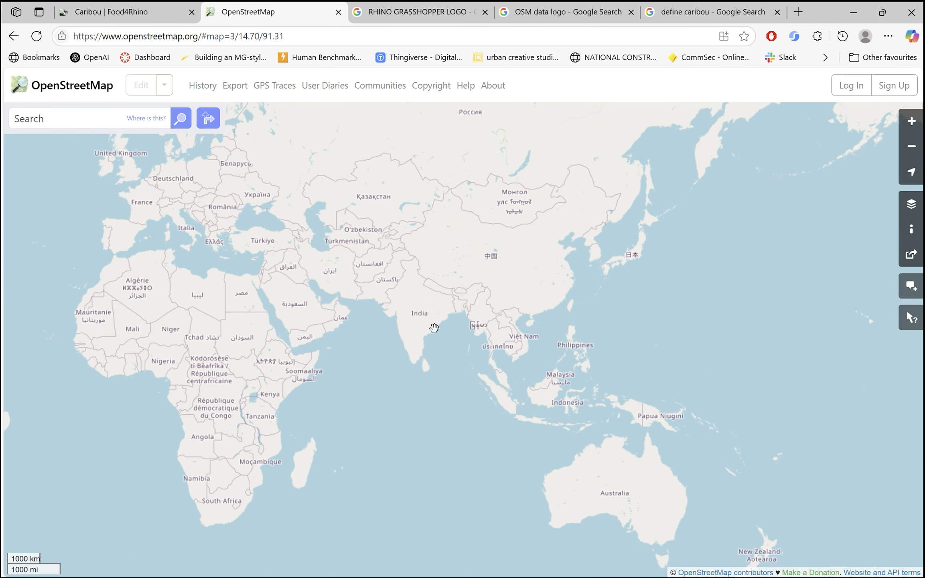
{"action": "left_click_drag", "start_coordinate": [510, 360], "coordinate": [436, 333]}
{"action": "left_click", "coordinate": [93, 119]}
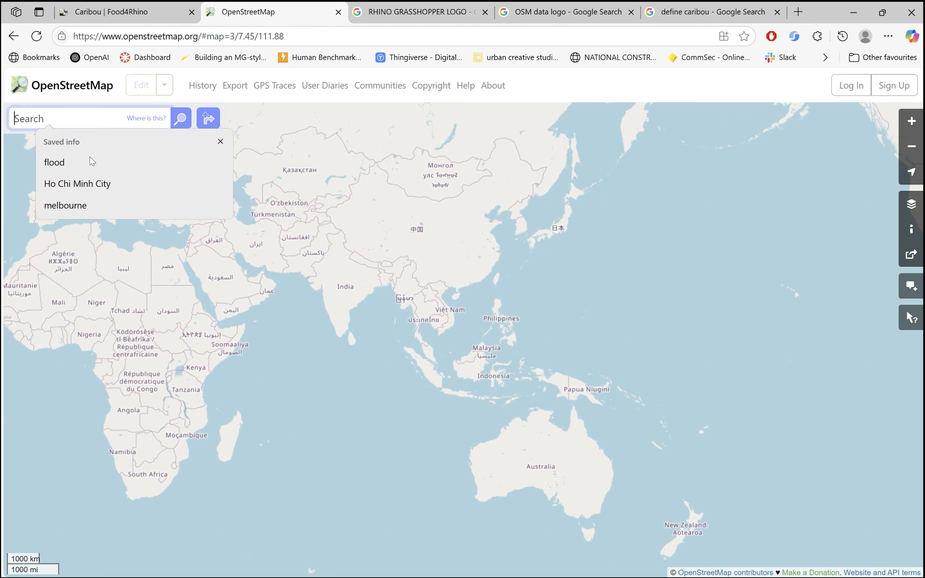
{"action": "left_click", "coordinate": [93, 184]}
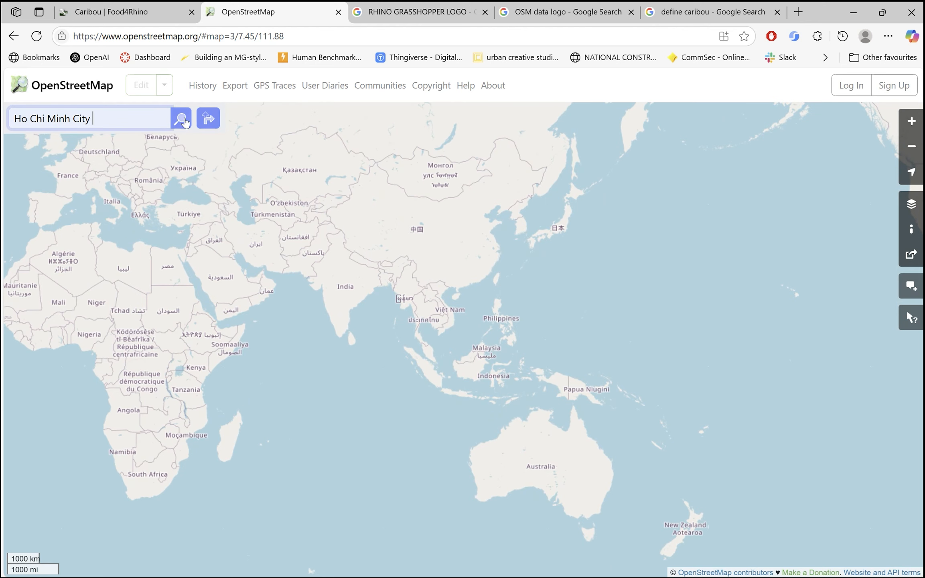
{"action": "left_click", "coordinate": [182, 119]}
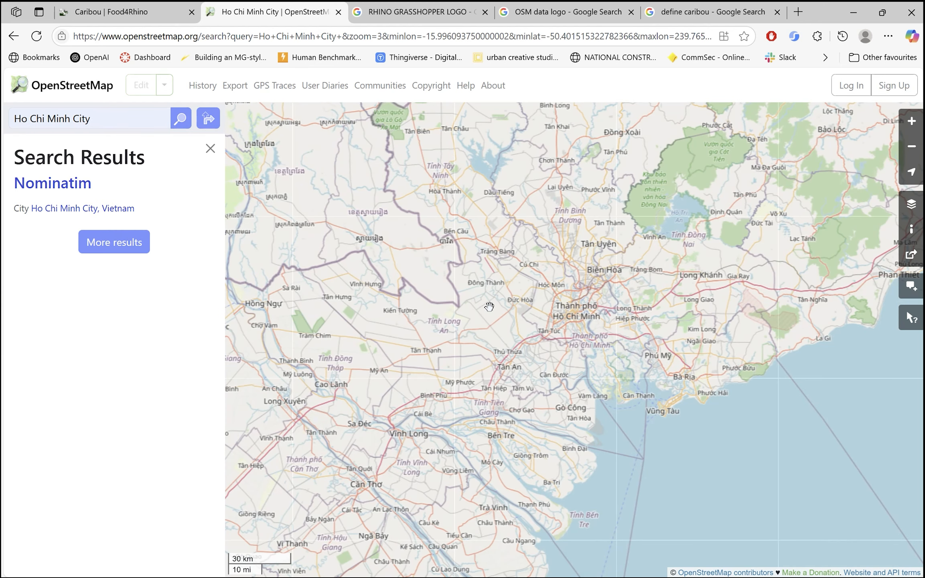
Examine the Ho Chi Minh City map and locate the canal area around Xóm Củi and Hưng Phú, south of Quận 5
{"action": "left_click_drag", "start_coordinate": [553, 397], "coordinate": [557, 357]}
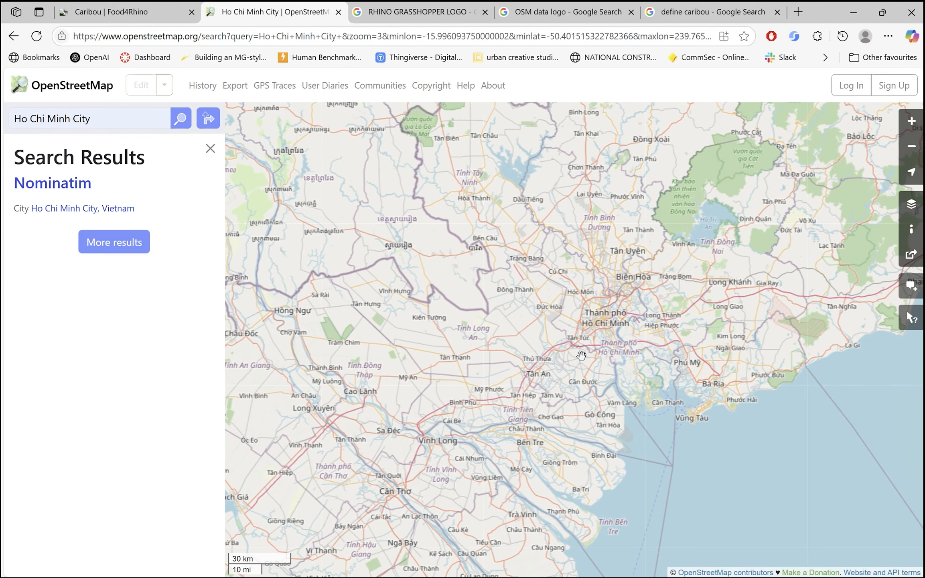
{"action": "scroll", "coordinate": [653, 329], "scroll_direction": "up", "scroll_amount": 4}
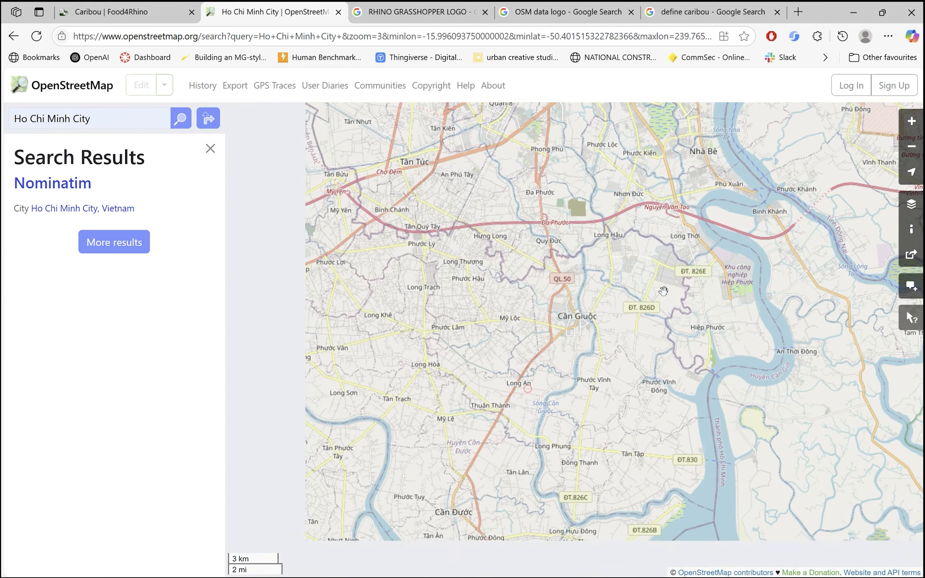
{"action": "scroll", "coordinate": [618, 293], "scroll_direction": "down", "scroll_amount": 1}
{"action": "left_click_drag", "start_coordinate": [570, 251], "coordinate": [612, 330]}
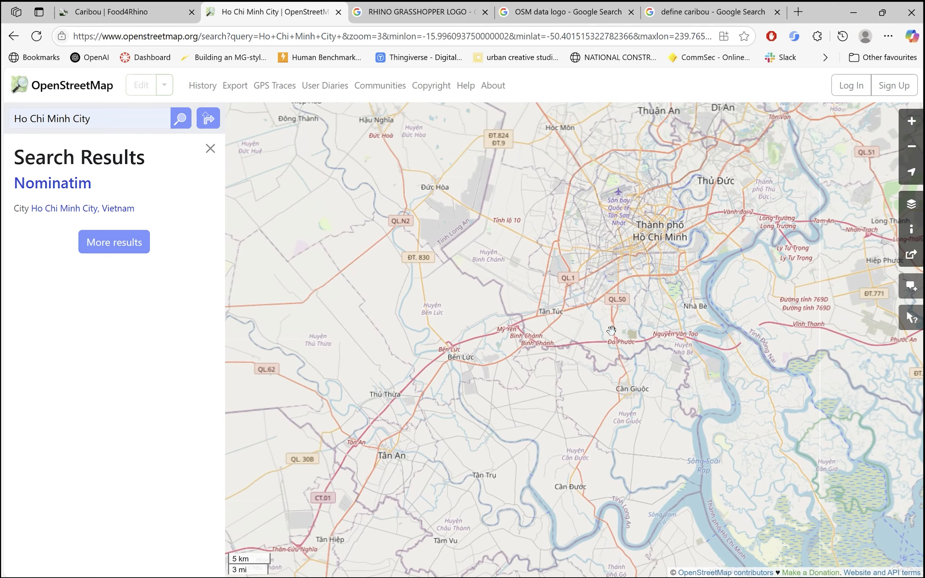
{"action": "scroll", "coordinate": [629, 263], "scroll_direction": "up", "scroll_amount": 3}
{"action": "left_click_drag", "start_coordinate": [672, 294], "coordinate": [638, 343]}
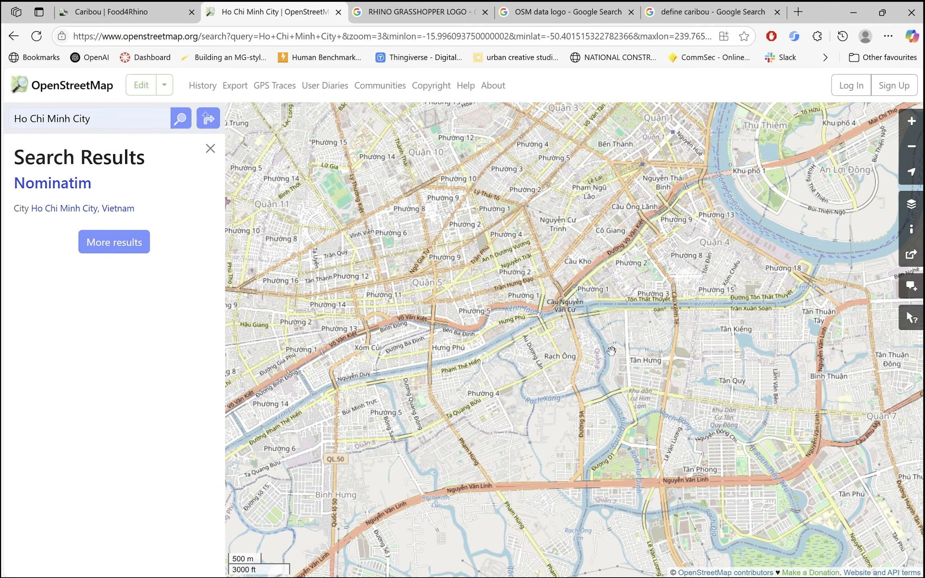
{"action": "left_click_drag", "start_coordinate": [561, 341], "coordinate": [550, 405]}
{"action": "scroll", "coordinate": [616, 323], "scroll_direction": "up", "scroll_amount": 1}
{"action": "left_click_drag", "start_coordinate": [613, 384], "coordinate": [636, 307]}
{"action": "scroll", "coordinate": [578, 261], "scroll_direction": "down", "scroll_amount": 1}
{"action": "left_click_drag", "start_coordinate": [552, 359], "coordinate": [536, 249]}
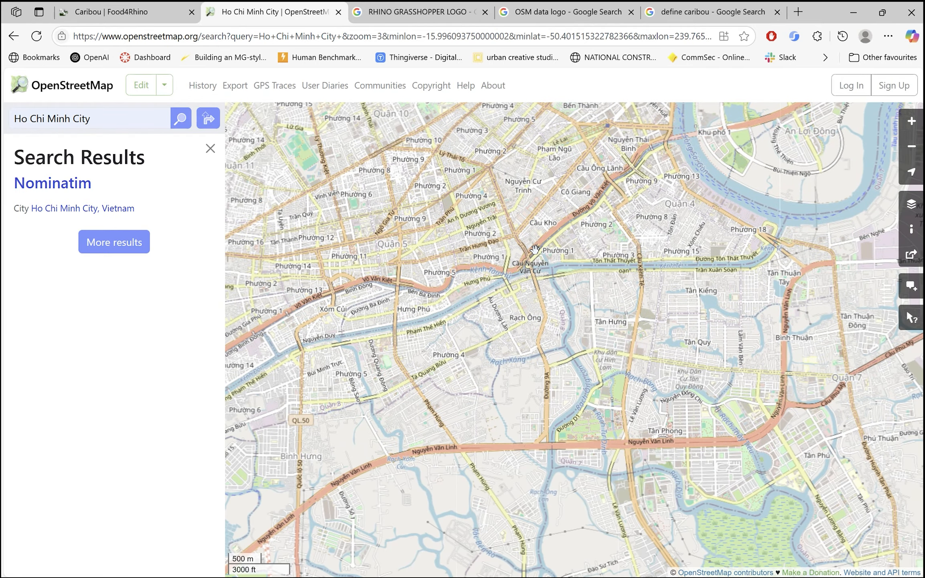
{"action": "left_click_drag", "start_coordinate": [449, 358], "coordinate": [629, 376]}
{"action": "scroll", "coordinate": [574, 324], "scroll_direction": "up", "scroll_amount": 1}
{"action": "scroll", "coordinate": [621, 337], "scroll_direction": "up", "scroll_amount": 1}
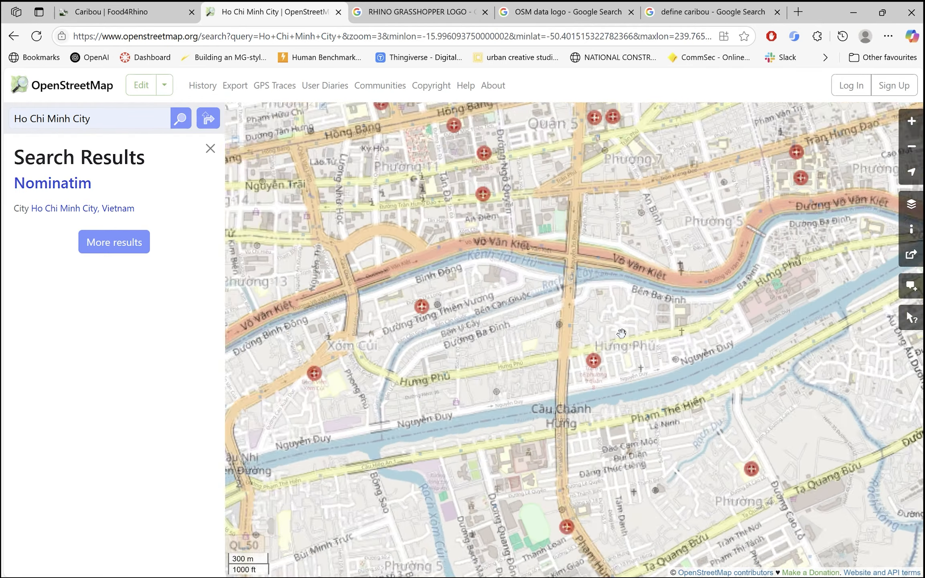
{"action": "scroll", "coordinate": [610, 340], "scroll_direction": "down", "scroll_amount": 1}
{"action": "left_click_drag", "start_coordinate": [621, 320], "coordinate": [617, 299]}
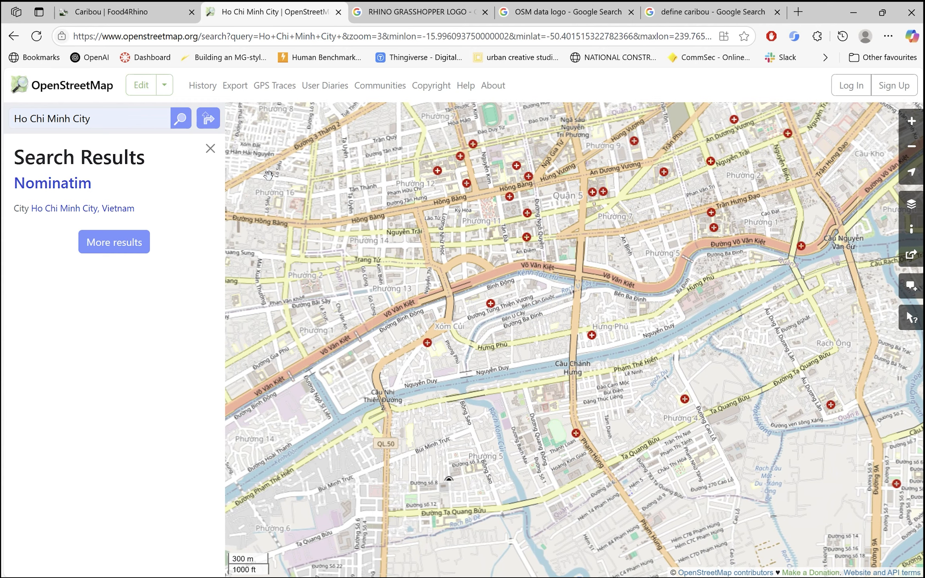
Close the search results and open the map's export settings with manual selection of a different area
{"action": "left_click", "coordinate": [211, 149]}
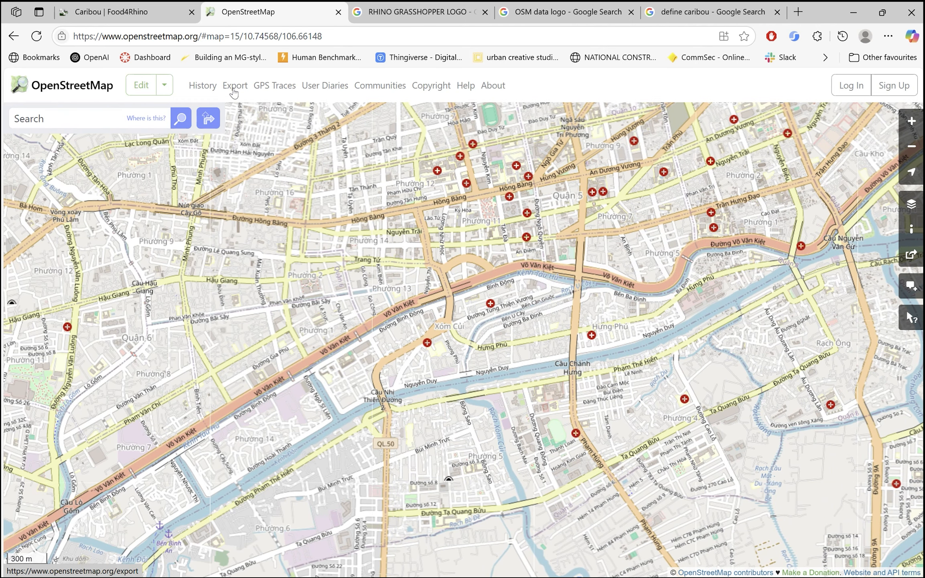
{"action": "left_click", "coordinate": [232, 89]}
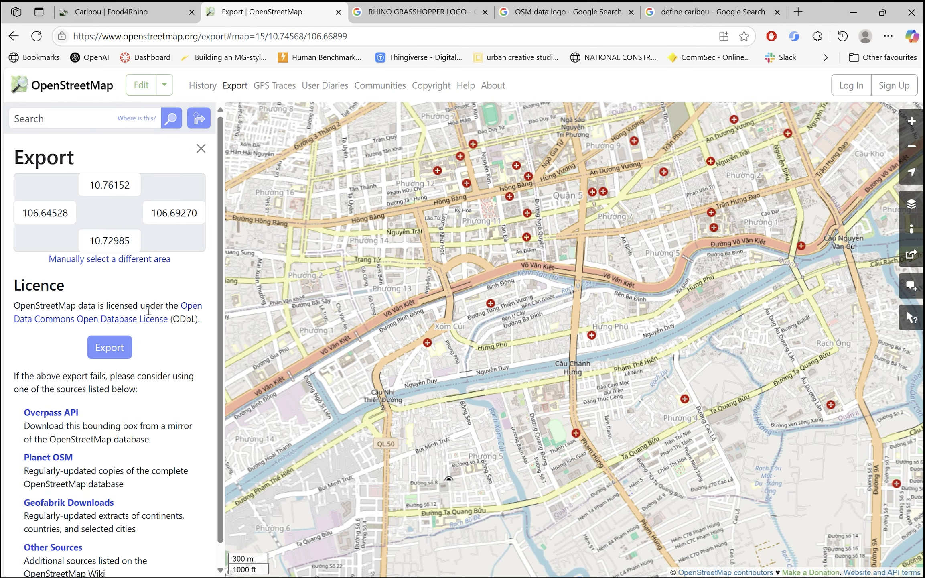
{"action": "left_click", "coordinate": [112, 353]}
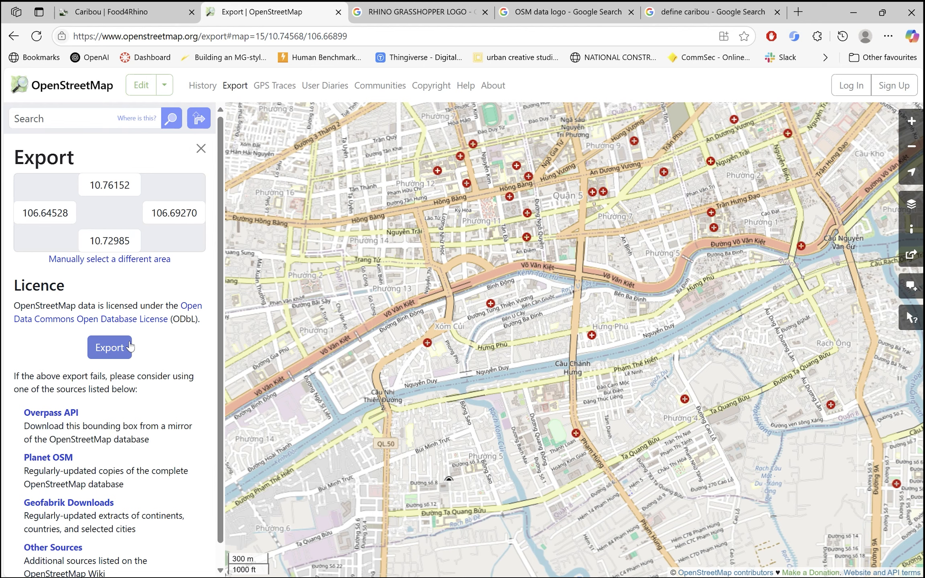
{"action": "left_click", "coordinate": [124, 259]}
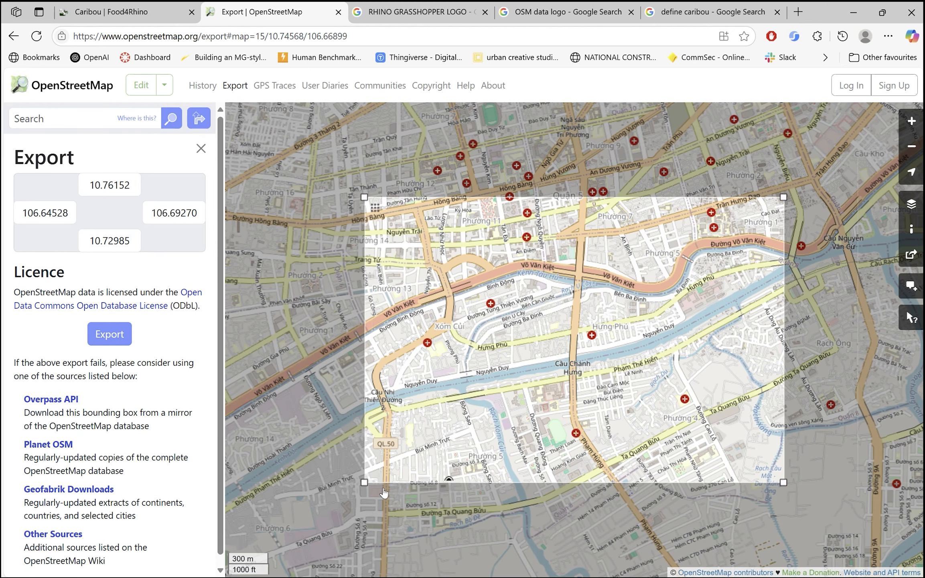
Adjust the export area to latitudes 10.73892–10.75515 and longitudes 106.64948–106.68698 around the canals, and export it as an OSM file
{"action": "left_click_drag", "start_coordinate": [364, 483], "coordinate": [282, 486]}
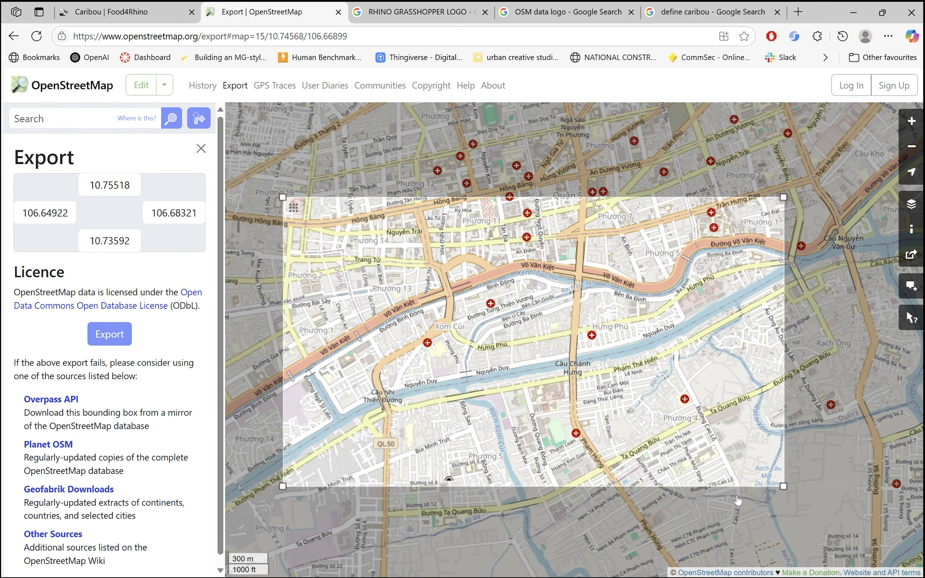
{"action": "left_click_drag", "start_coordinate": [783, 484], "coordinate": [835, 441]}
{"action": "left_click_drag", "start_coordinate": [696, 245], "coordinate": [668, 250]}
{"action": "left_click_drag", "start_coordinate": [266, 210], "coordinate": [269, 211]}
{"action": "left_click", "coordinate": [117, 340]}
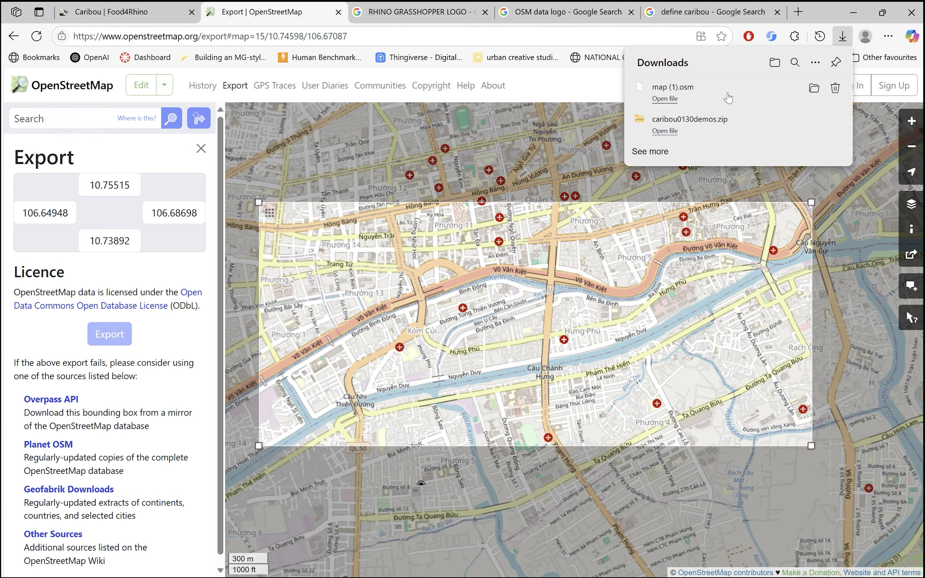
Switch to Rhino and launch Grasshopper, dismissing its getting-started window
{"action": "key", "text": "super"}
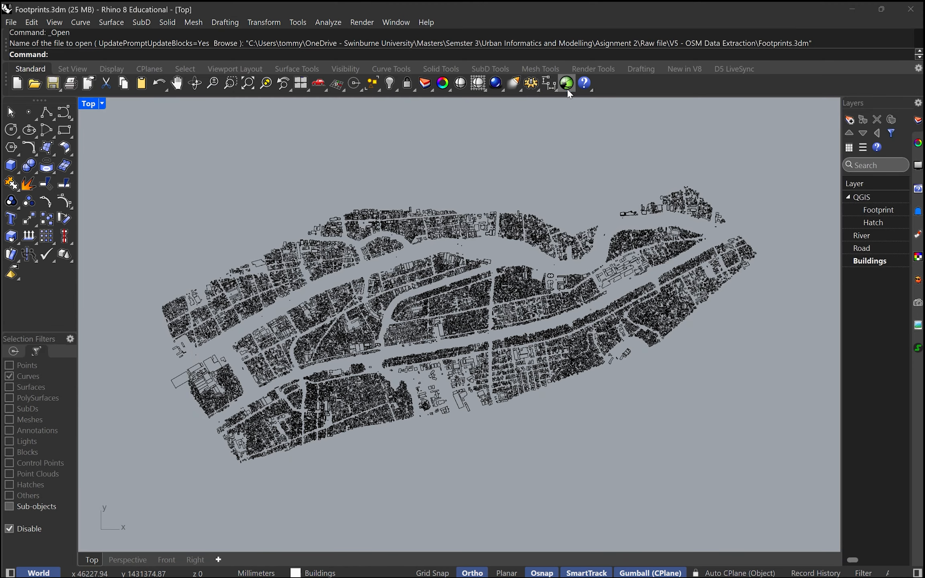
{"action": "left_click", "coordinate": [567, 83]}
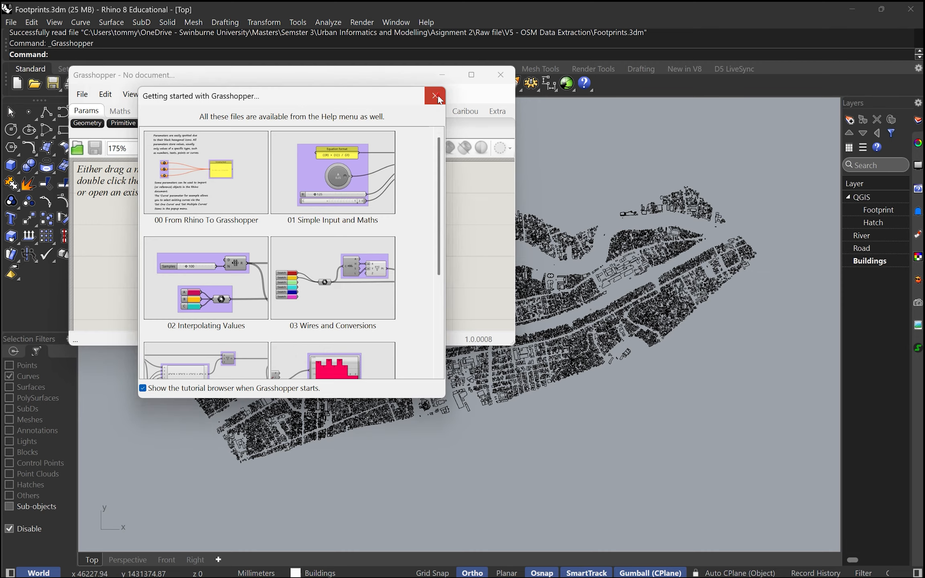
{"action": "left_click", "coordinate": [435, 96]}
Enlarge the Grasshopper window and arrange it side by side with the Rhino window
{"action": "left_click_drag", "start_coordinate": [366, 80], "coordinate": [544, 119]}
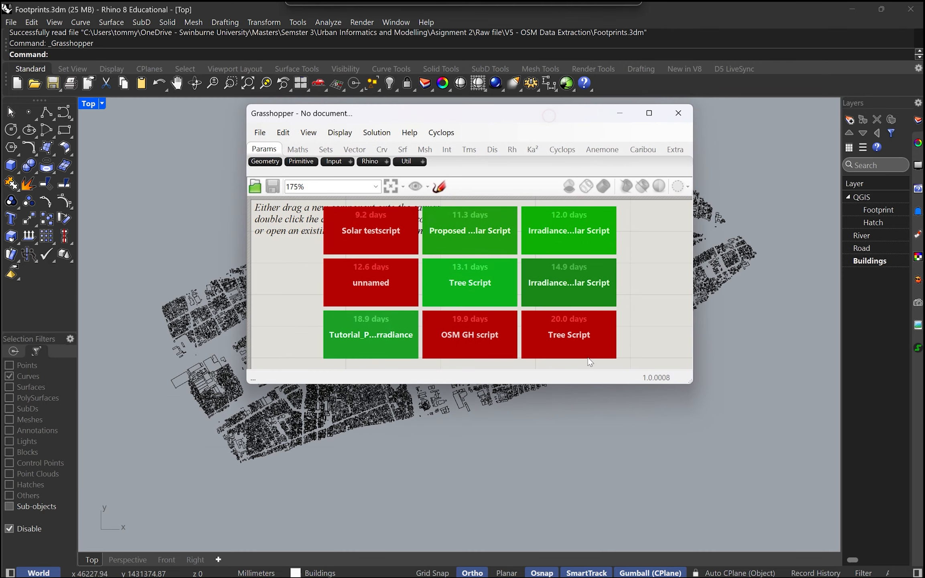
{"action": "left_click_drag", "start_coordinate": [585, 382], "coordinate": [585, 561]}
{"action": "left_click_drag", "start_coordinate": [693, 428], "coordinate": [904, 429]}
{"action": "left_click_drag", "start_coordinate": [589, 121], "coordinate": [924, 122]}
{"action": "left_click", "coordinate": [120, 128]}
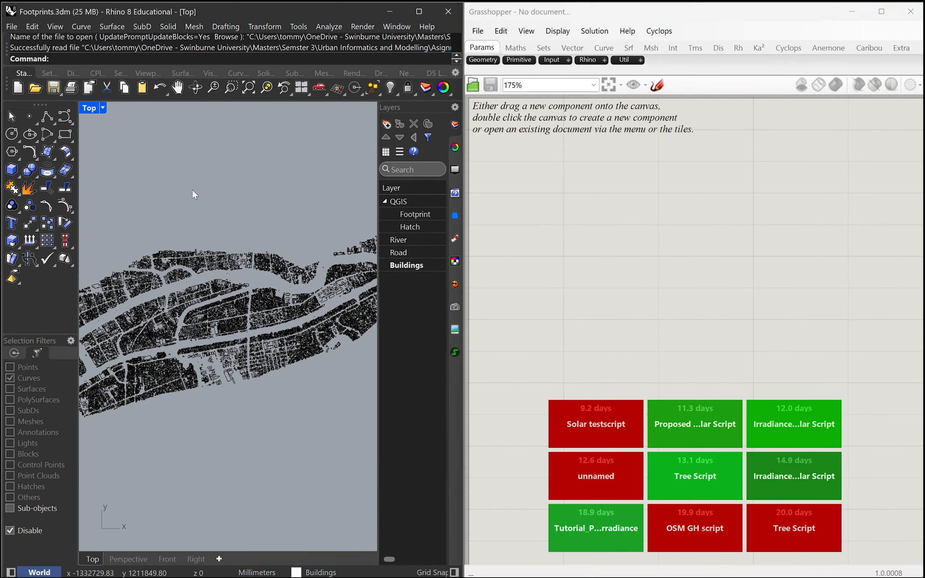
{"action": "left_click", "coordinate": [661, 233]}
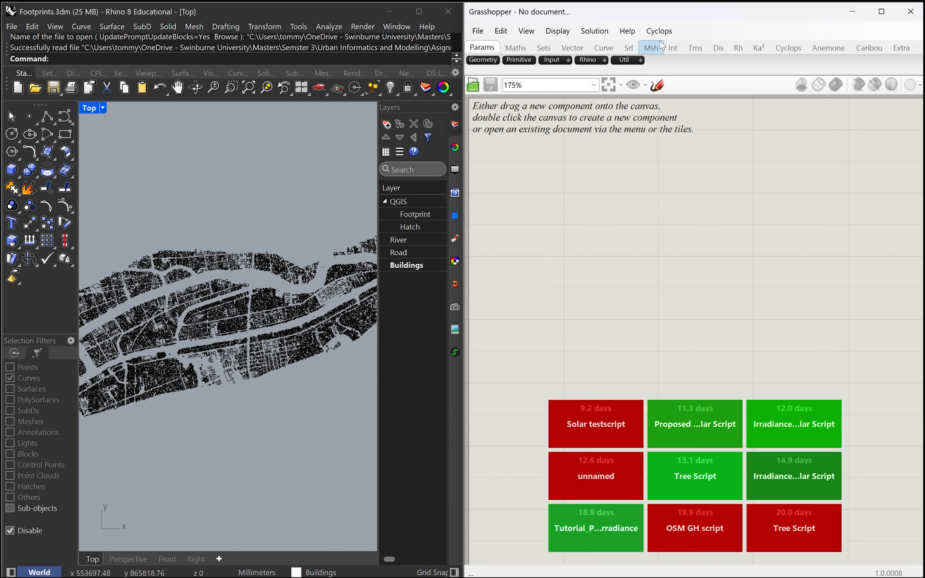
Place Caribou's Extract Buildings, Extract Nodes and Extract Ways components in a column on the Grasshopper canvas
{"action": "left_click", "coordinate": [869, 48]}
{"action": "left_click", "coordinate": [482, 61]}
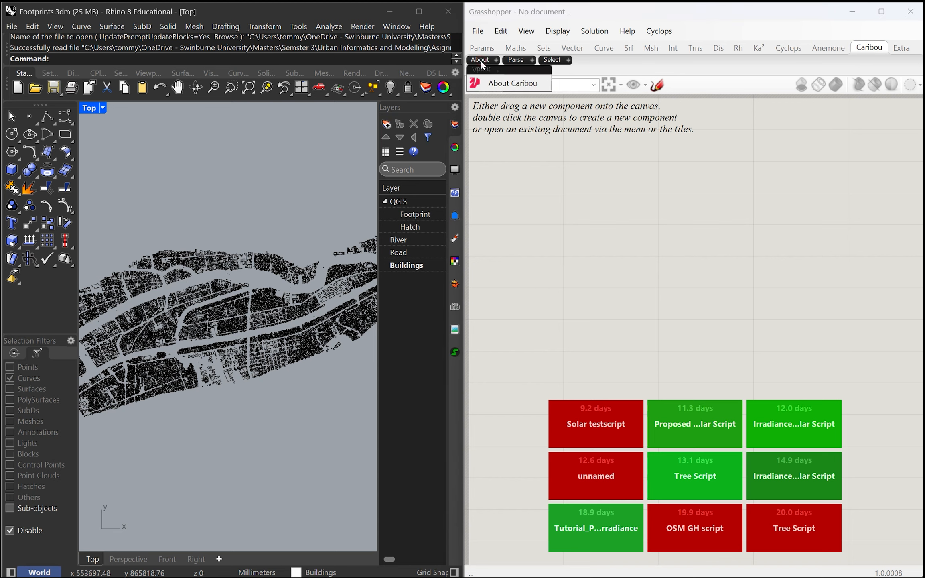
{"action": "left_click", "coordinate": [518, 60]}
{"action": "left_click_drag", "start_coordinate": [522, 82], "coordinate": [542, 171]}
{"action": "left_click", "coordinate": [517, 60]}
{"action": "left_click_drag", "start_coordinate": [526, 99], "coordinate": [536, 240]}
{"action": "left_click", "coordinate": [518, 61]}
{"action": "left_click_drag", "start_coordinate": [531, 116], "coordinate": [535, 305]}
Add Caribou's Filter Tags and Specify Features components beside the column of Extract components
{"action": "left_click", "coordinate": [555, 59]}
{"action": "left_click_drag", "start_coordinate": [577, 84], "coordinate": [691, 168]}
{"action": "left_click_drag", "start_coordinate": [597, 100], "coordinate": [684, 253]}
{"action": "mouse_move", "coordinate": [675, 369]}
{"action": "right_mouse_down"}
{"action": "mouse_move", "coordinate": [732, 414]}
{"action": "mouse_move", "coordinate": [679, 388]}
{"action": "right_mouse_up"}
{"action": "scroll", "coordinate": [698, 435], "scroll_direction": "down", "scroll_amount": 2}
{"action": "left_click_drag", "start_coordinate": [611, 316], "coordinate": [617, 341]}
{"action": "scroll", "coordinate": [605, 290], "scroll_direction": "up", "scroll_amount": 4}
{"action": "left_click_drag", "start_coordinate": [605, 265], "coordinate": [613, 268]}
{"action": "scroll", "coordinate": [604, 291], "scroll_direction": "down", "scroll_amount": 6}
{"action": "left_click_drag", "start_coordinate": [763, 403], "coordinate": [728, 247]}
{"action": "left_click", "coordinate": [618, 266]}
{"action": "right_click_drag", "start_coordinate": [616, 265], "coordinate": [599, 274]}
Add a File Path parameter in front of the Extract Buildings component
{"action": "scroll", "coordinate": [642, 267], "scroll_direction": "up", "scroll_amount": 7}
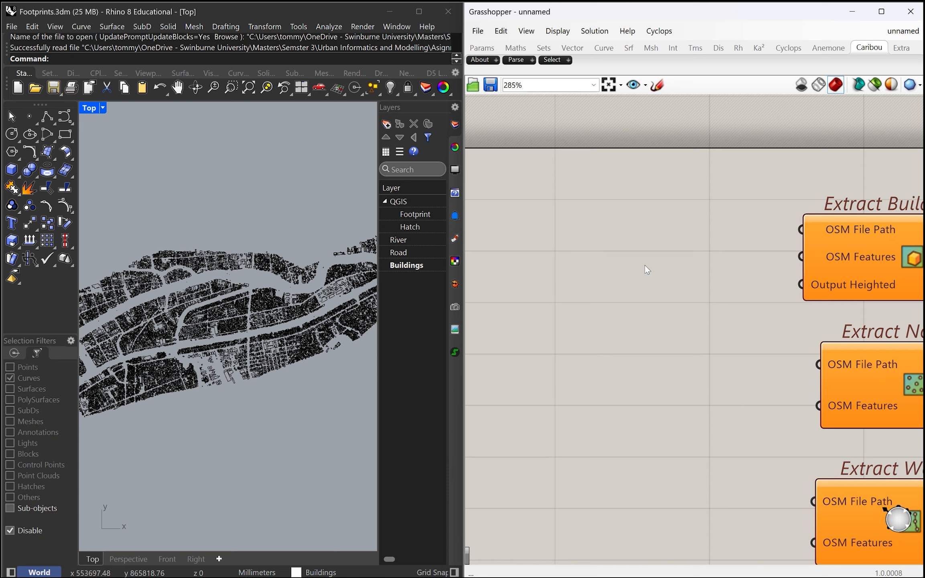
{"action": "double_click", "coordinate": [606, 241]}
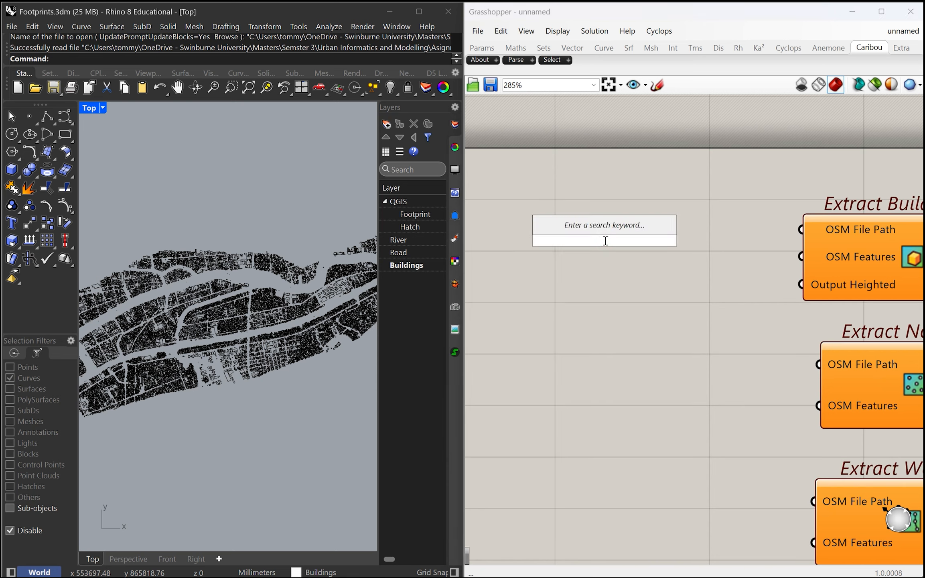
{"action": "type", "text": "file"}
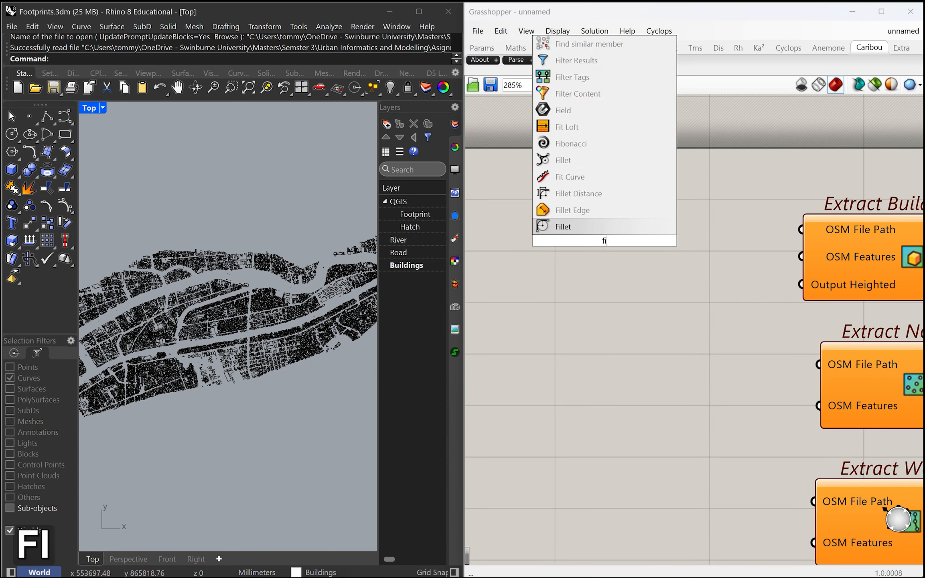
{"action": "left_click", "coordinate": [570, 210]}
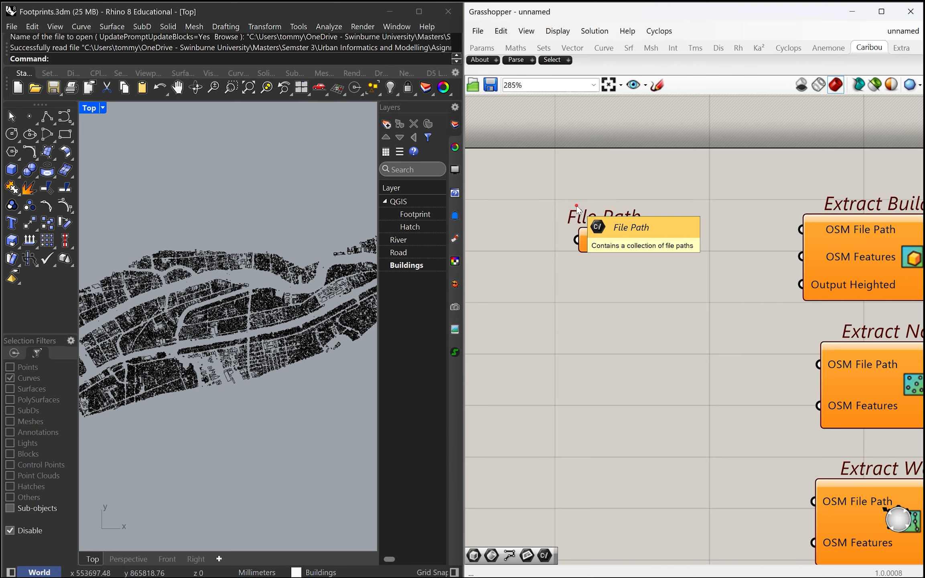
{"action": "scroll", "coordinate": [647, 301], "scroll_direction": "down", "scroll_amount": 1}
{"action": "left_click_drag", "start_coordinate": [611, 253], "coordinate": [631, 249]}
Set the File Path parameter to the single existing file map (1).osm from the Downloads folder
{"action": "right_click", "coordinate": [631, 249]}
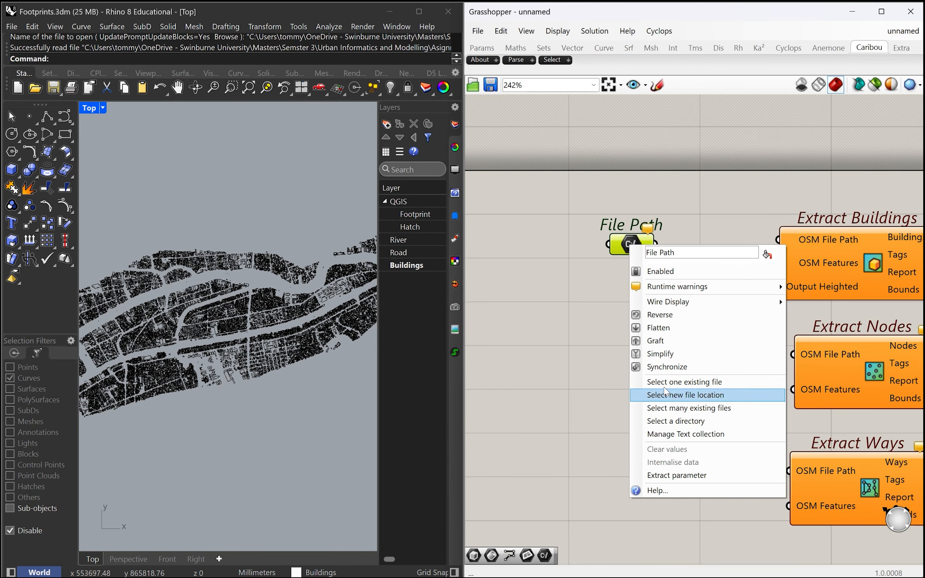
{"action": "left_click", "coordinate": [695, 383]}
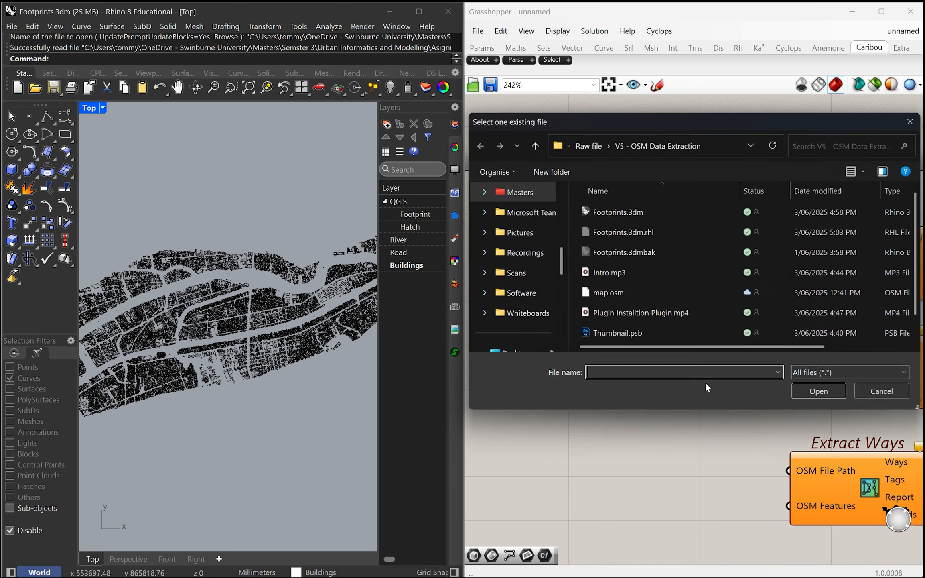
{"action": "scroll", "coordinate": [528, 239], "scroll_direction": "up", "scroll_amount": 3}
{"action": "scroll", "coordinate": [528, 239], "scroll_direction": "down", "scroll_amount": 10}
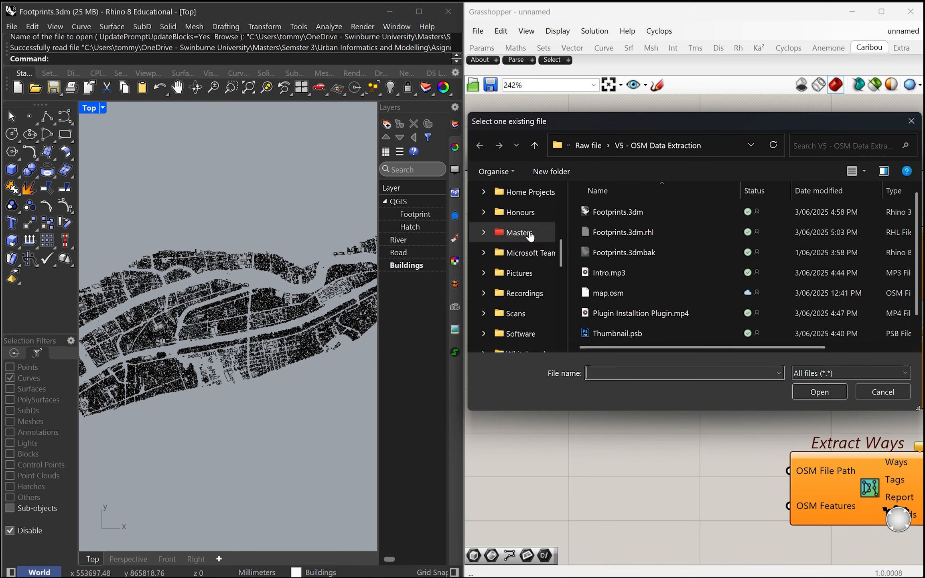
{"action": "left_click", "coordinate": [528, 234]}
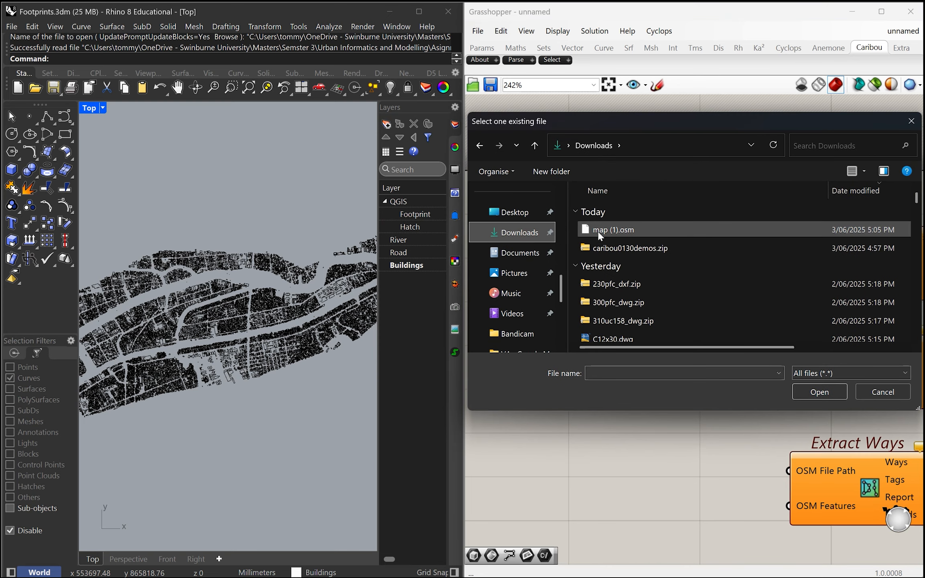
{"action": "double_click", "coordinate": [635, 232]}
Connect File Path to the OSM File Path inputs of Extract Buildings, Extract Nodes and Extract Ways
{"action": "scroll", "coordinate": [648, 290], "scroll_direction": "down", "scroll_amount": 3}
{"action": "scroll", "coordinate": [669, 293], "scroll_direction": "up", "scroll_amount": 3}
{"action": "left_click_drag", "start_coordinate": [647, 253], "coordinate": [743, 252]}
{"action": "left_click_drag", "start_coordinate": [646, 253], "coordinate": [768, 353]}
{"action": "right_click_drag", "start_coordinate": [641, 359], "coordinate": [538, 318]}
{"action": "left_click", "coordinate": [697, 326]}
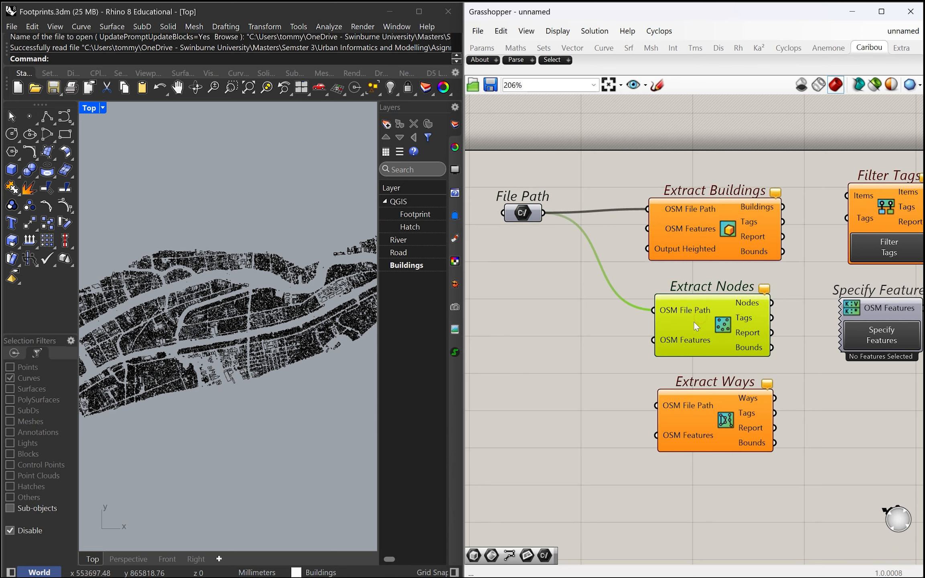
{"action": "left_click_drag", "start_coordinate": [544, 214], "coordinate": [657, 405]}
Shift the Filter Tags component slightly farther away from Extract Buildings
{"action": "scroll", "coordinate": [731, 440], "scroll_direction": "down", "scroll_amount": 4}
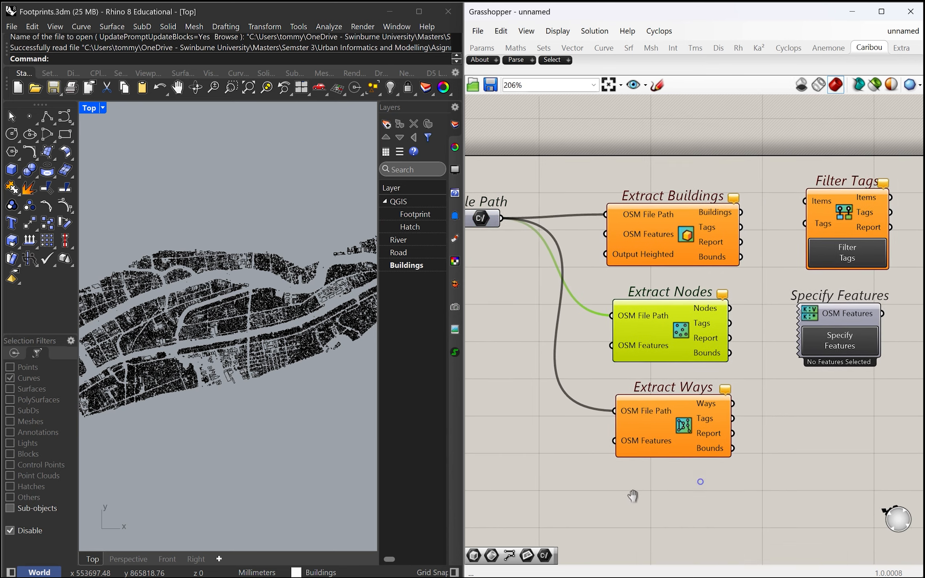
{"action": "scroll", "coordinate": [246, 343], "scroll_direction": "down", "scroll_amount": 3}
{"action": "scroll", "coordinate": [245, 343], "scroll_direction": "down", "scroll_amount": 5}
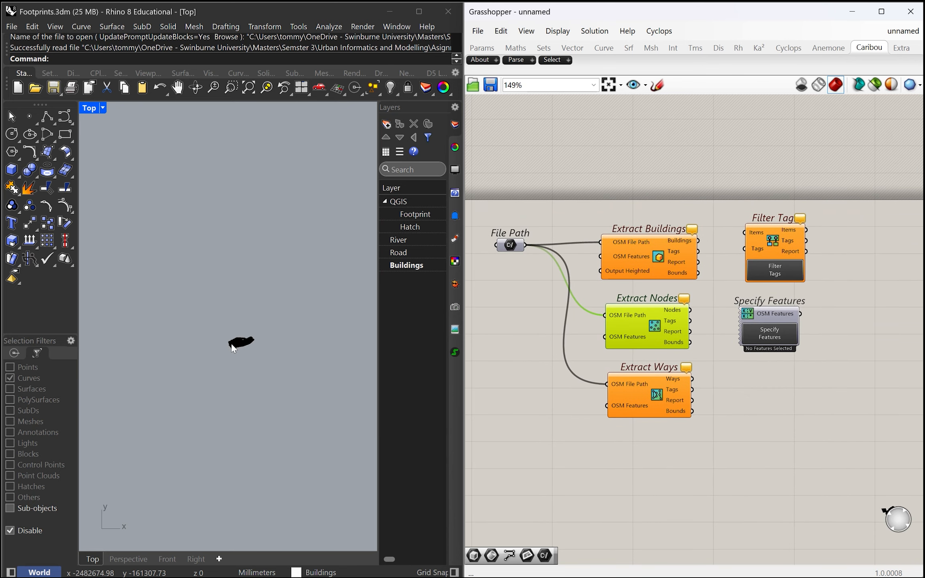
{"action": "scroll", "coordinate": [285, 330], "scroll_direction": "up", "scroll_amount": 2}
{"action": "right_click_drag", "start_coordinate": [607, 399], "coordinate": [637, 388]}
{"action": "scroll", "coordinate": [637, 388], "scroll_direction": "up", "scroll_amount": 1}
{"action": "right_click_drag", "start_coordinate": [743, 436], "coordinate": [744, 455]}
{"action": "scroll", "coordinate": [825, 215], "scroll_direction": "down", "scroll_amount": 2}
{"action": "left_click_drag", "start_coordinate": [831, 206], "coordinate": [869, 242]}
{"action": "scroll", "coordinate": [620, 238], "scroll_direction": "up", "scroll_amount": 1}
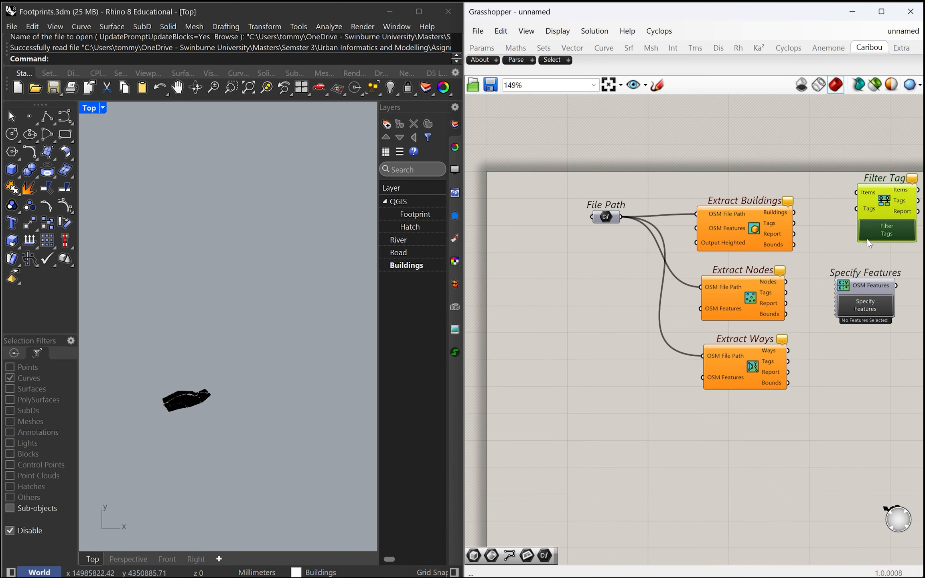
{"action": "left_click", "coordinate": [874, 300]}
{"action": "right_click_drag", "start_coordinate": [771, 208], "coordinate": [682, 208]}
{"action": "left_click_drag", "start_coordinate": [909, 150], "coordinate": [498, 130]}
{"action": "left_click_drag", "start_coordinate": [768, 124], "coordinate": [543, 135]}
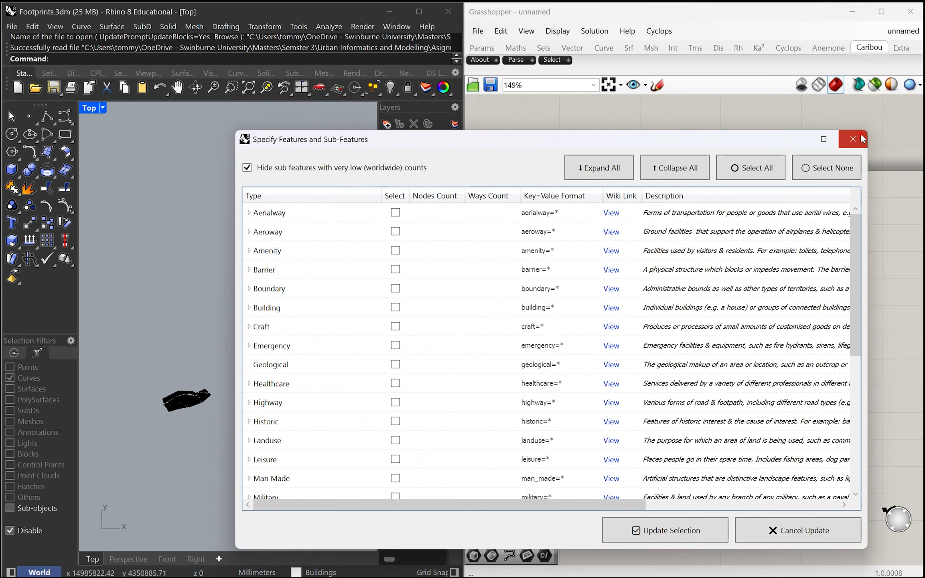
{"action": "left_click", "coordinate": [862, 139]}
Place Specify Features below File Path and connect it to the OSM Features inputs of Extract Buildings and Extract Nodes and Extract Ways' OSM File Path
{"action": "left_click_drag", "start_coordinate": [776, 307], "coordinate": [497, 304]}
{"action": "scroll", "coordinate": [560, 313], "scroll_direction": "up", "scroll_amount": 2}
{"action": "right_click_drag", "start_coordinate": [560, 314], "coordinate": [646, 329]}
{"action": "scroll", "coordinate": [629, 322], "scroll_direction": "down", "scroll_amount": 2}
{"action": "scroll", "coordinate": [665, 313], "scroll_direction": "up", "scroll_amount": 1}
{"action": "left_click_drag", "start_coordinate": [668, 364], "coordinate": [661, 365]}
{"action": "left_click_drag", "start_coordinate": [583, 316], "coordinate": [651, 226]}
{"action": "left_click_drag", "start_coordinate": [583, 317], "coordinate": [655, 321]}
{"action": "left_click_drag", "start_coordinate": [633, 386], "coordinate": [675, 414]}
Swap the positions of Extract Nodes and Extract Ways so that Extract Ways sits directly below Extract Buildings
{"action": "left_click_drag", "start_coordinate": [671, 306], "coordinate": [679, 504]}
{"action": "left_click_drag", "start_coordinate": [686, 407], "coordinate": [687, 333]}
{"action": "left_click_drag", "start_coordinate": [676, 502], "coordinate": [686, 391]}
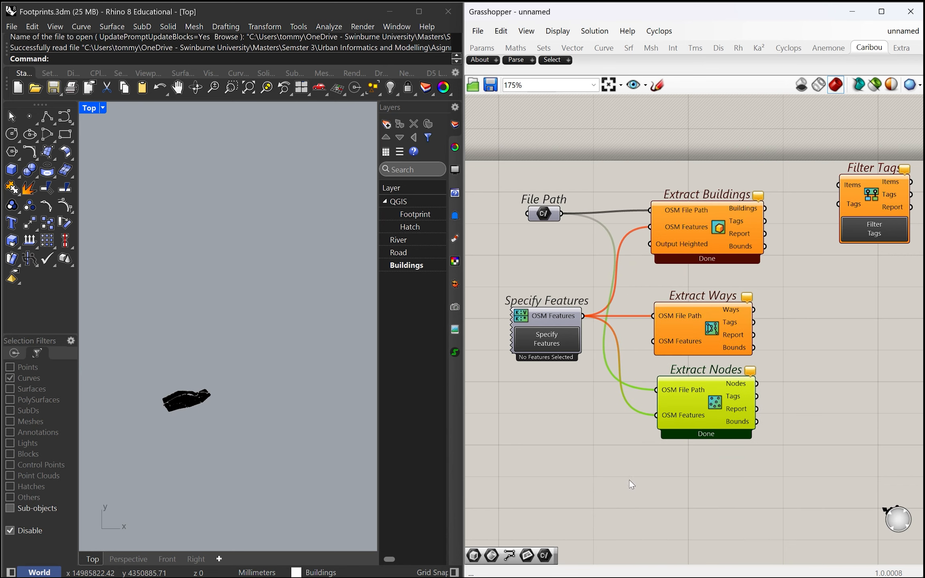
Shift Specify Features slightly farther from the Extract components and move Filter Tags below Extract Nodes
{"action": "right_click_drag", "start_coordinate": [629, 478], "coordinate": [682, 468]}
{"action": "left_click_drag", "start_coordinate": [615, 310], "coordinate": [589, 308]}
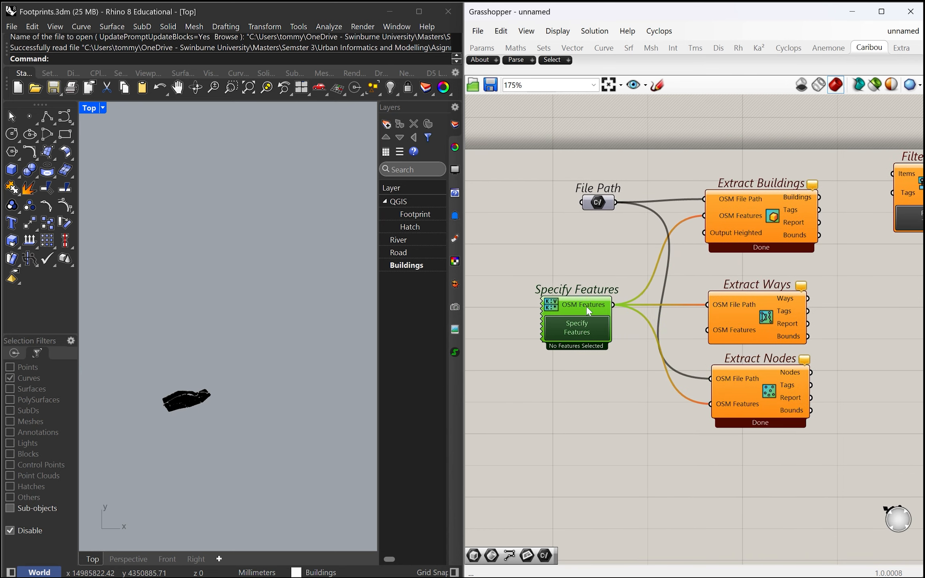
{"action": "scroll", "coordinate": [617, 378], "scroll_direction": "down", "scroll_amount": 2}
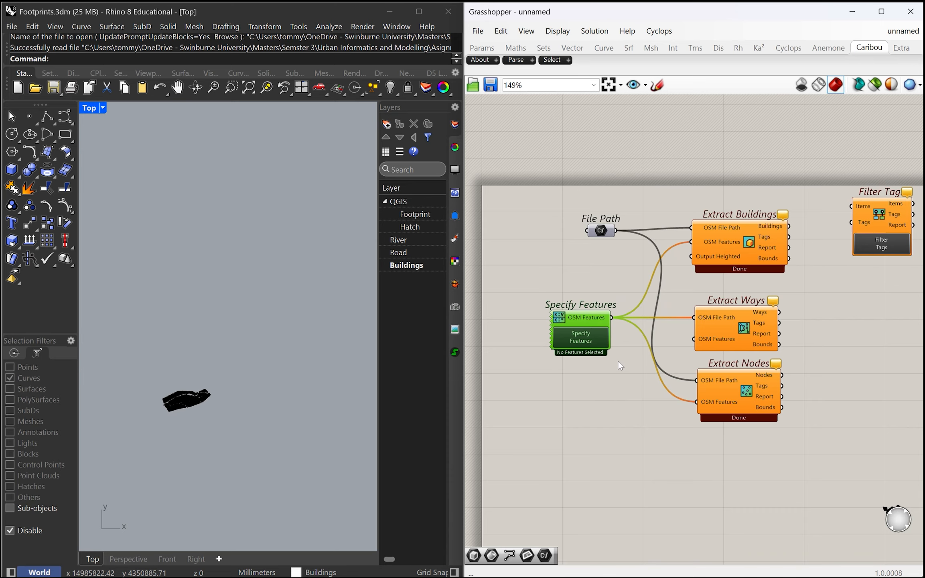
{"action": "scroll", "coordinate": [616, 391], "scroll_direction": "up", "scroll_amount": 1}
{"action": "scroll", "coordinate": [604, 384], "scroll_direction": "down", "scroll_amount": 1}
{"action": "right_click_drag", "start_coordinate": [609, 391], "coordinate": [598, 403]}
{"action": "right_click_drag", "start_coordinate": [686, 403], "coordinate": [635, 392]}
{"action": "left_click_drag", "start_coordinate": [808, 218], "coordinate": [754, 479]}
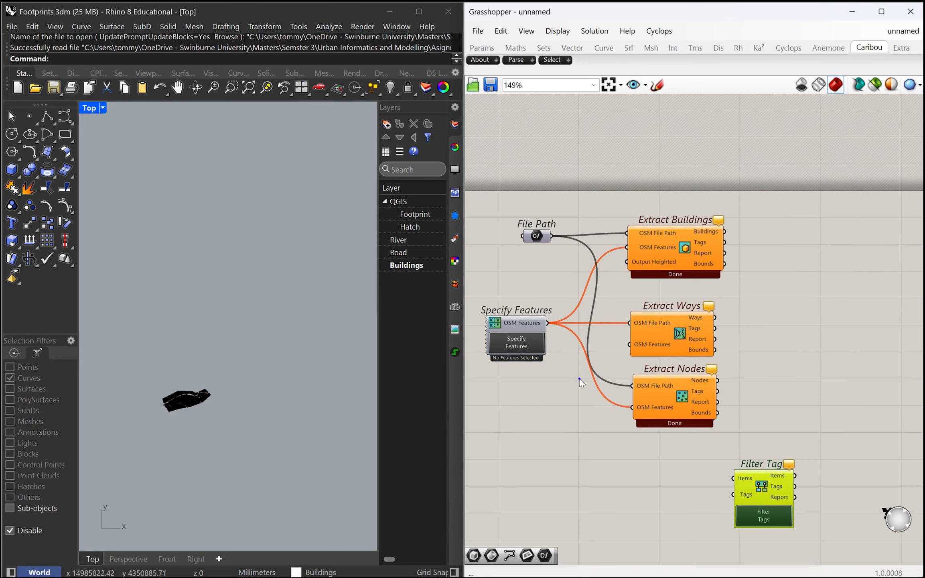
Open the feature selection of the Specify Features component and select the Building feature type
{"action": "left_click", "coordinate": [552, 341]}
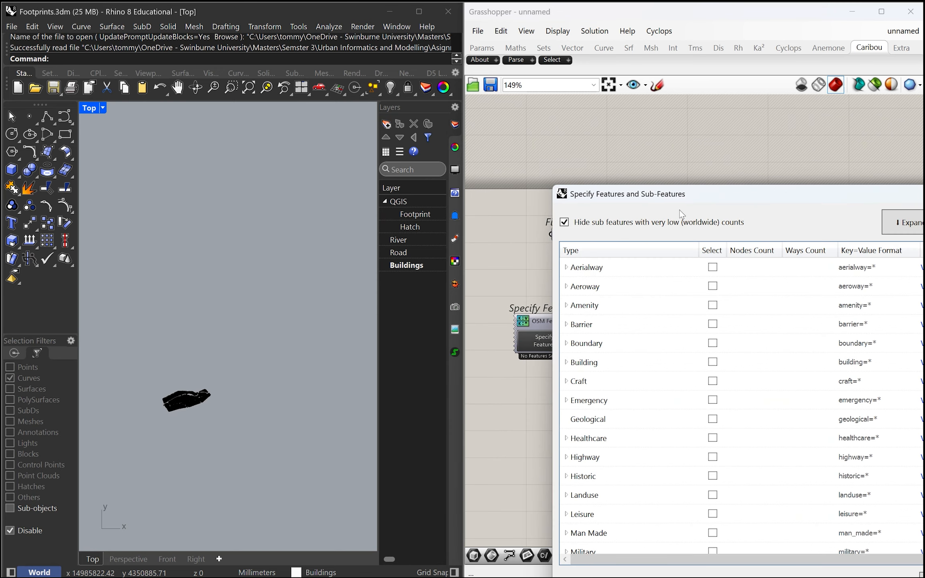
{"action": "left_click_drag", "start_coordinate": [711, 194], "coordinate": [354, 117]}
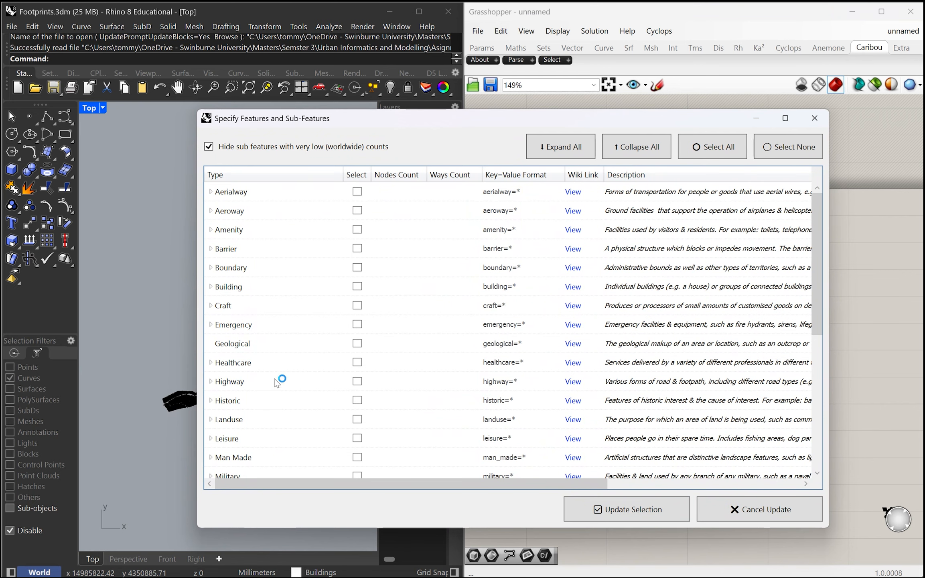
{"action": "left_click", "coordinate": [249, 286]}
{"action": "left_click", "coordinate": [358, 287]}
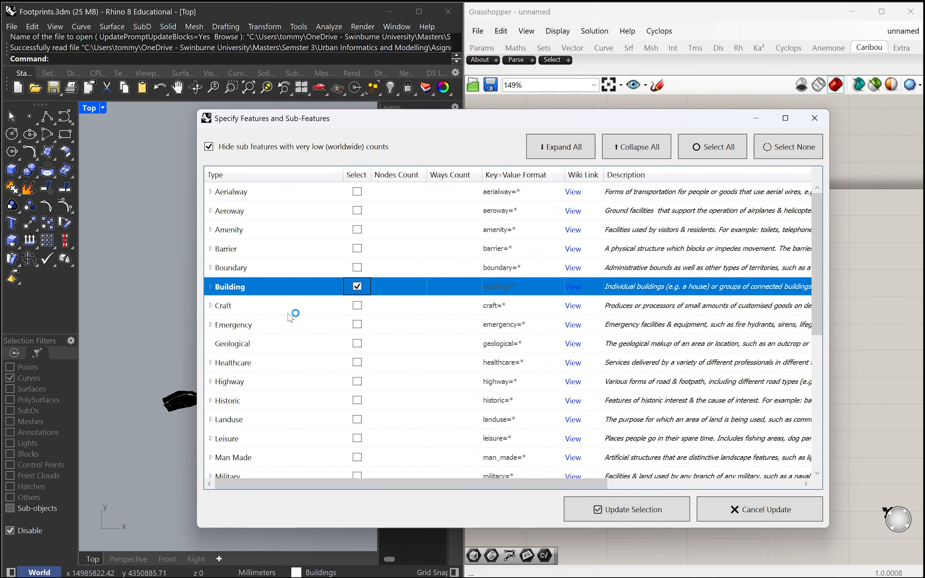
Look through the full list of OSM feature types in the Specify Features and Sub-Features dialog
{"action": "scroll", "coordinate": [307, 323], "scroll_direction": "down", "scroll_amount": 4}
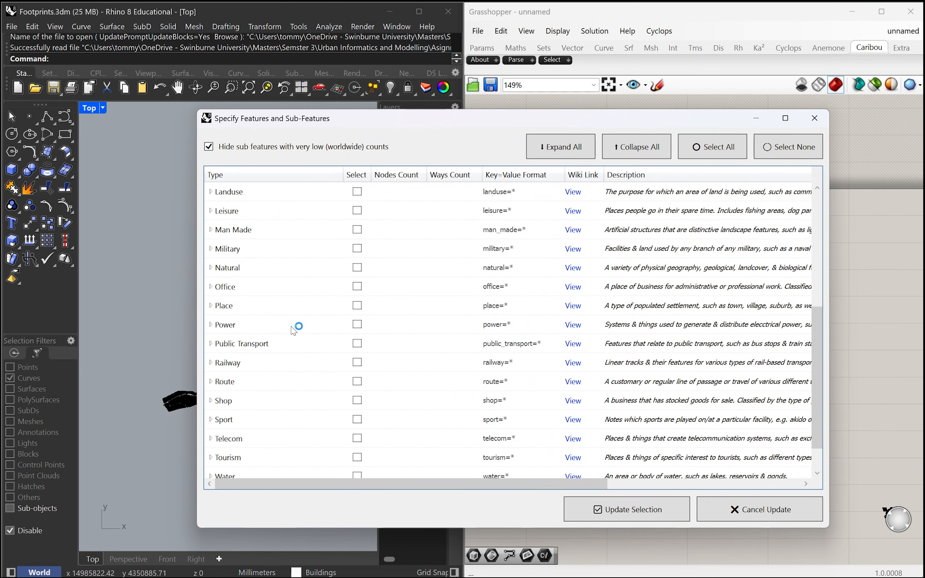
{"action": "scroll", "coordinate": [270, 313], "scroll_direction": "down", "scroll_amount": 1}
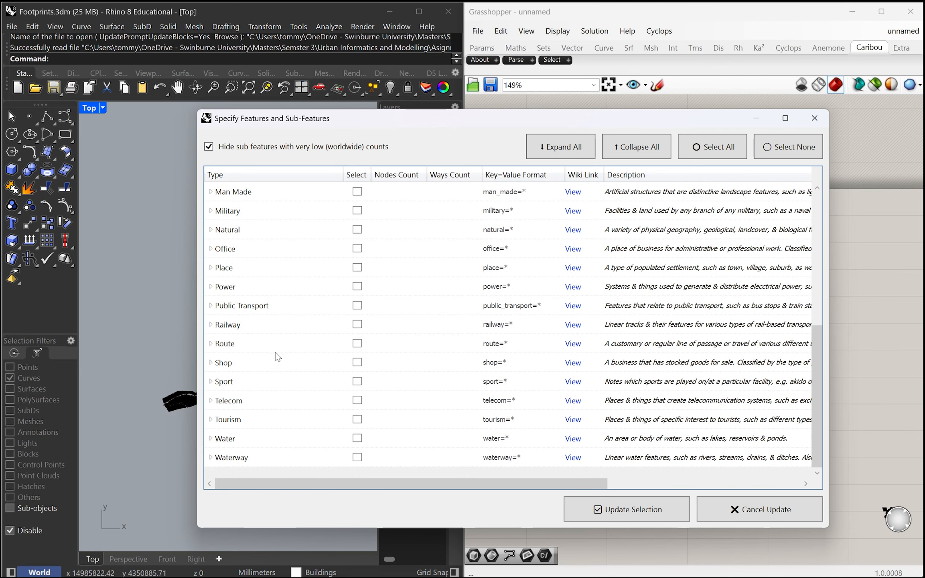
{"action": "scroll", "coordinate": [273, 333], "scroll_direction": "up", "scroll_amount": 1}
{"action": "scroll", "coordinate": [267, 349], "scroll_direction": "down", "scroll_amount": 1}
{"action": "scroll", "coordinate": [271, 362], "scroll_direction": "up", "scroll_amount": 1}
{"action": "left_click", "coordinate": [267, 332]}
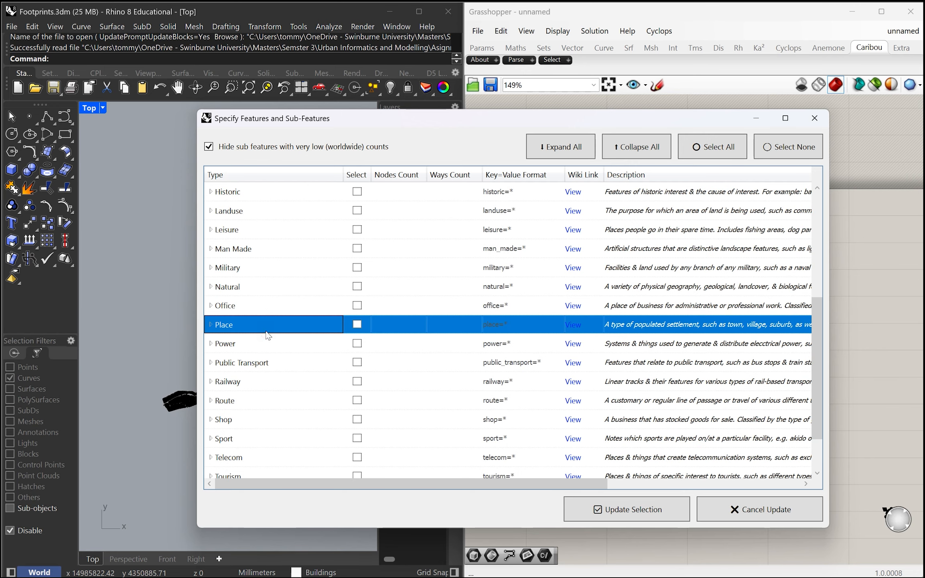
{"action": "scroll", "coordinate": [265, 321], "scroll_direction": "up", "scroll_amount": 1}
{"action": "key", "text": "h"}
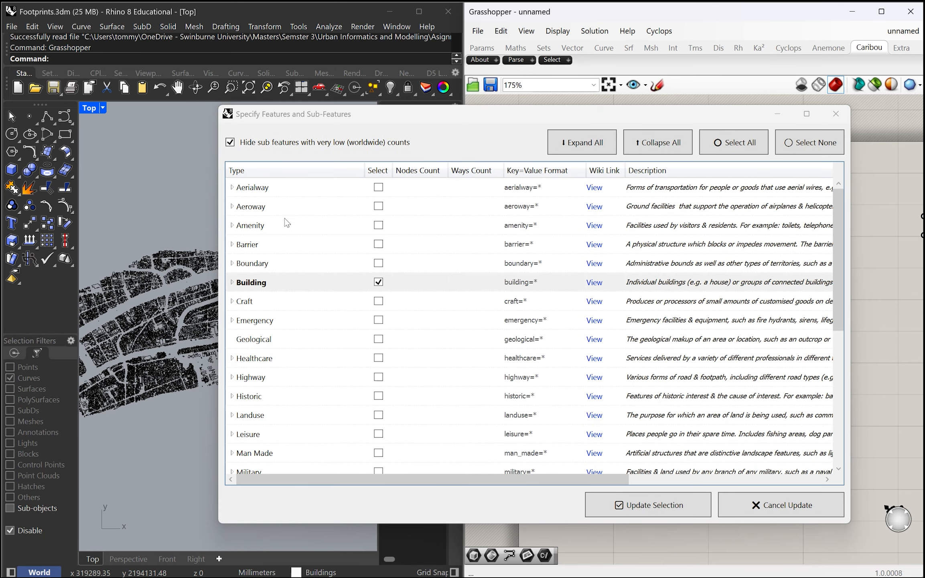
{"action": "scroll", "coordinate": [285, 221], "scroll_direction": "down", "scroll_amount": 3}
{"action": "scroll", "coordinate": [292, 295], "scroll_direction": "up", "scroll_amount": 2}
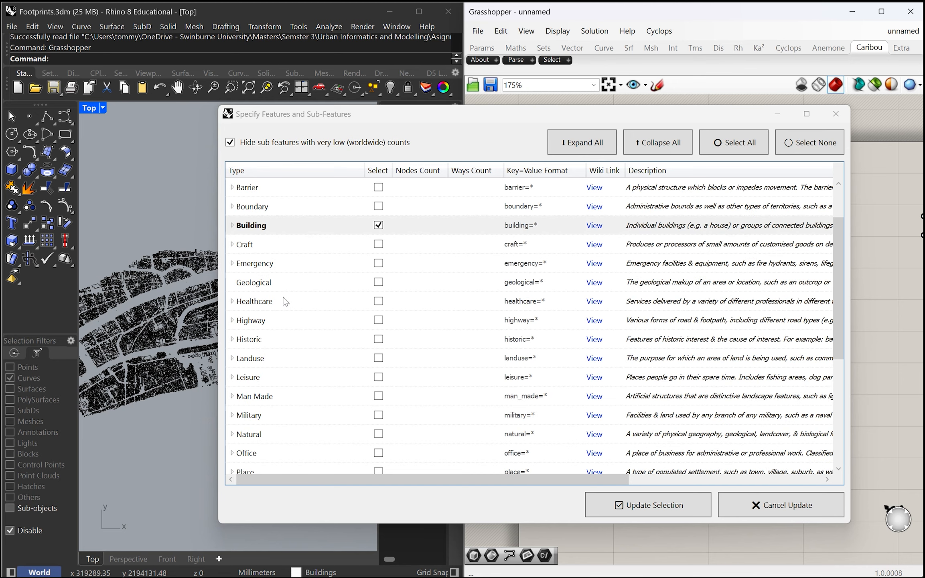
Add the Highway feature type to the selection and expand its list of sub-features
{"action": "left_click", "coordinate": [281, 263]}
{"action": "left_click", "coordinate": [279, 302]}
{"action": "left_click", "coordinate": [282, 320]}
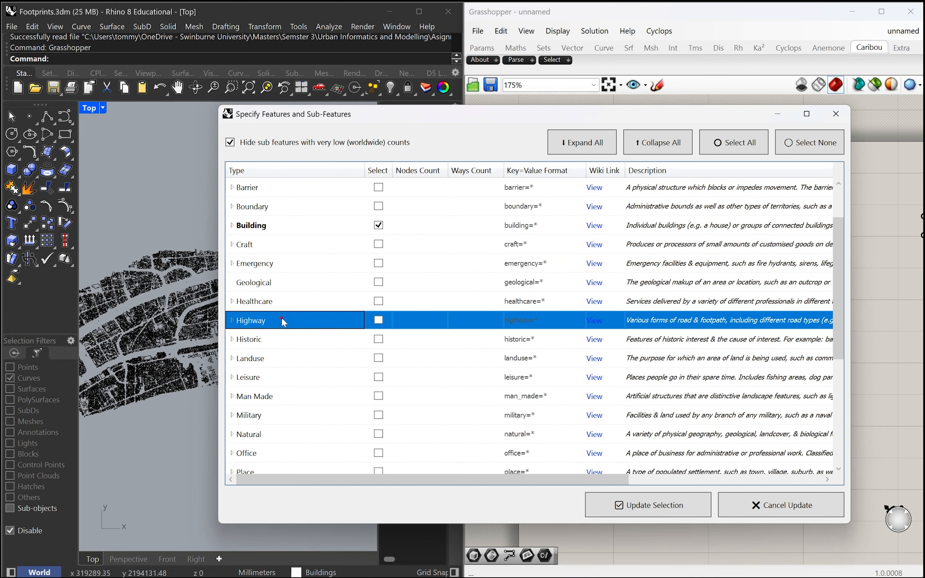
{"action": "left_click", "coordinate": [378, 320]}
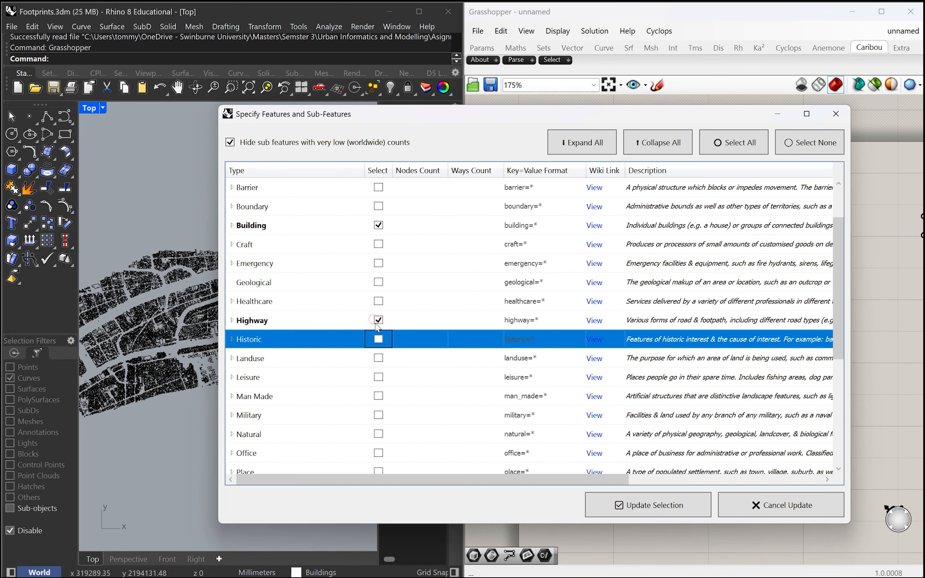
{"action": "left_click", "coordinate": [232, 320]}
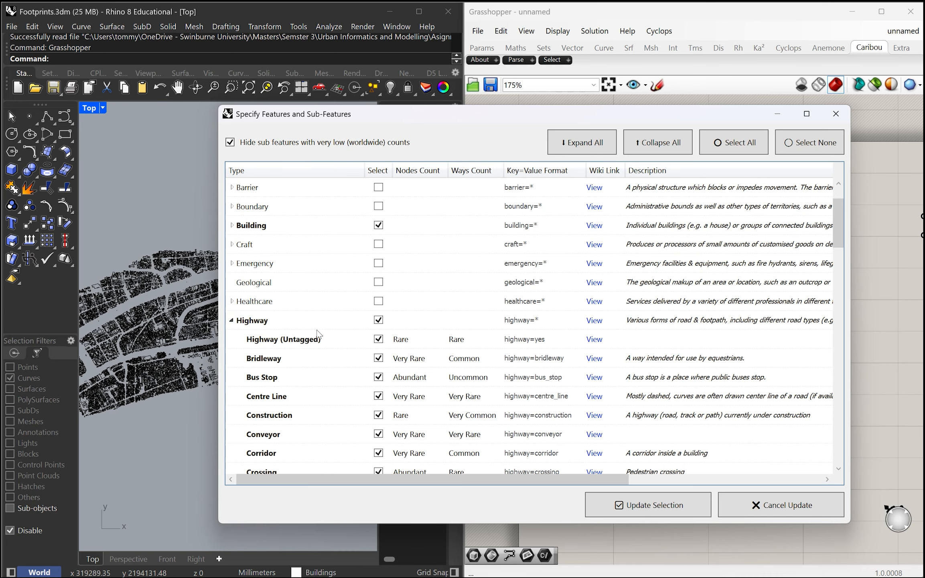
Examine the Highway sub-features and their descriptions, including the Pedestrian, Primary and Primary Link entries
{"action": "scroll", "coordinate": [317, 334], "scroll_direction": "down", "scroll_amount": 2}
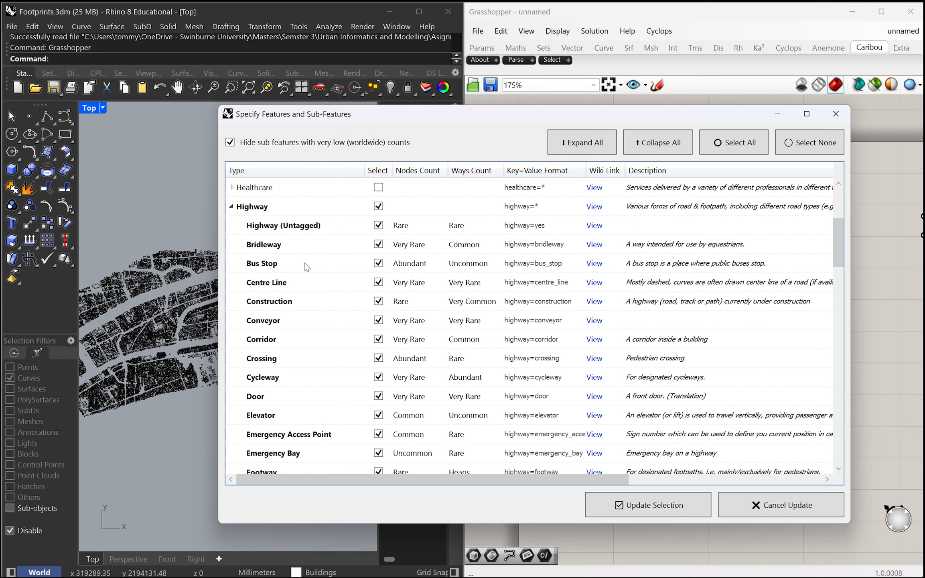
{"action": "scroll", "coordinate": [307, 267], "scroll_direction": "down", "scroll_amount": 3}
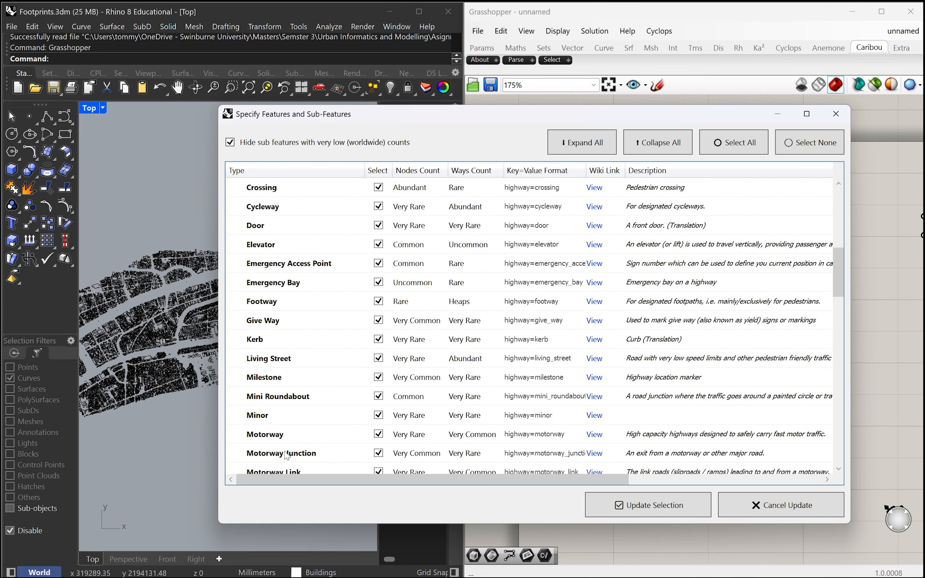
{"action": "scroll", "coordinate": [289, 421], "scroll_direction": "down", "scroll_amount": 2}
{"action": "scroll", "coordinate": [295, 362], "scroll_direction": "up", "scroll_amount": 3}
{"action": "scroll", "coordinate": [654, 373], "scroll_direction": "down", "scroll_amount": 1}
{"action": "scroll", "coordinate": [664, 308], "scroll_direction": "up", "scroll_amount": 2}
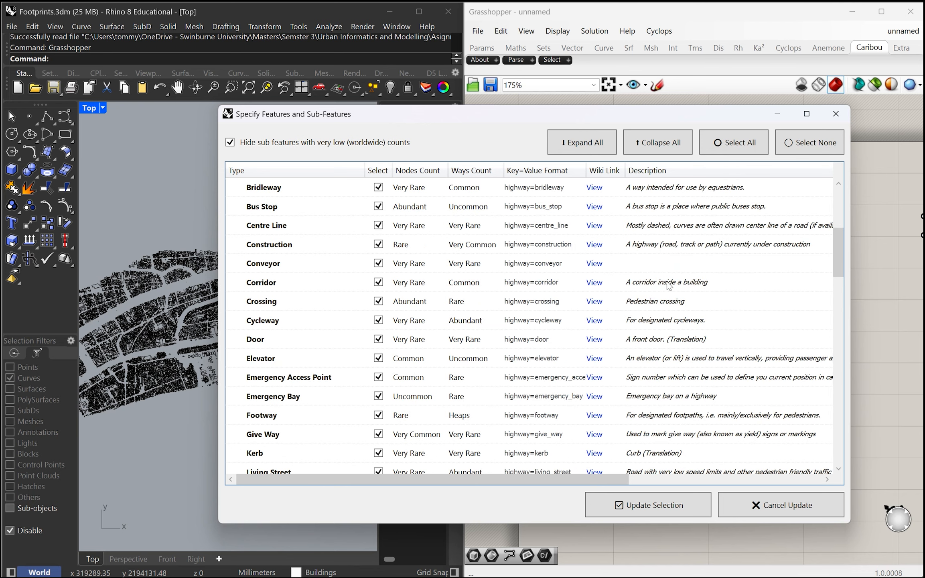
{"action": "scroll", "coordinate": [301, 361], "scroll_direction": "down", "scroll_amount": 2}
{"action": "scroll", "coordinate": [301, 389], "scroll_direction": "down", "scroll_amount": 4}
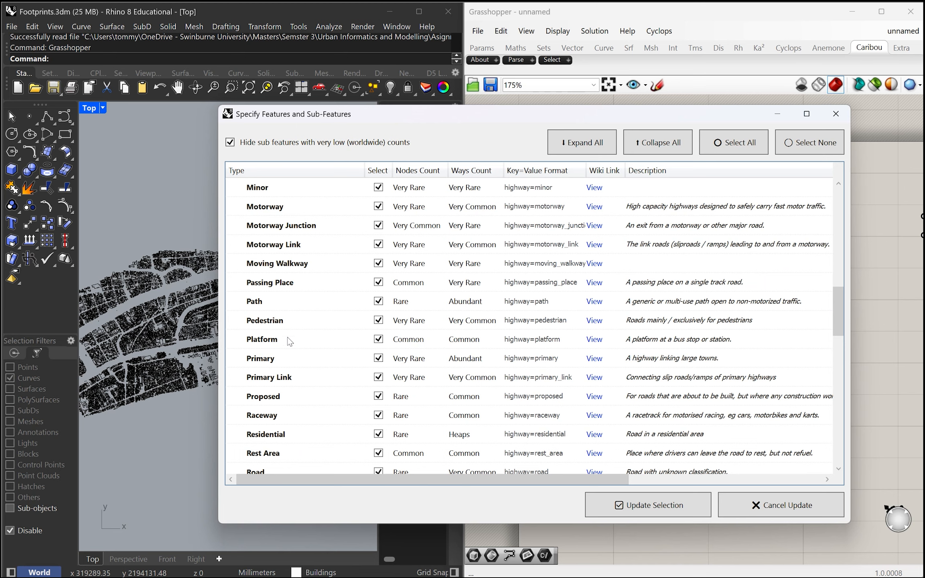
{"action": "left_click", "coordinate": [295, 325]}
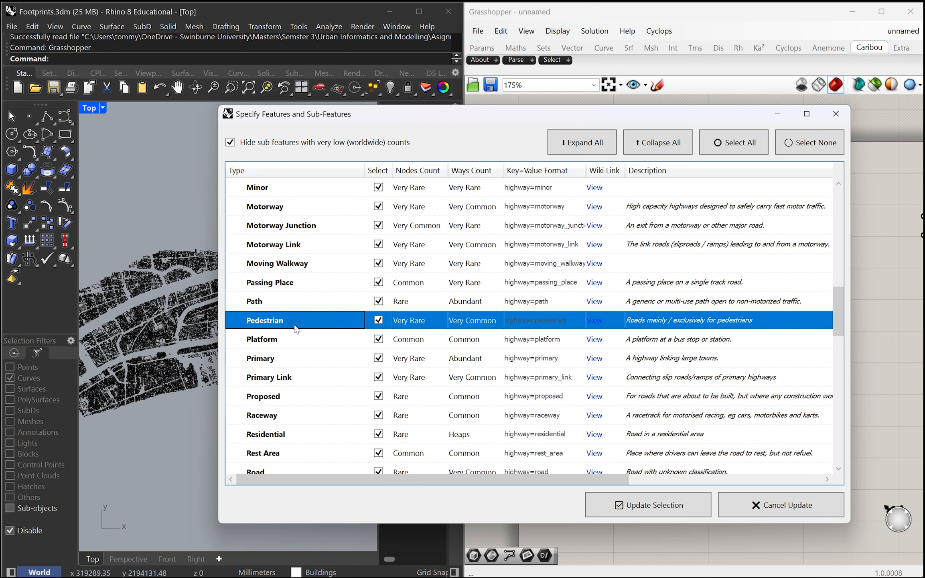
{"action": "left_click", "coordinate": [297, 362]}
{"action": "left_click", "coordinate": [303, 378]}
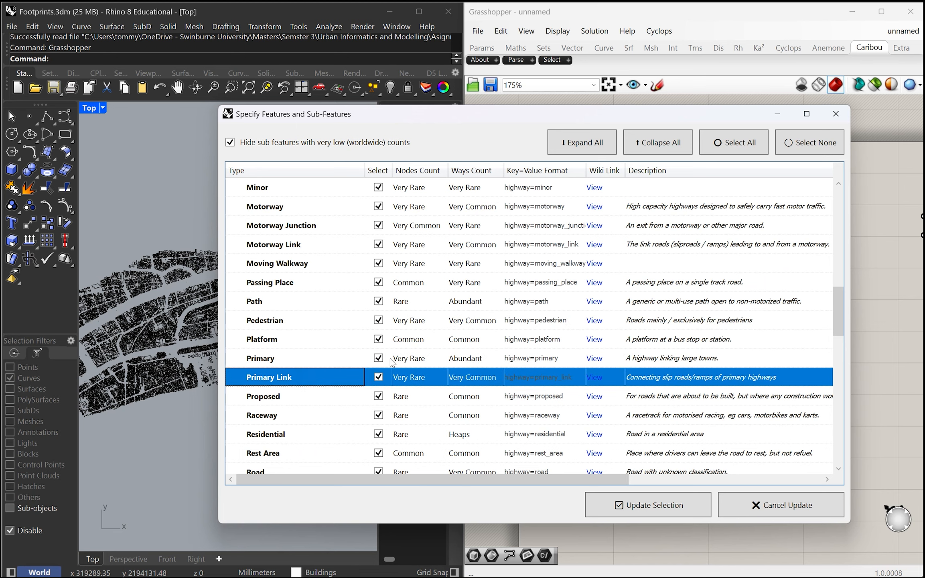
Switch to the browser's "roads in OSM" search results and open the OpenStreetMap Wiki page Key:highway
{"action": "key", "text": "alt+Tab"}
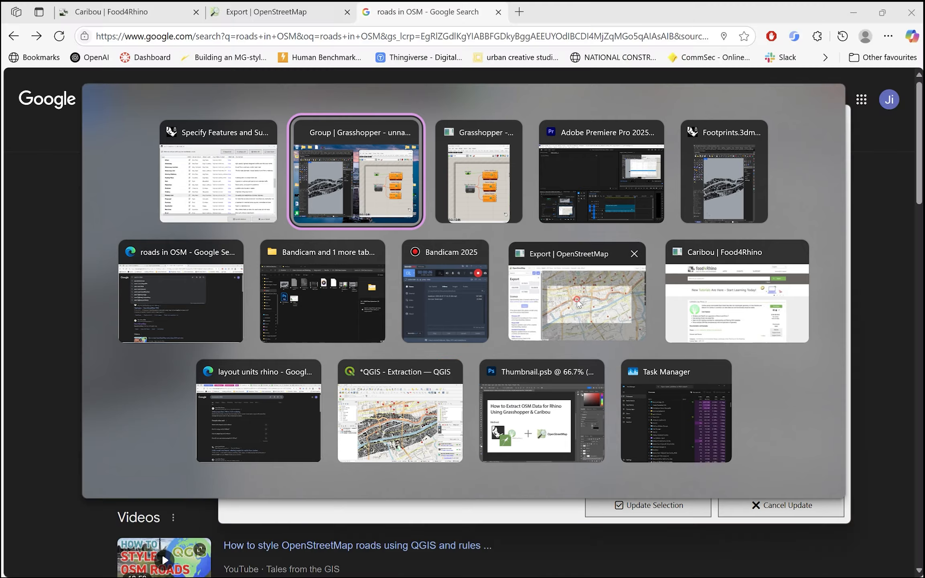
{"action": "left_click", "coordinate": [578, 293]}
{"action": "left_click", "coordinate": [426, 16]}
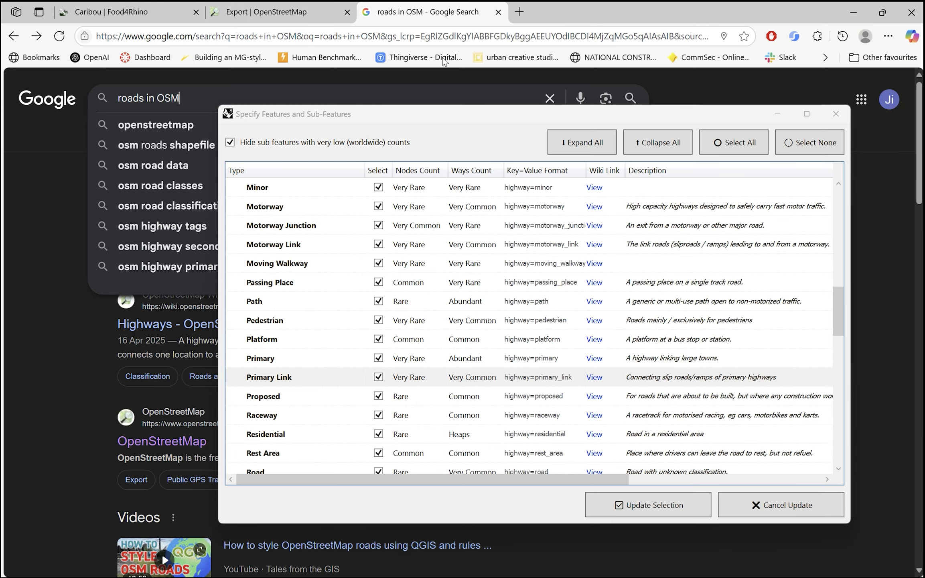
{"action": "left_click", "coordinate": [257, 98]}
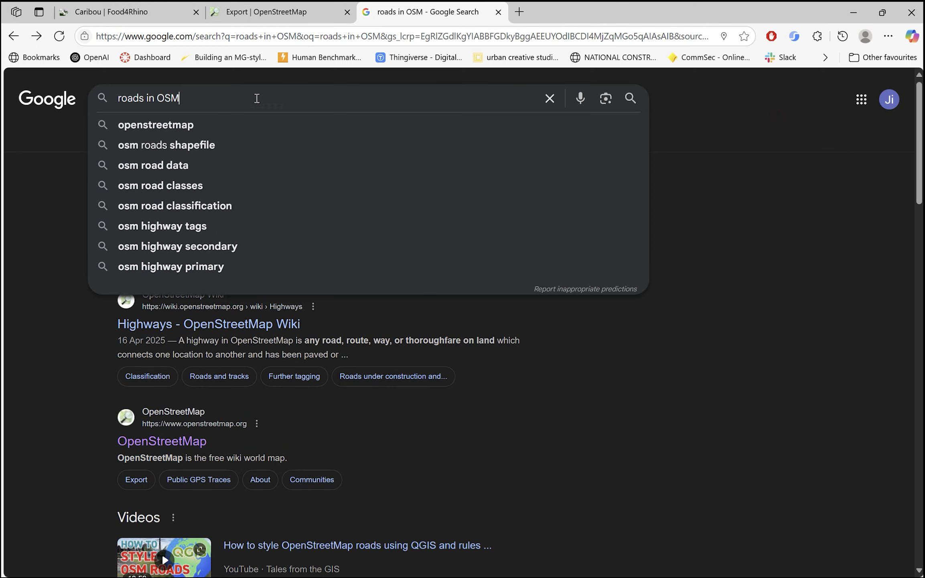
{"action": "left_click", "coordinate": [51, 347]}
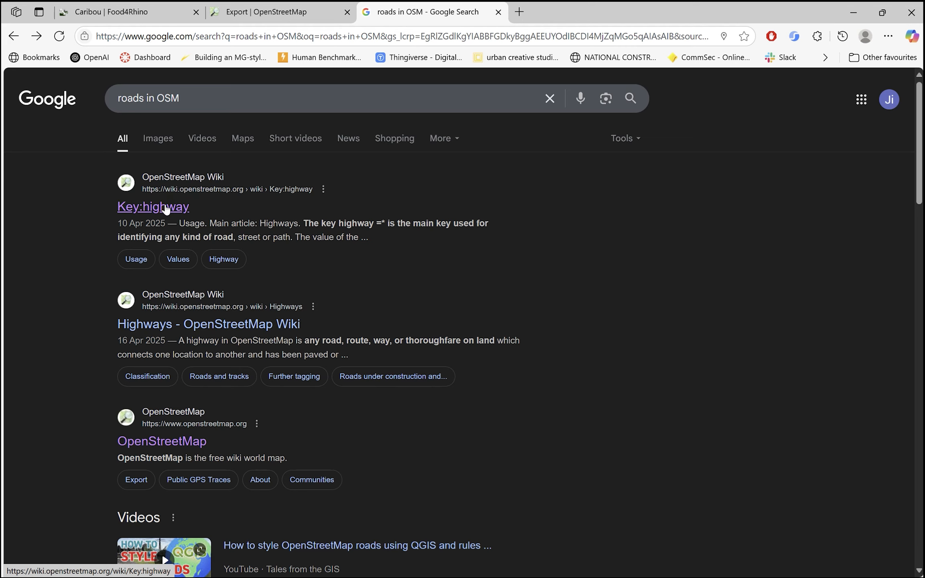
{"action": "left_click", "coordinate": [166, 208]}
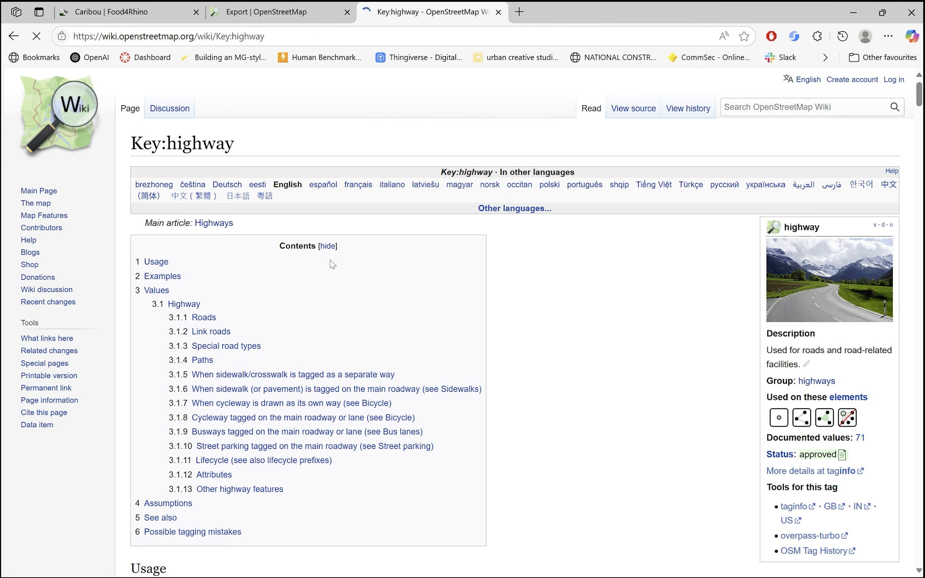
Examine the wiki's Roads table for the highway values, from motorway and trunk through to unclassified and residential
{"action": "scroll", "coordinate": [578, 324], "scroll_direction": "down", "scroll_amount": 10}
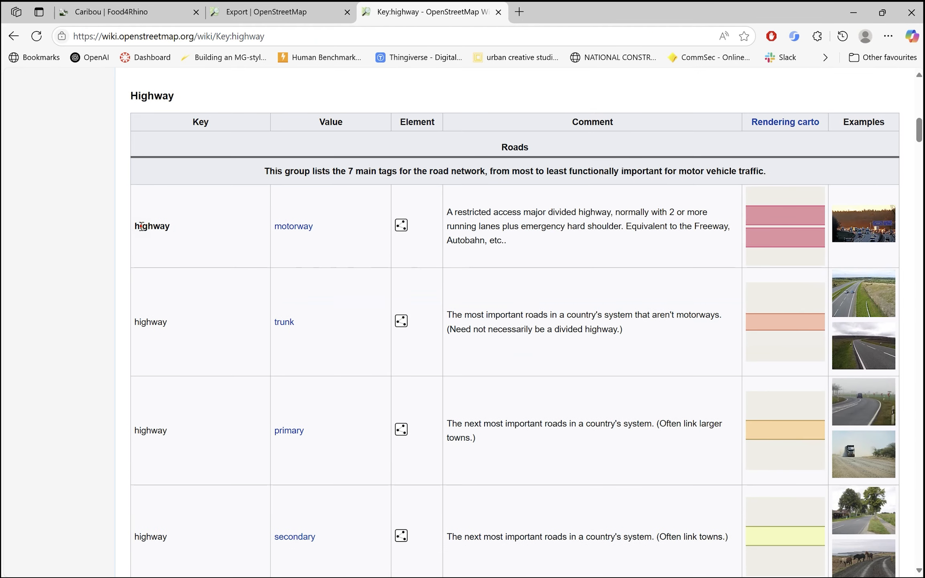
{"action": "left_click_drag", "start_coordinate": [141, 226], "coordinate": [170, 291]}
{"action": "scroll", "coordinate": [281, 296], "scroll_direction": "down", "scroll_amount": 2}
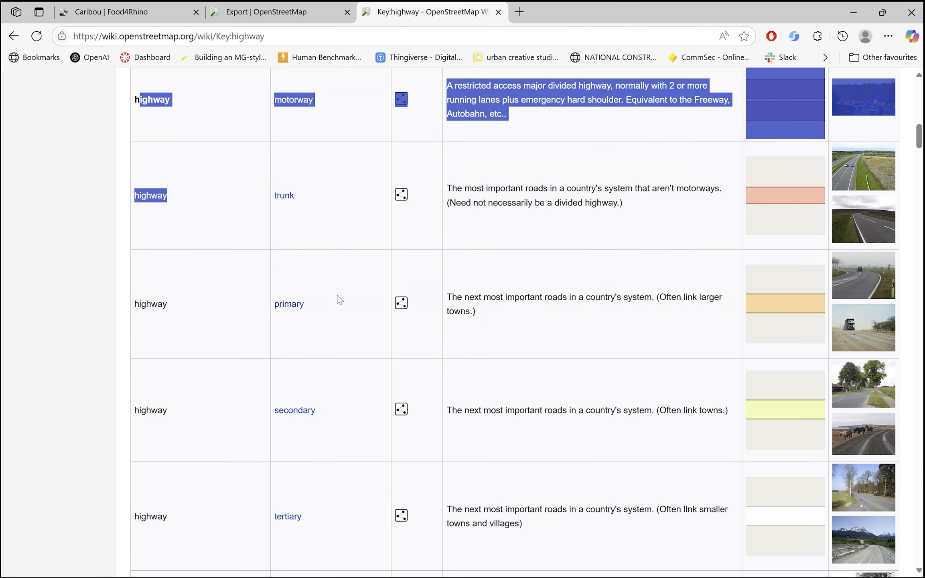
{"action": "scroll", "coordinate": [522, 292], "scroll_direction": "up", "scroll_amount": 1}
{"action": "left_click", "coordinate": [575, 289]}
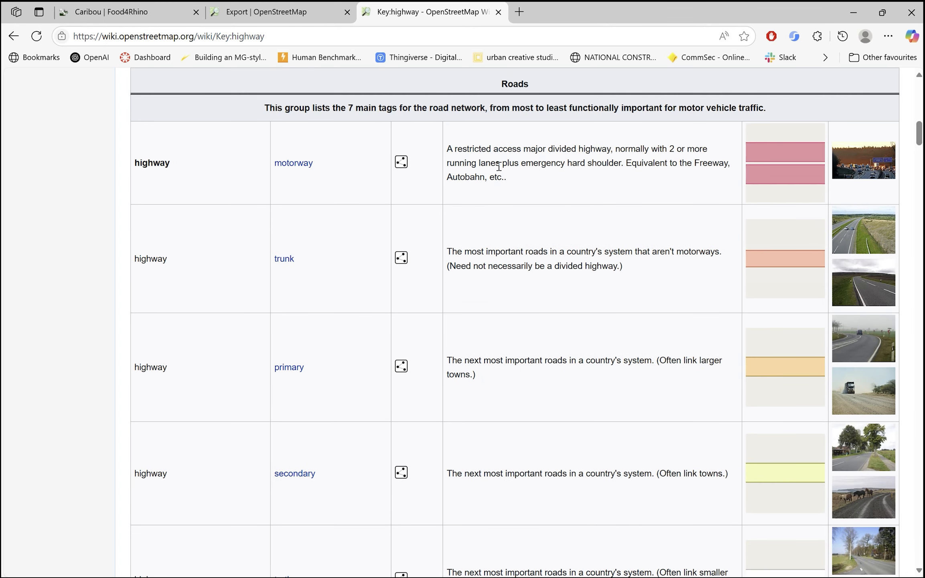
{"action": "scroll", "coordinate": [378, 209], "scroll_direction": "down", "scroll_amount": 2}
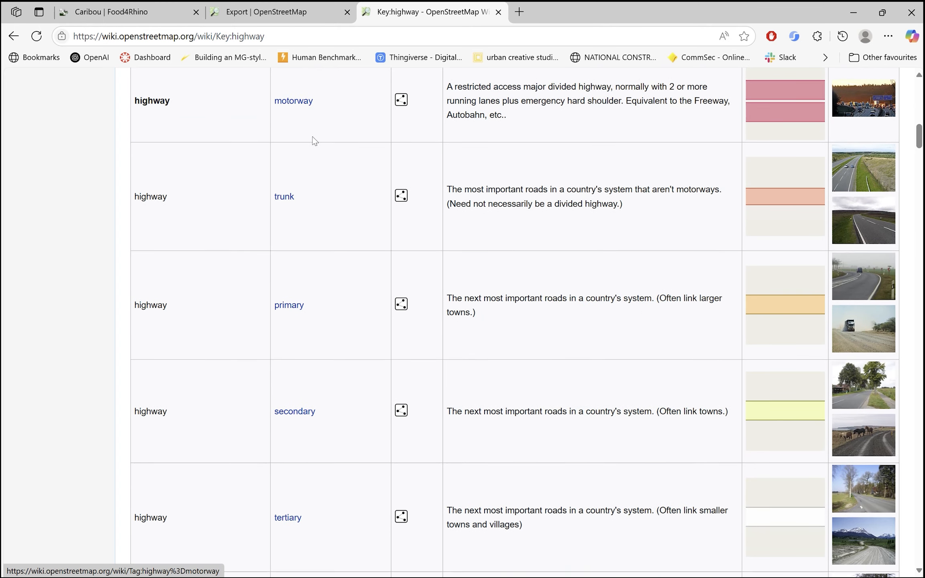
{"action": "scroll", "coordinate": [314, 141], "scroll_direction": "up", "scroll_amount": 2}
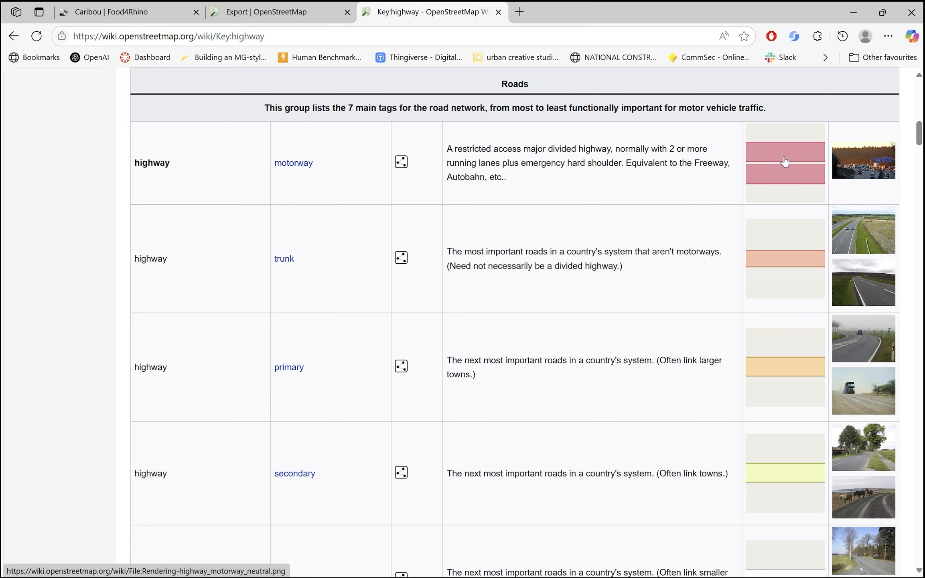
{"action": "scroll", "coordinate": [656, 286], "scroll_direction": "down", "scroll_amount": 7}
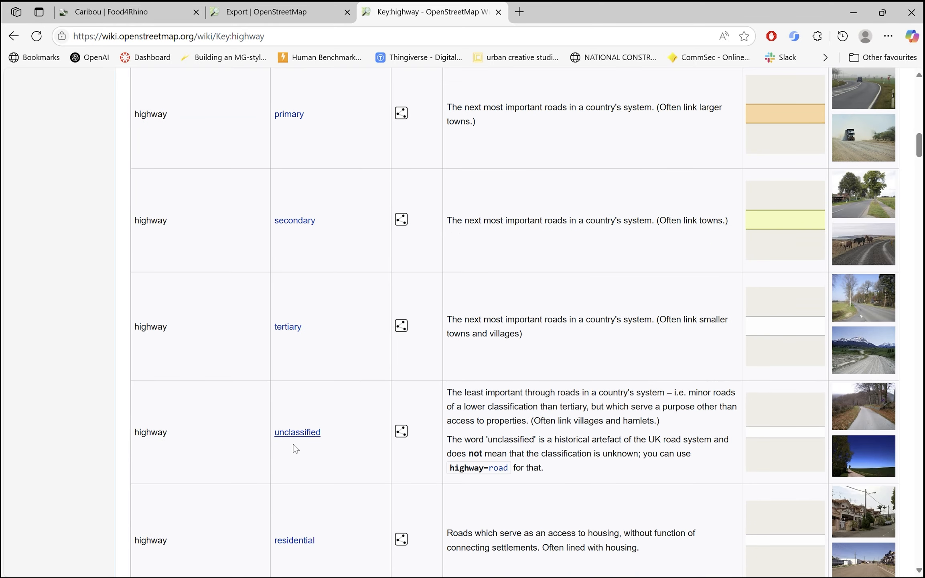
{"action": "scroll", "coordinate": [240, 420], "scroll_direction": "down", "scroll_amount": 3}
Return to the Specify Features and Sub-Features dialog in Rhino and update the component with the Building and Highway selection
{"action": "key", "text": "alt+Tab"}
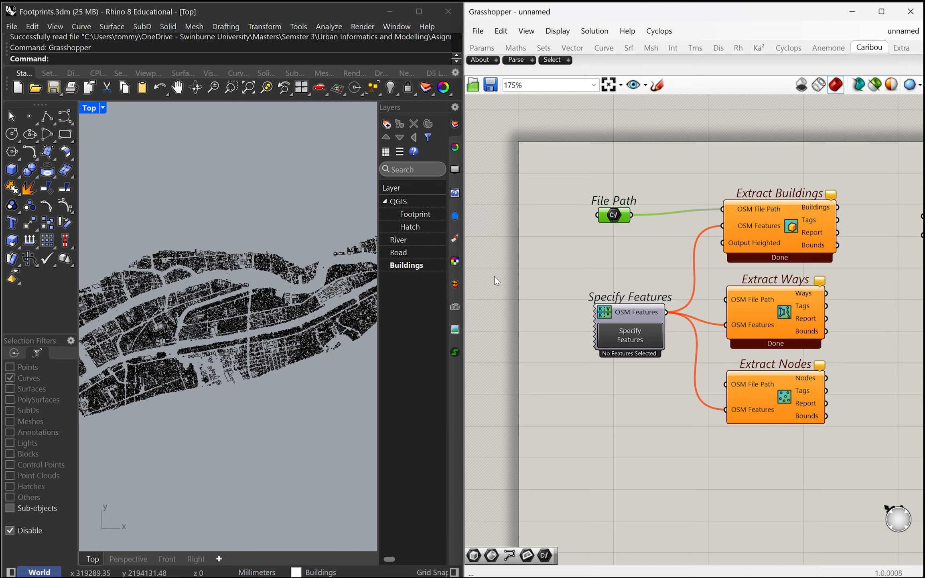
{"action": "scroll", "coordinate": [622, 328], "scroll_direction": "down", "scroll_amount": 3}
{"action": "scroll", "coordinate": [602, 327], "scroll_direction": "up", "scroll_amount": 2}
{"action": "key", "text": "alt+Tab"}
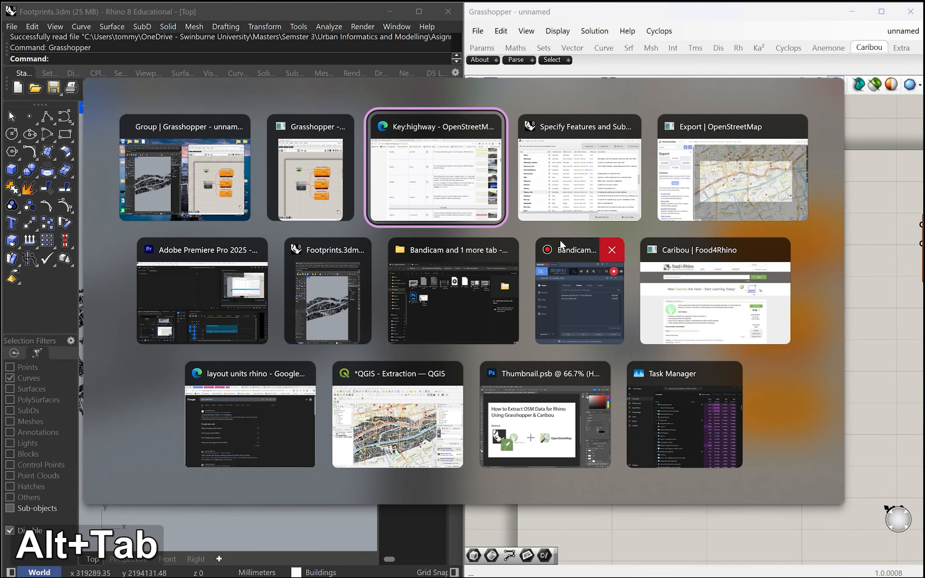
{"action": "left_click", "coordinate": [546, 210]}
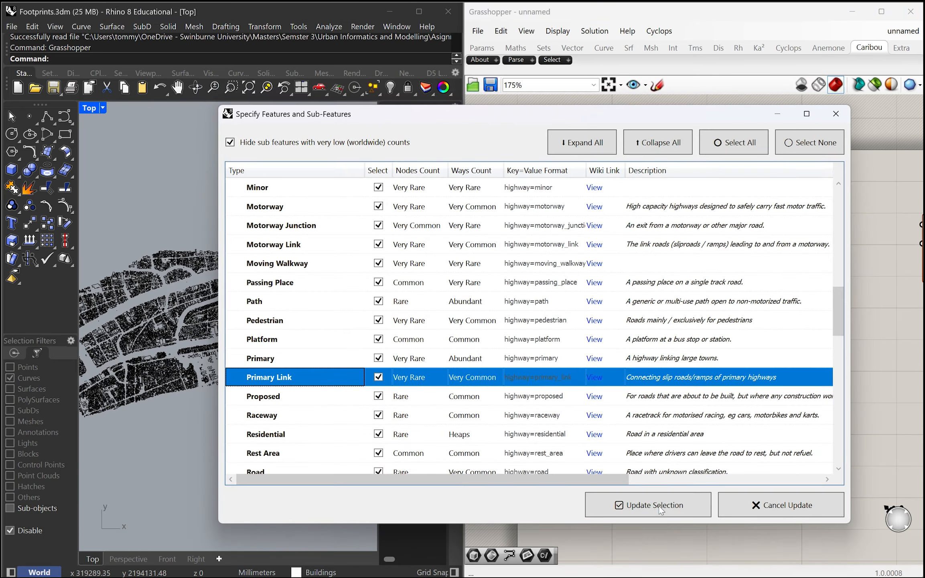
{"action": "left_click", "coordinate": [660, 506]}
Examine the extracted building preview in the Top view and switch to a maximized Perspective viewport
{"action": "scroll", "coordinate": [224, 263], "scroll_direction": "down", "scroll_amount": 3}
{"action": "scroll", "coordinate": [272, 241], "scroll_direction": "up", "scroll_amount": 10}
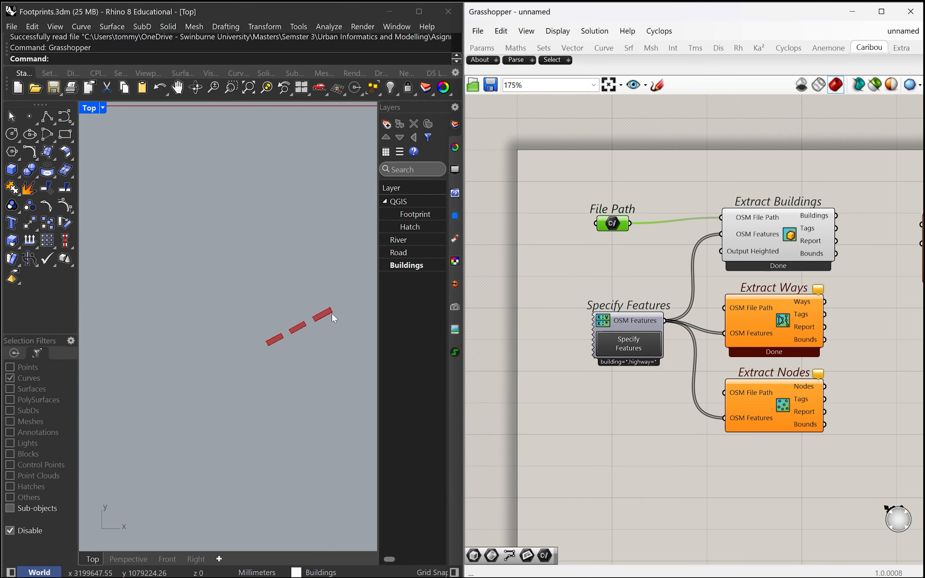
{"action": "scroll", "coordinate": [331, 313], "scroll_direction": "down", "scroll_amount": 4}
{"action": "scroll", "coordinate": [331, 317], "scroll_direction": "up", "scroll_amount": 4}
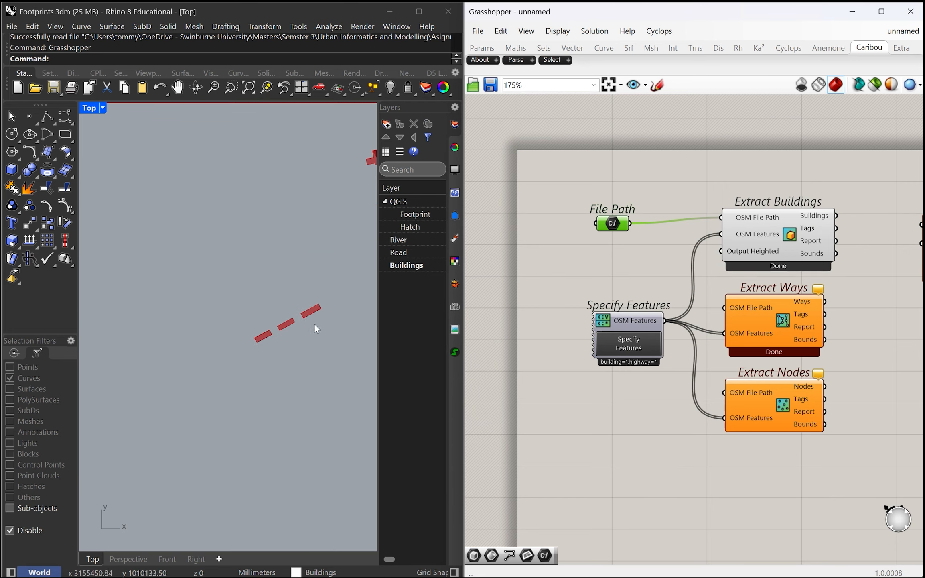
{"action": "scroll", "coordinate": [272, 322], "scroll_direction": "down", "scroll_amount": 5}
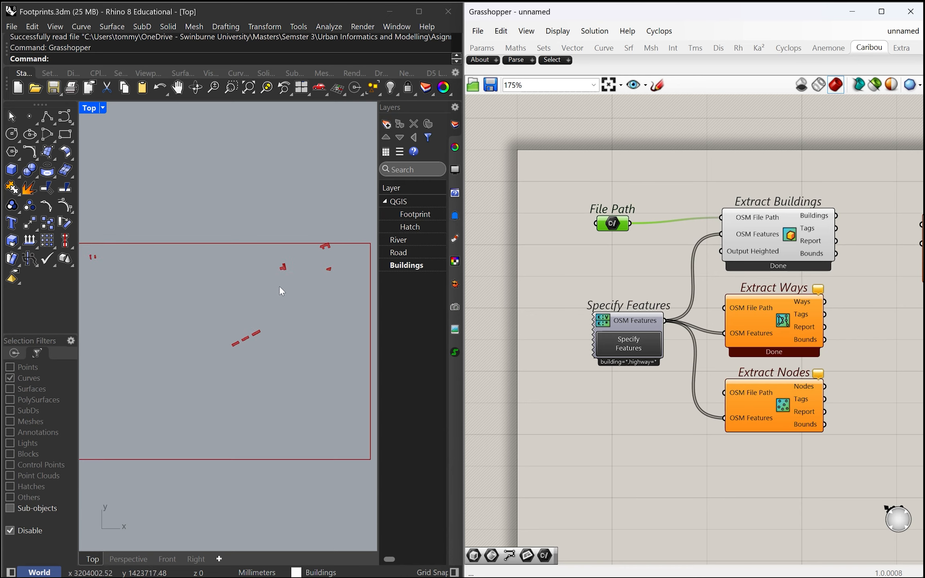
{"action": "scroll", "coordinate": [281, 299], "scroll_direction": "up", "scroll_amount": 5}
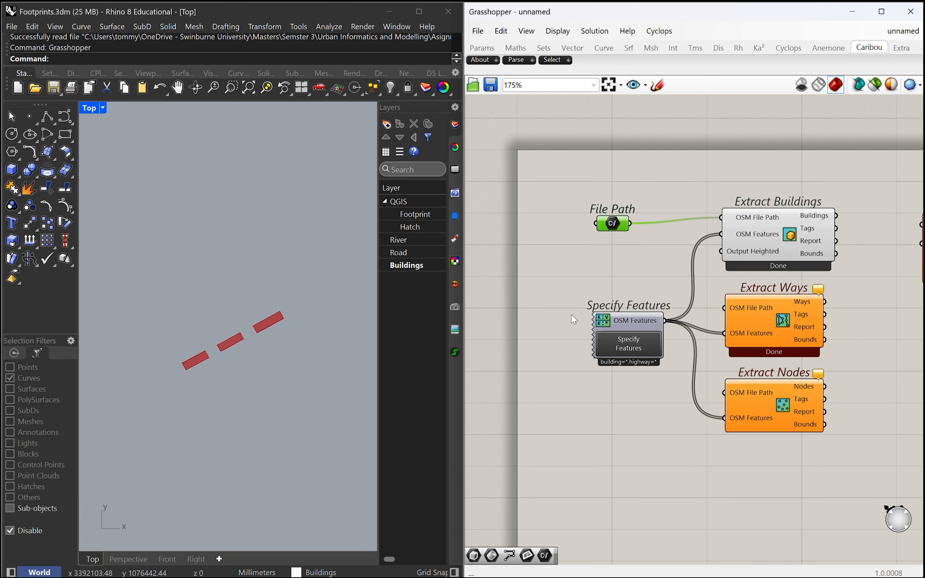
{"action": "double_click", "coordinate": [89, 107]}
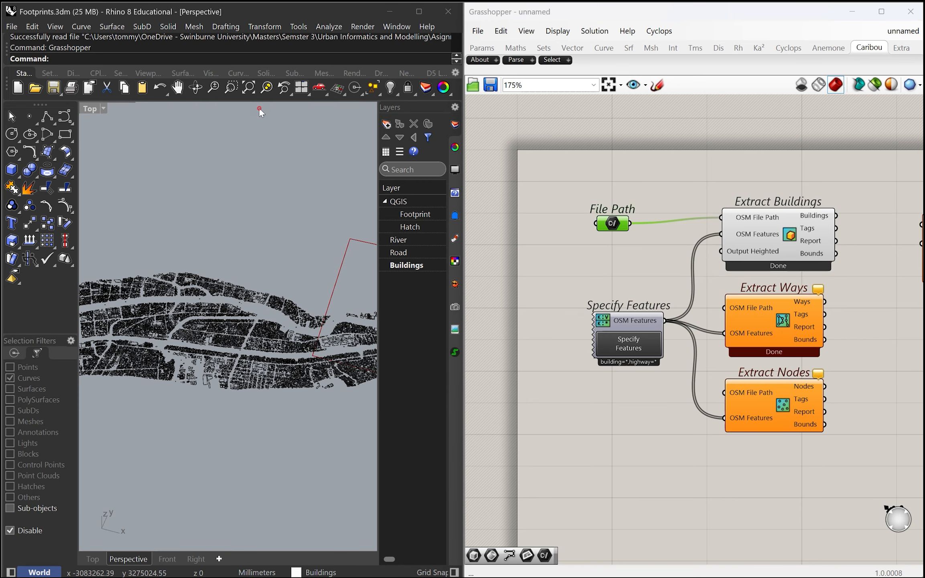
{"action": "double_click", "coordinate": [258, 107]}
Connect File Path to the OSM File Path inputs of Extract Ways and Extract Nodes
{"action": "scroll", "coordinate": [614, 269], "scroll_direction": "down", "scroll_amount": 3}
{"action": "scroll", "coordinate": [614, 269], "scroll_direction": "up", "scroll_amount": 3}
{"action": "left_click_drag", "start_coordinate": [628, 240], "coordinate": [723, 325]}
{"action": "left_click_drag", "start_coordinate": [630, 241], "coordinate": [722, 407]}
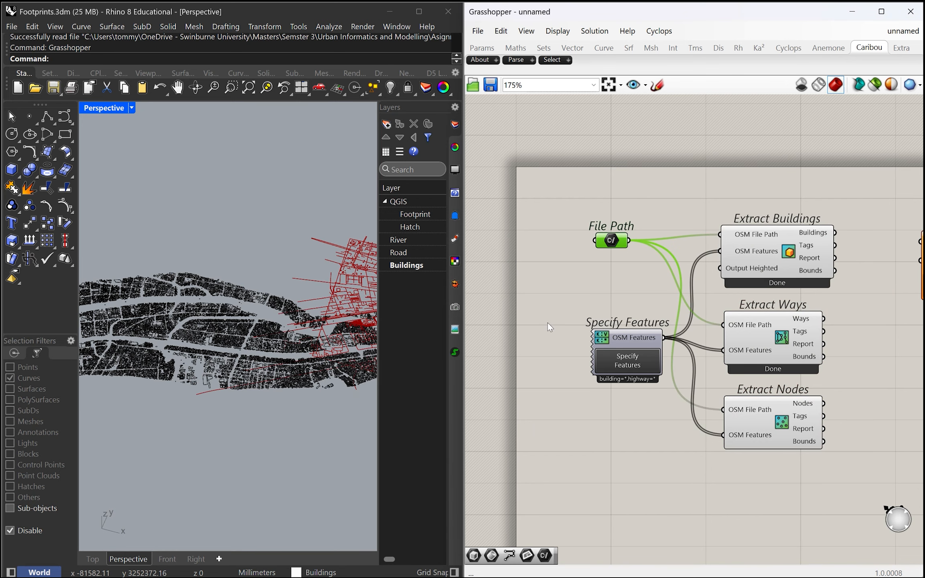
Examine the previewed ways and nodes of the canal area in the Perspective viewport
{"action": "scroll", "coordinate": [165, 257], "scroll_direction": "down", "scroll_amount": 5}
{"action": "scroll", "coordinate": [342, 341], "scroll_direction": "up", "scroll_amount": 5}
{"action": "scroll", "coordinate": [264, 252], "scroll_direction": "up", "scroll_amount": 3}
{"action": "scroll", "coordinate": [283, 286], "scroll_direction": "down", "scroll_amount": 2}
{"action": "scroll", "coordinate": [293, 221], "scroll_direction": "up", "scroll_amount": 2}
{"action": "scroll", "coordinate": [265, 236], "scroll_direction": "up", "scroll_amount": 3}
{"action": "scroll", "coordinate": [299, 237], "scroll_direction": "down", "scroll_amount": 5}
{"action": "scroll", "coordinate": [298, 244], "scroll_direction": "down", "scroll_amount": 3}
{"action": "scroll", "coordinate": [286, 273], "scroll_direction": "up", "scroll_amount": 6}
{"action": "right_click_drag", "start_coordinate": [266, 263], "coordinate": [263, 292]}
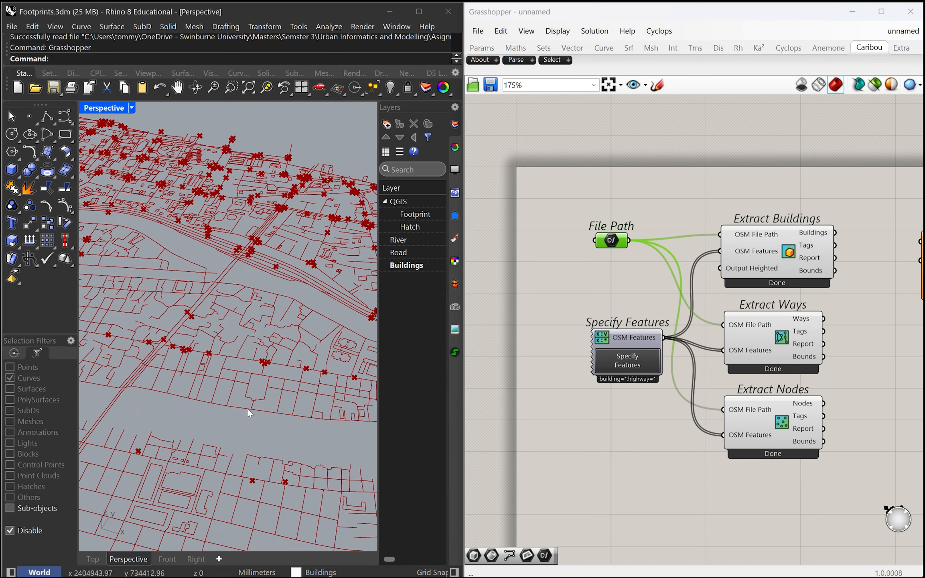
Reopen the Specify Features selection, add Waterway to the selected features and update the component
{"action": "right_click_drag", "start_coordinate": [246, 407], "coordinate": [250, 421]}
{"action": "left_click", "coordinate": [631, 366]}
{"action": "left_click_drag", "start_coordinate": [761, 226], "coordinate": [299, 112]}
{"action": "scroll", "coordinate": [243, 345], "scroll_direction": "down", "scroll_amount": 8}
{"action": "scroll", "coordinate": [225, 305], "scroll_direction": "up", "scroll_amount": 5}
{"action": "left_click", "coordinate": [183, 252]}
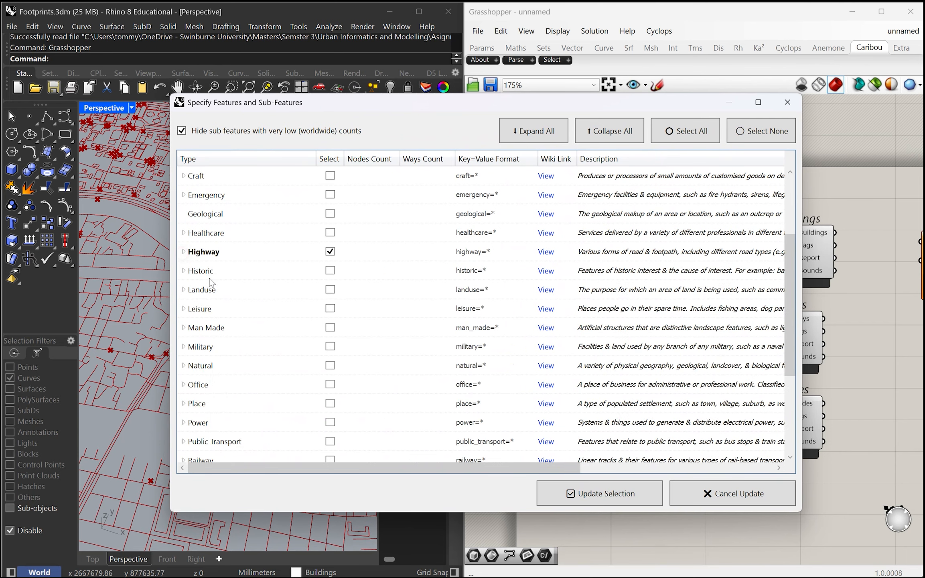
{"action": "scroll", "coordinate": [217, 289], "scroll_direction": "down", "scroll_amount": 3}
{"action": "left_click", "coordinate": [205, 441]}
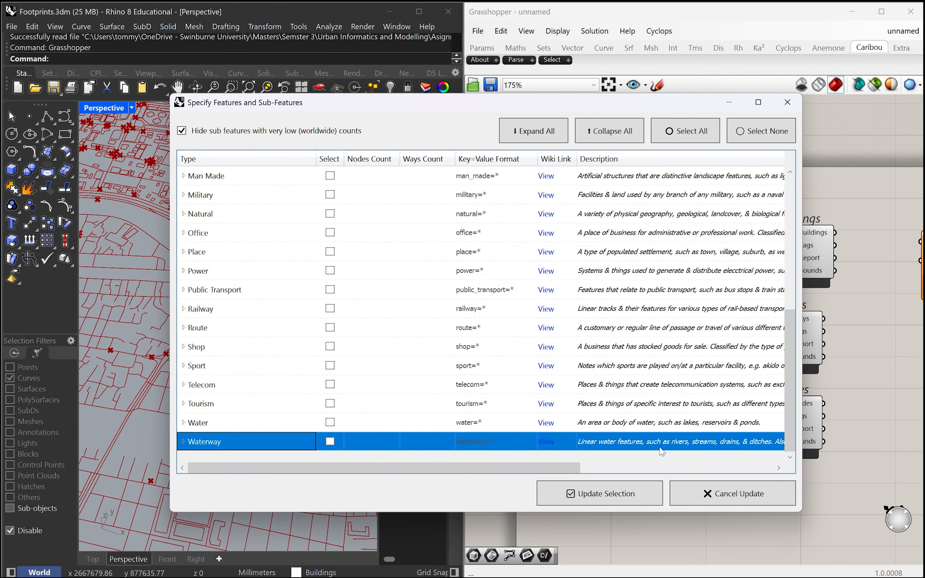
{"action": "left_click", "coordinate": [331, 441]}
{"action": "left_click", "coordinate": [619, 498]}
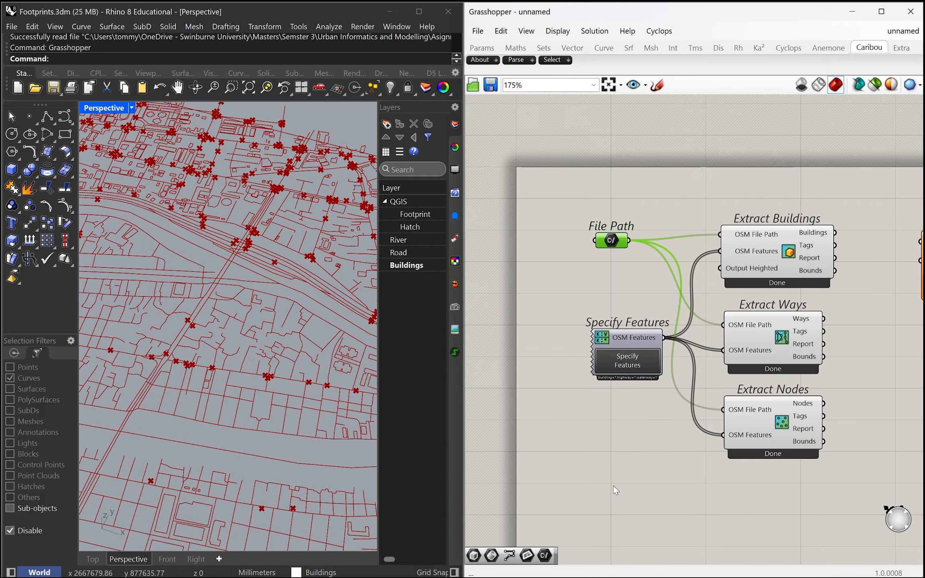
Examine the updated map preview across the canal area and survey the component layout on the canvas
{"action": "scroll", "coordinate": [277, 335], "scroll_direction": "up", "scroll_amount": 3}
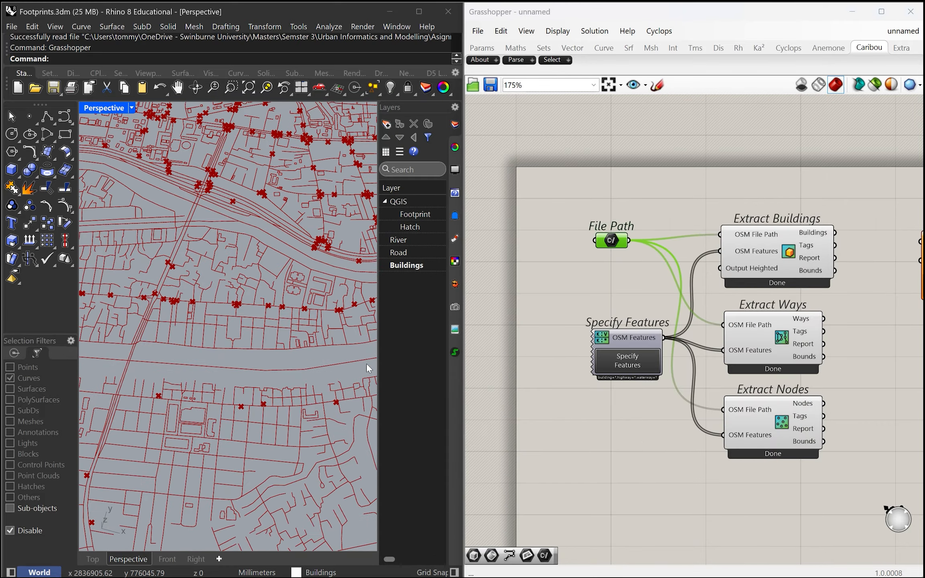
{"action": "scroll", "coordinate": [253, 355], "scroll_direction": "down", "scroll_amount": 5}
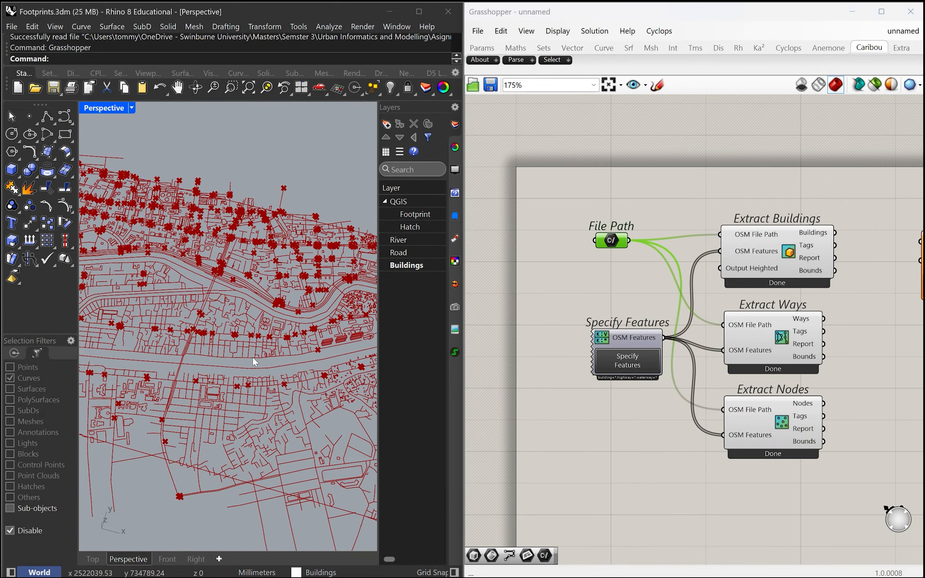
{"action": "mouse_move", "coordinate": [246, 367]}
{"action": "right_mouse_down"}
{"action": "mouse_move", "coordinate": [237, 351]}
{"action": "mouse_move", "coordinate": [248, 358]}
{"action": "right_mouse_up"}
{"action": "right_click_drag", "start_coordinate": [193, 355], "coordinate": [229, 311]}
{"action": "right_click_drag", "start_coordinate": [594, 392], "coordinate": [561, 419]}
{"action": "scroll", "coordinate": [593, 416], "scroll_direction": "down", "scroll_amount": 3}
{"action": "scroll", "coordinate": [672, 350], "scroll_direction": "up", "scroll_amount": 3}
{"action": "scroll", "coordinate": [586, 307], "scroll_direction": "down", "scroll_amount": 3}
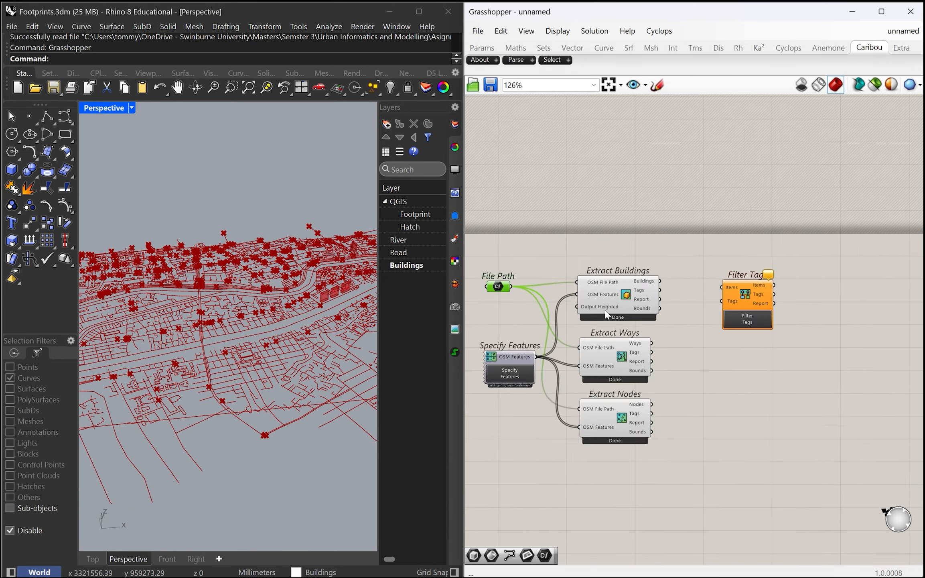
Bake the Extract Buildings output to the Buildings layer
{"action": "scroll", "coordinate": [594, 279], "scroll_direction": "up", "scroll_amount": 3}
{"action": "left_click", "coordinate": [647, 287]}
{"action": "mouse_move", "coordinate": [264, 266]}
{"action": "right_mouse_down"}
{"action": "mouse_move", "coordinate": [267, 236]}
{"action": "mouse_move", "coordinate": [242, 302]}
{"action": "mouse_move", "coordinate": [262, 288]}
{"action": "mouse_move", "coordinate": [273, 253]}
{"action": "mouse_move", "coordinate": [277, 273]}
{"action": "right_mouse_up"}
{"action": "scroll", "coordinate": [242, 301], "scroll_direction": "down", "scroll_amount": 3}
{"action": "scroll", "coordinate": [242, 304], "scroll_direction": "up", "scroll_amount": 3}
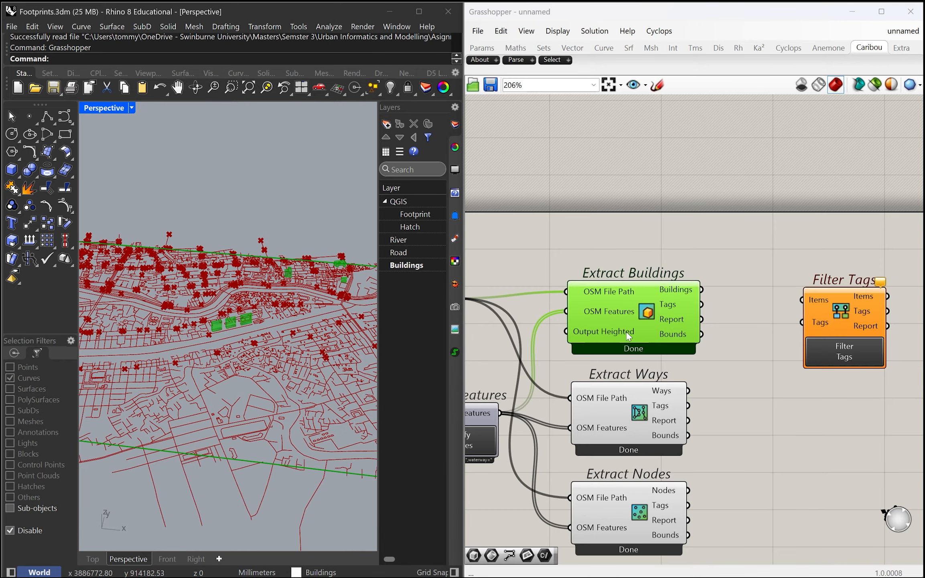
{"action": "left_click_drag", "start_coordinate": [632, 288], "coordinate": [627, 275]}
{"action": "right_click", "coordinate": [637, 277]}
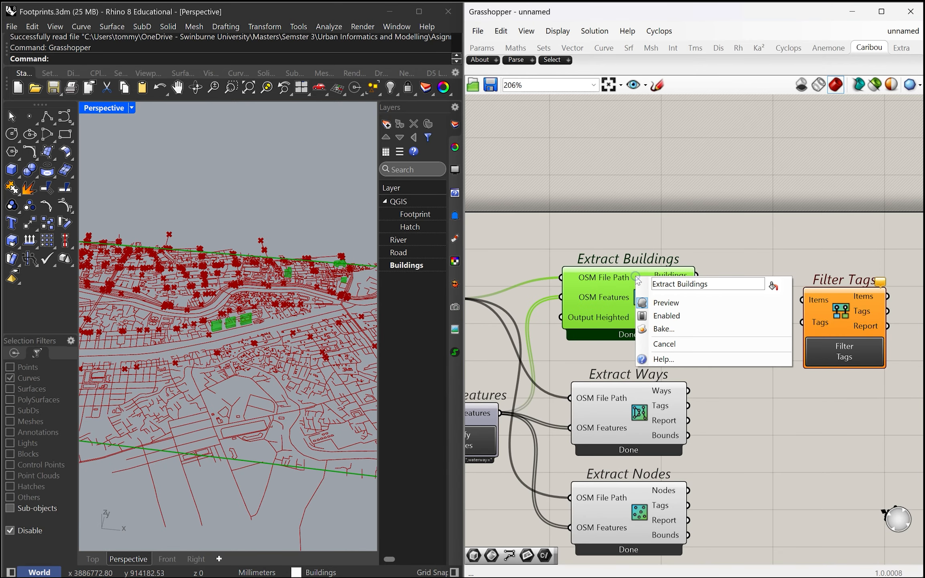
{"action": "left_click", "coordinate": [682, 330]}
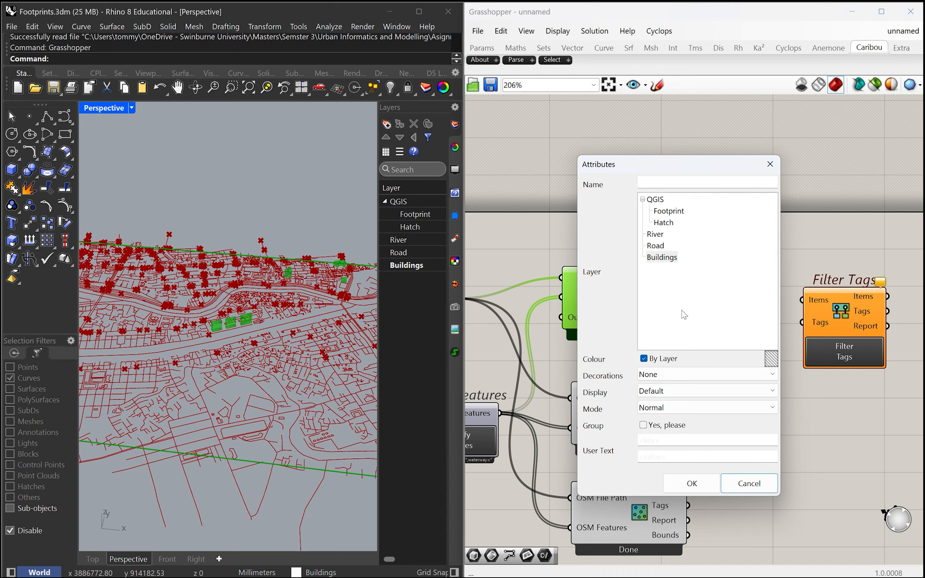
{"action": "left_click", "coordinate": [662, 258]}
{"action": "left_click", "coordinate": [692, 482]}
Inspect one of the baked buildings in the Perspective viewport and undo the bake
{"action": "right_click_drag", "start_coordinate": [273, 329], "coordinate": [271, 309]}
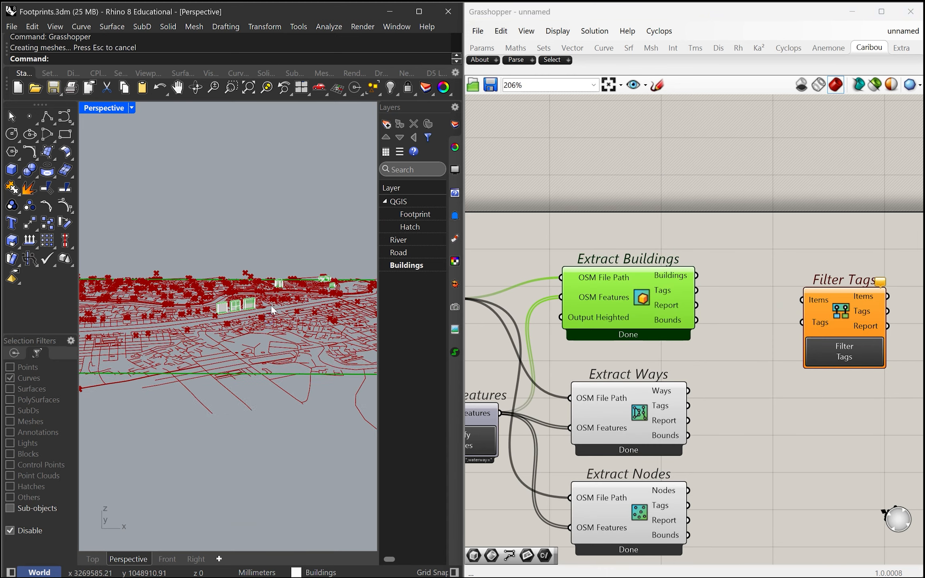
{"action": "scroll", "coordinate": [272, 310], "scroll_direction": "up", "scroll_amount": 5}
{"action": "left_click", "coordinate": [237, 321]}
{"action": "right_click_drag", "start_coordinate": [597, 246], "coordinate": [675, 239]}
{"action": "scroll", "coordinate": [675, 239], "scroll_direction": "down", "scroll_amount": 2}
{"action": "right_click_drag", "start_coordinate": [768, 272], "coordinate": [688, 331]}
{"action": "scroll", "coordinate": [688, 331], "scroll_direction": "up", "scroll_amount": 2}
{"action": "right_click_drag", "start_coordinate": [755, 347], "coordinate": [691, 323]}
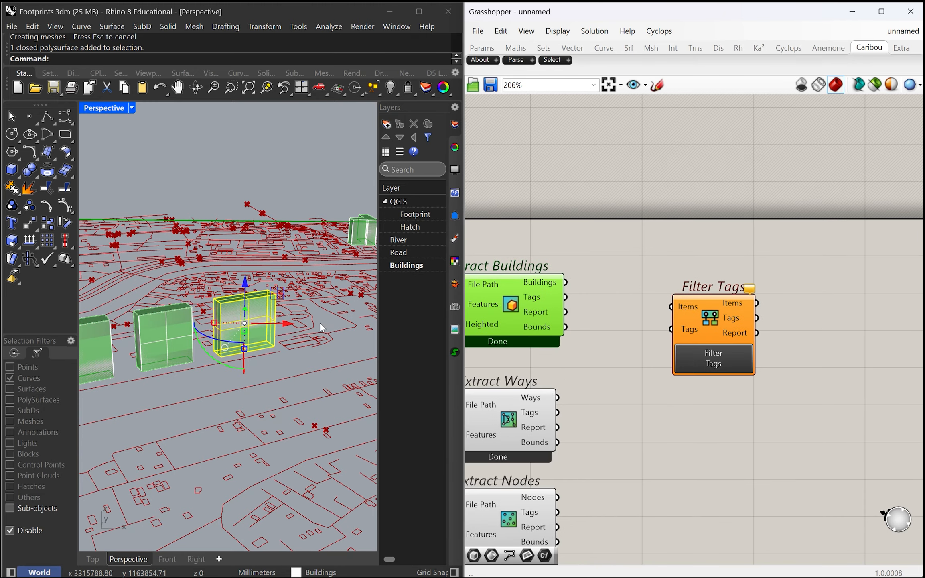
{"action": "key", "text": "ctrl+z"}
Connect the Buildings and Tags outputs of Extract Buildings to the Items and Tags inputs of Filter Tags
{"action": "left_click_drag", "start_coordinate": [705, 322], "coordinate": [674, 288]}
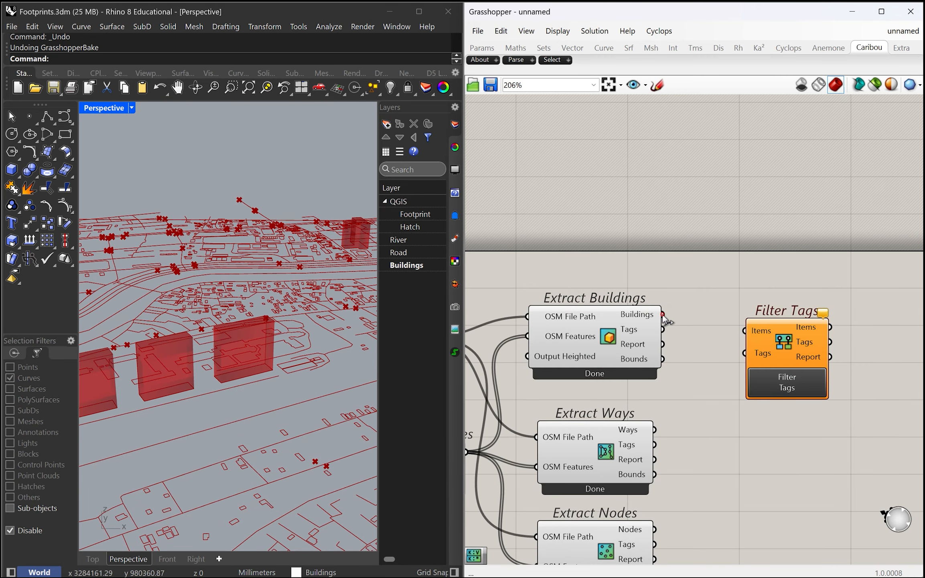
{"action": "left_click_drag", "start_coordinate": [663, 315], "coordinate": [744, 330]}
{"action": "left_click_drag", "start_coordinate": [663, 329], "coordinate": [745, 354]}
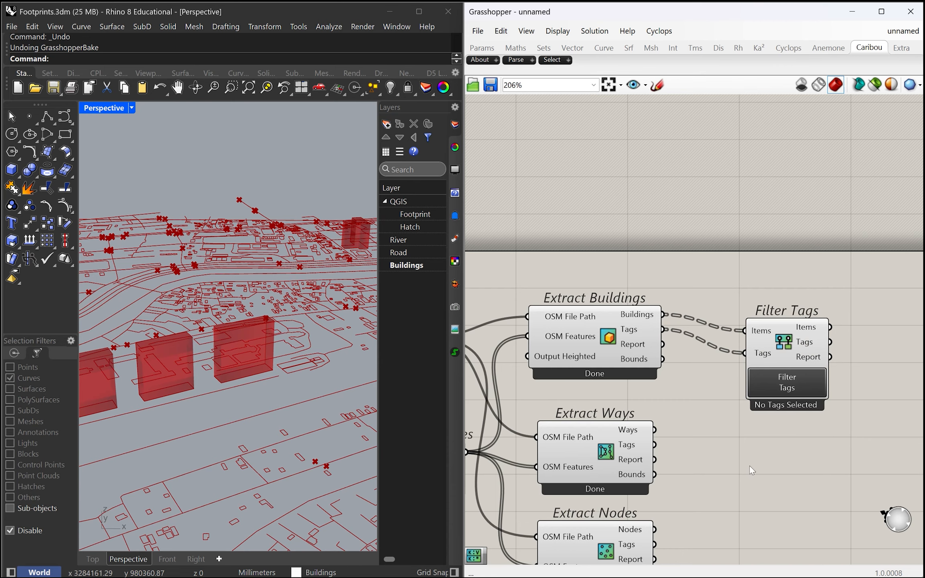
Set Filter Tags to keep Height values 36 and 50 and update the selection
{"action": "left_click", "coordinate": [793, 383]}
{"action": "left_click_drag", "start_coordinate": [885, 240], "coordinate": [286, 116]}
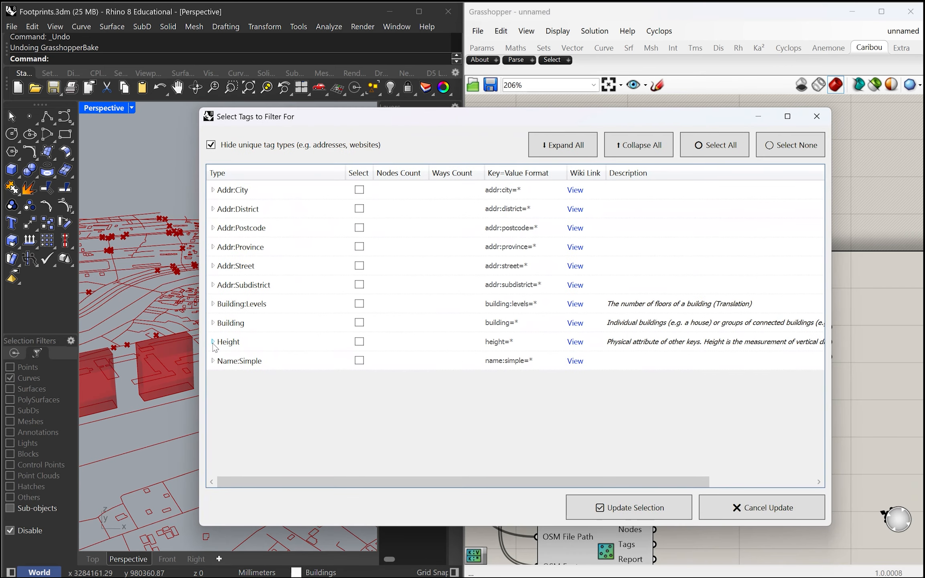
{"action": "left_click", "coordinate": [213, 342]}
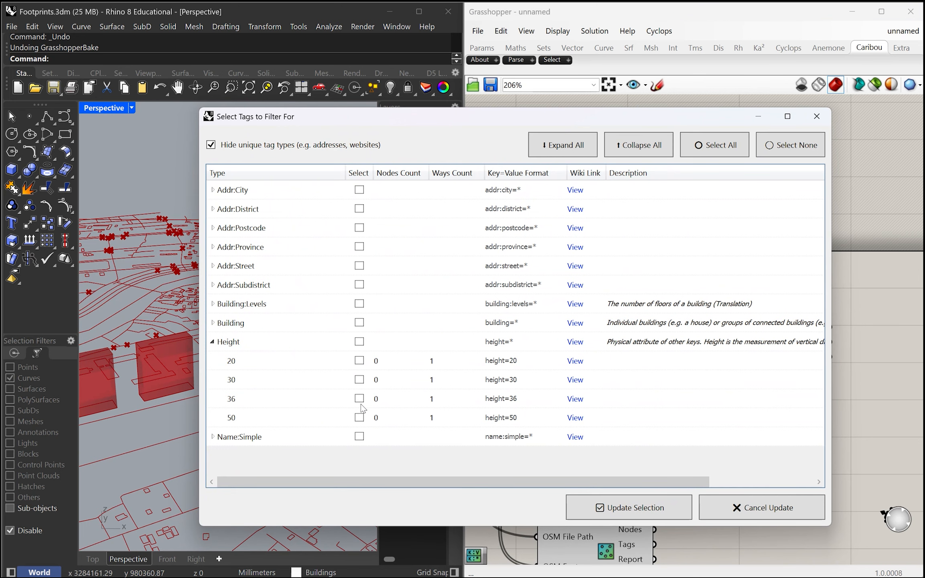
{"action": "left_click", "coordinate": [638, 513]}
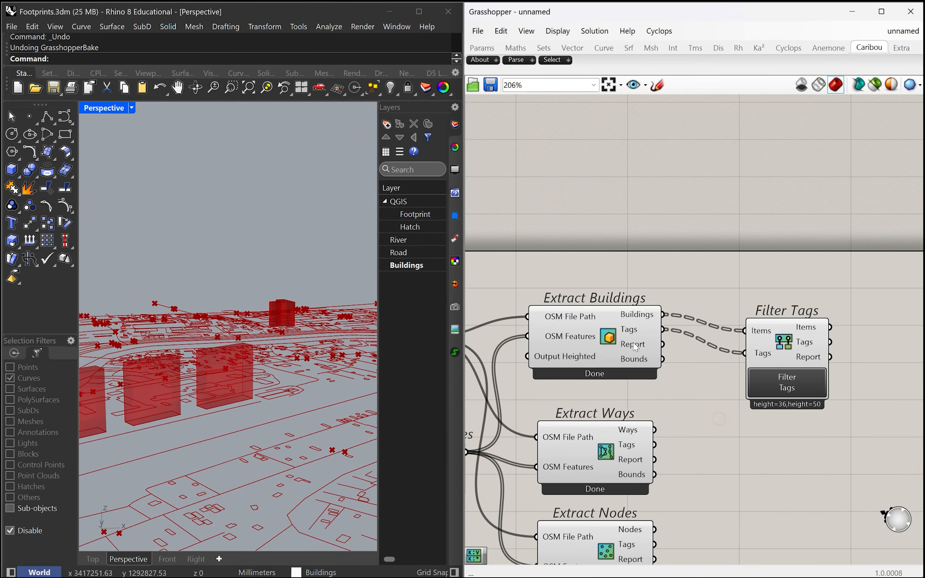
Hide the Extract Buildings preview and examine the filtered buildings in the Perspective viewport
{"action": "left_click", "coordinate": [581, 334]}
{"action": "middle_click", "coordinate": [579, 335]}
{"action": "left_click", "coordinate": [624, 290]}
{"action": "right_click_drag", "start_coordinate": [321, 280], "coordinate": [253, 369]}
{"action": "left_click", "coordinate": [724, 449]}
{"action": "scroll", "coordinate": [754, 467], "scroll_direction": "down", "scroll_amount": 2}
{"action": "right_click_drag", "start_coordinate": [749, 473], "coordinate": [751, 417]}
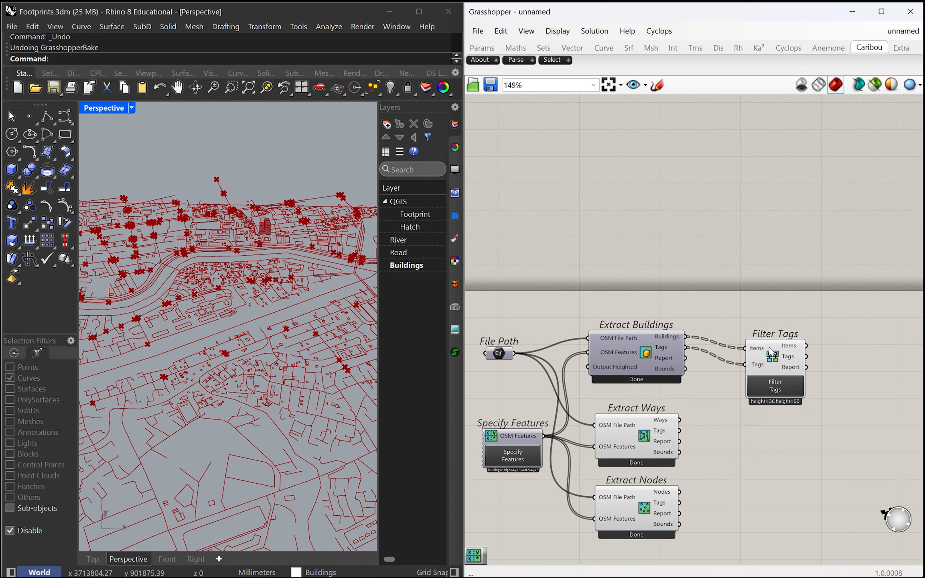
Disconnect the Items and Tags inputs of Filter Tags from Extract Buildings
{"action": "scroll", "coordinate": [771, 353], "scroll_direction": "up", "scroll_amount": 2}
{"action": "left_click", "coordinate": [770, 363]}
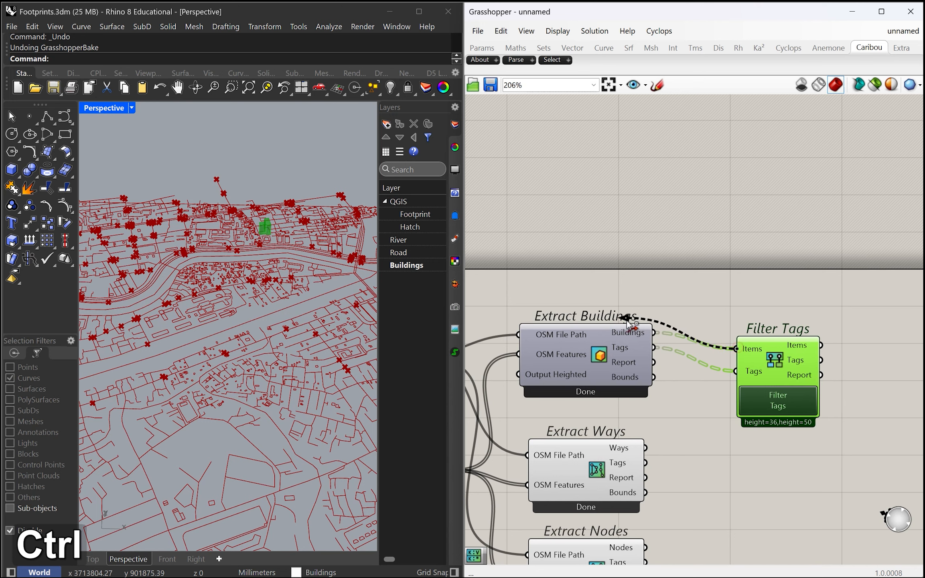
{"action": "left_click_drag", "start_coordinate": [657, 352], "coordinate": [654, 348], "text": "ctrl"}
{"action": "scroll", "coordinate": [717, 428], "scroll_direction": "down", "scroll_amount": 2}
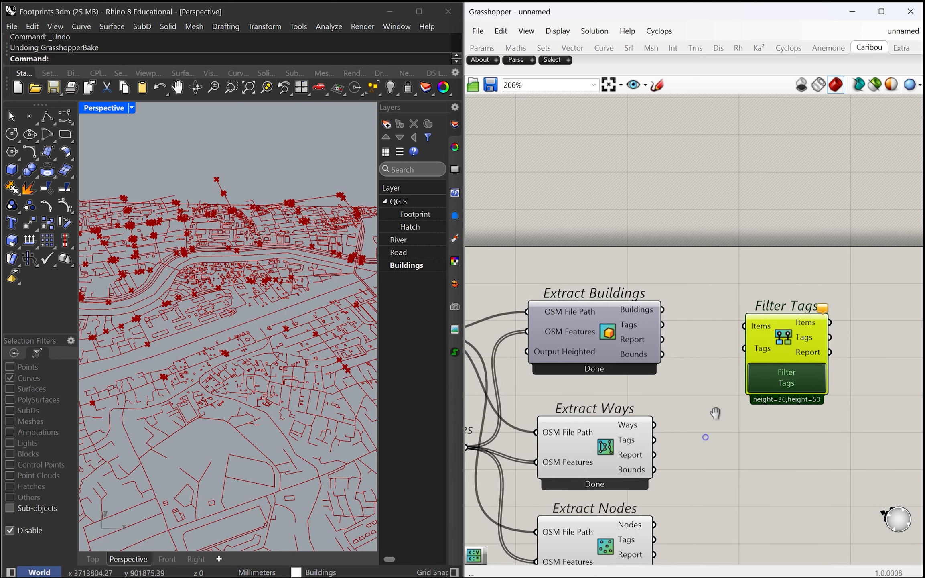
Turn the Extract Buildings preview back on and examine the full set of buildings in the Perspective viewport
{"action": "left_click", "coordinate": [655, 373]}
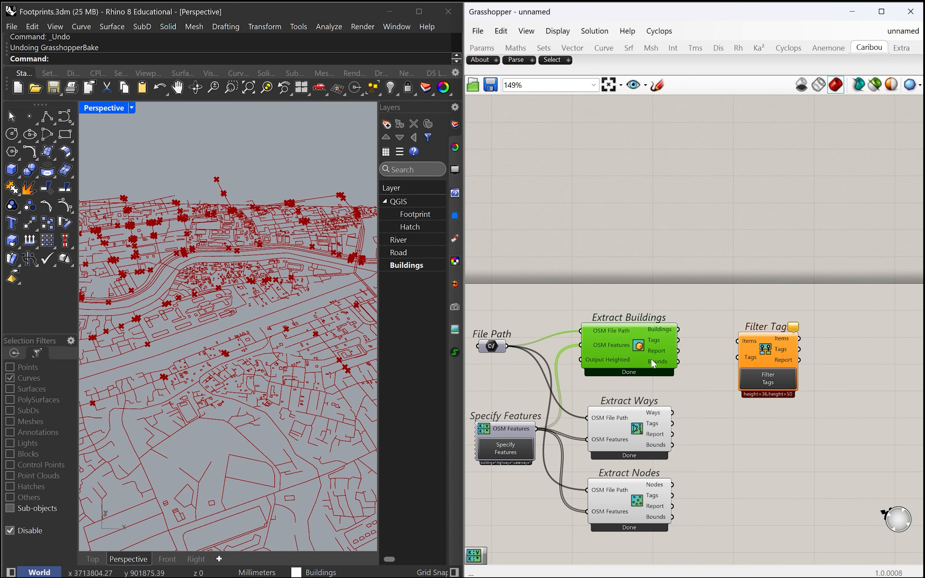
{"action": "middle_click", "coordinate": [629, 353]}
{"action": "left_click", "coordinate": [650, 331]}
{"action": "scroll", "coordinate": [599, 301], "scroll_direction": "down", "scroll_amount": 3}
{"action": "right_click_drag", "start_coordinate": [631, 237], "coordinate": [634, 204]}
{"action": "right_click_drag", "start_coordinate": [682, 390], "coordinate": [720, 368]}
{"action": "mouse_move", "coordinate": [317, 388]}
{"action": "right_mouse_down"}
{"action": "mouse_move", "coordinate": [295, 369]}
{"action": "mouse_move", "coordinate": [315, 368]}
{"action": "right_mouse_up"}
{"action": "scroll", "coordinate": [658, 348], "scroll_direction": "up", "scroll_amount": 4}
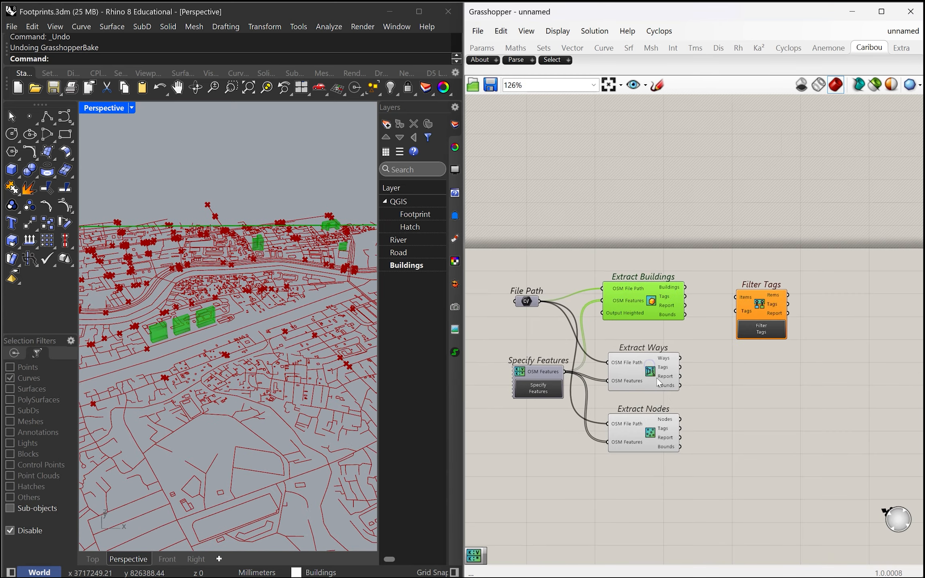
{"action": "right_click_drag", "start_coordinate": [378, 379], "coordinate": [312, 371]}
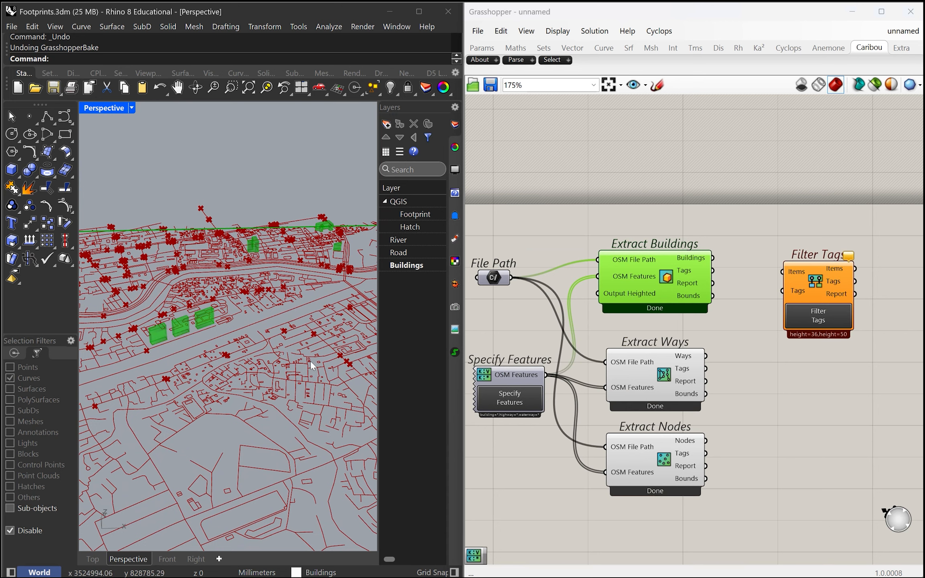
Shift Specify Features and File Path farther from the extract components, lining them up one above the other
{"action": "right_click_drag", "start_coordinate": [756, 399], "coordinate": [768, 348]}
{"action": "left_click_drag", "start_coordinate": [512, 326], "coordinate": [478, 325]}
{"action": "right_click_drag", "start_coordinate": [527, 366], "coordinate": [609, 373]}
{"action": "left_click_drag", "start_coordinate": [567, 327], "coordinate": [535, 329]}
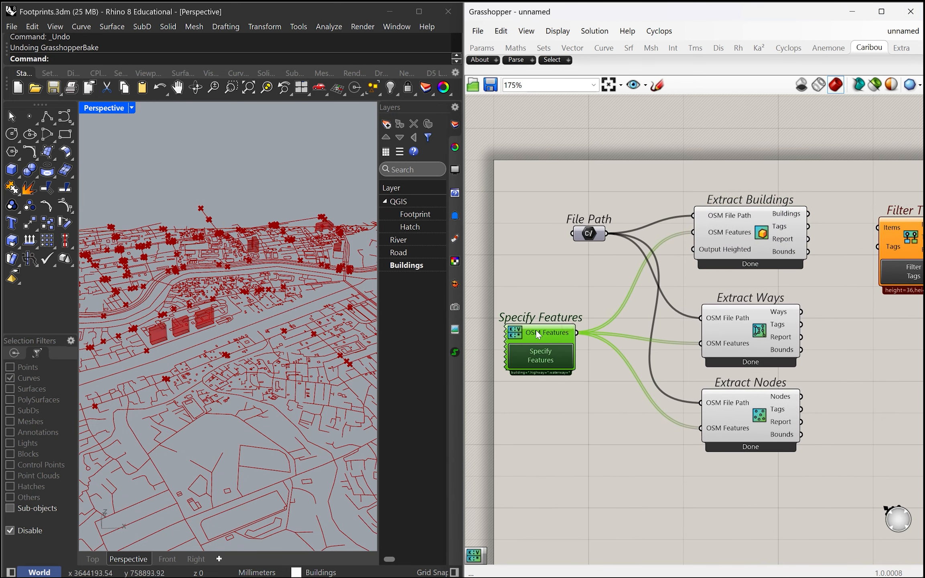
{"action": "left_click_drag", "start_coordinate": [588, 232], "coordinate": [534, 229]}
{"action": "right_click_drag", "start_coordinate": [587, 328], "coordinate": [522, 343]}
{"action": "scroll", "coordinate": [548, 405], "scroll_direction": "down", "scroll_amount": 2}
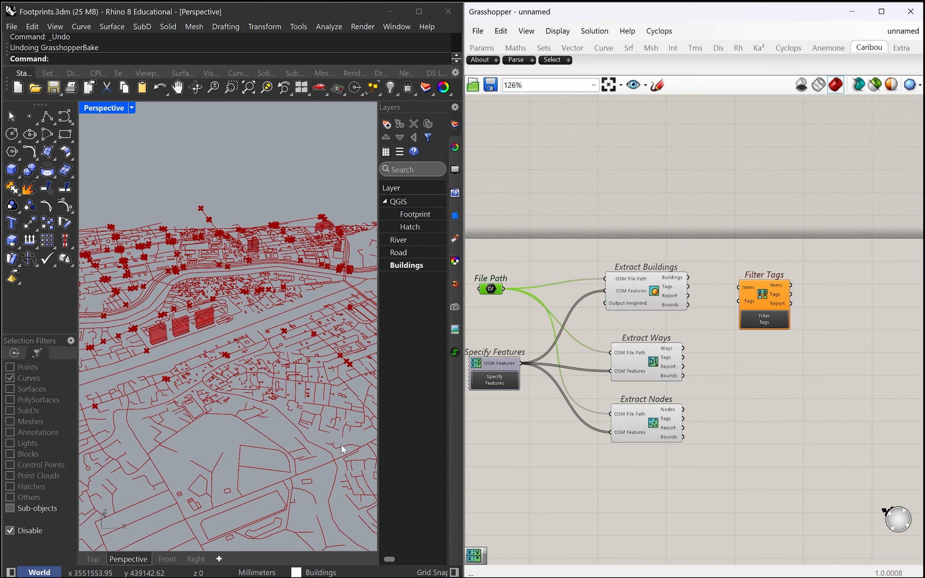
Delete the Extract Nodes component from the canvas
{"action": "scroll", "coordinate": [652, 460], "scroll_direction": "up", "scroll_amount": 3}
{"action": "left_click", "coordinate": [646, 498]}
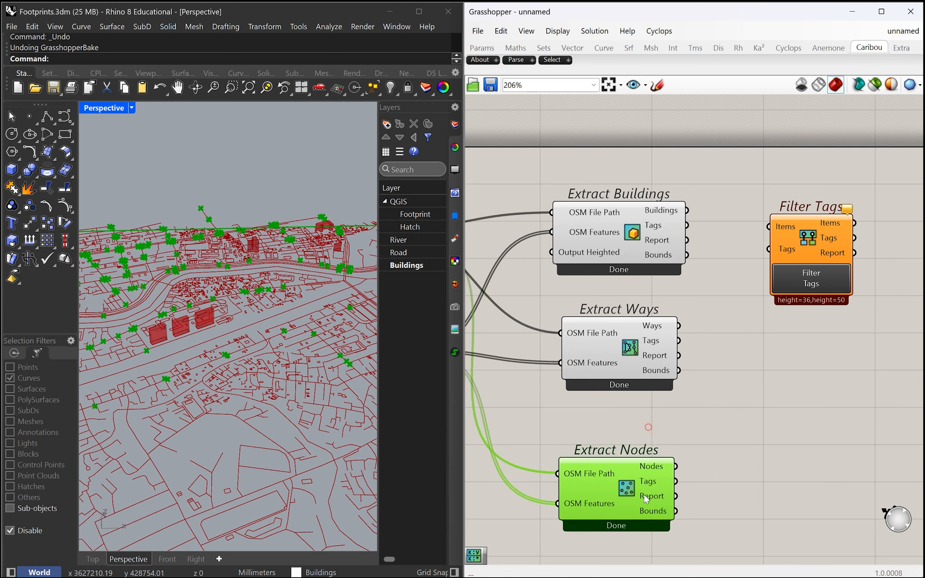
{"action": "scroll", "coordinate": [646, 498], "scroll_direction": "down", "scroll_amount": 2}
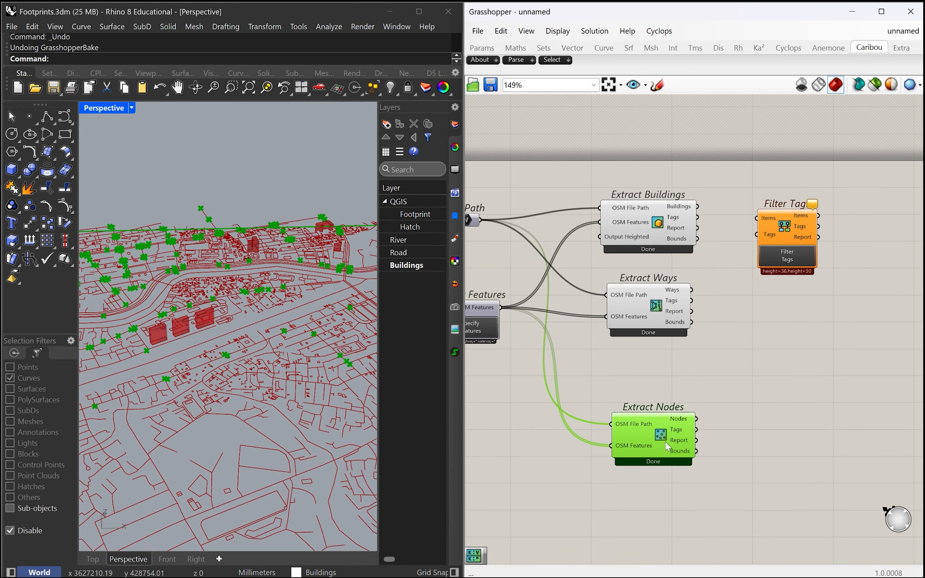
{"action": "key", "text": "Delete"}
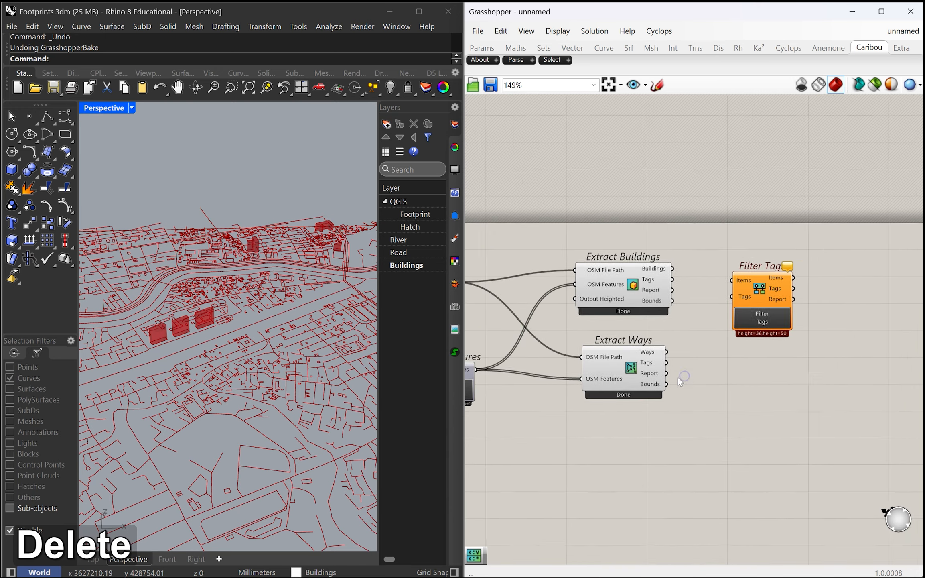
Move the Filter Tags component down beside Extract Ways
{"action": "left_click", "coordinate": [773, 298]}
{"action": "scroll", "coordinate": [660, 362], "scroll_direction": "up", "scroll_amount": 3}
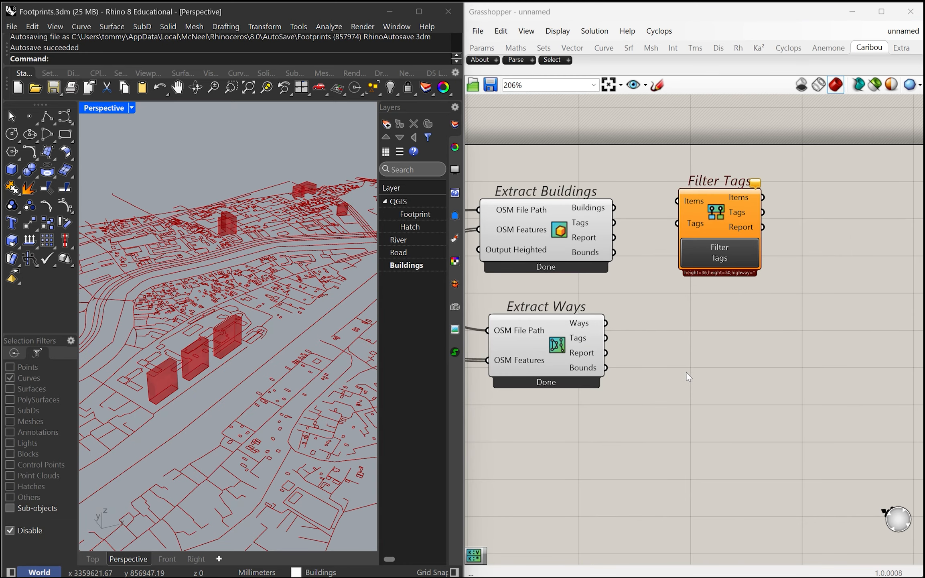
{"action": "scroll", "coordinate": [687, 373], "scroll_direction": "down", "scroll_amount": 2}
{"action": "scroll", "coordinate": [686, 371], "scroll_direction": "up", "scroll_amount": 2}
{"action": "left_click", "coordinate": [701, 371]}
{"action": "left_click_drag", "start_coordinate": [709, 273], "coordinate": [709, 404]}
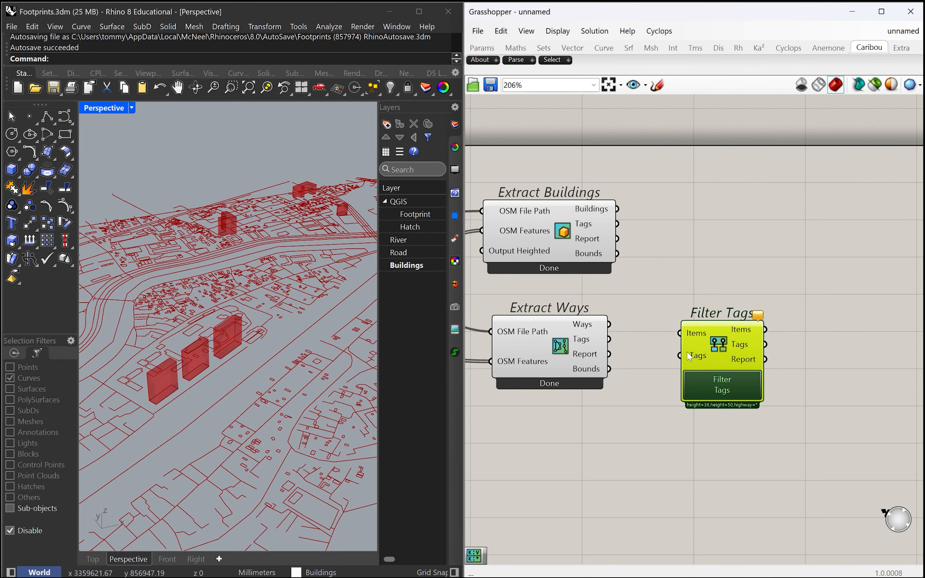
Review the tag list of Filter Tags and update the selection with Highway selected
{"action": "left_click", "coordinate": [719, 386]}
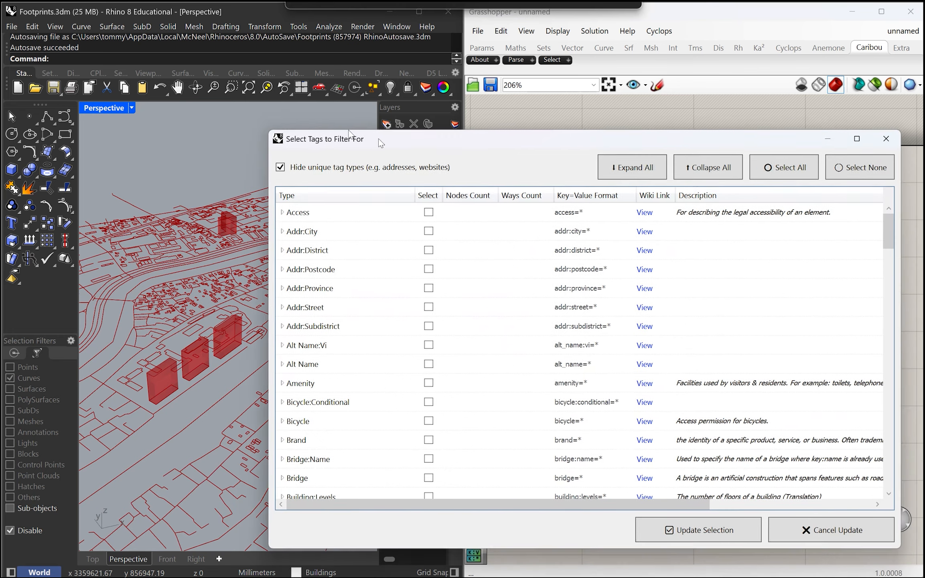
{"action": "scroll", "coordinate": [313, 307], "scroll_direction": "down", "scroll_amount": 6}
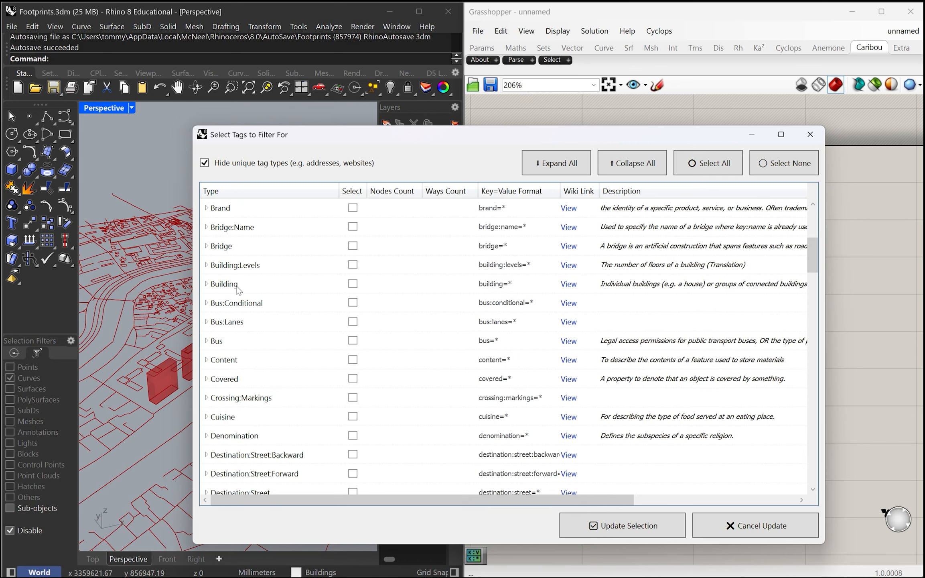
{"action": "scroll", "coordinate": [238, 338], "scroll_direction": "down", "scroll_amount": 3}
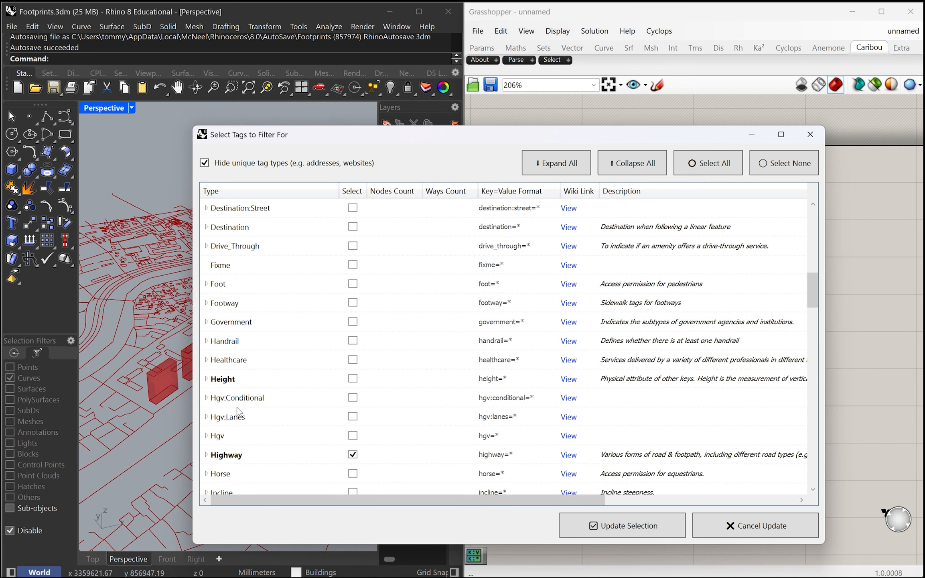
{"action": "left_click", "coordinate": [287, 459]}
{"action": "scroll", "coordinate": [279, 456], "scroll_direction": "down", "scroll_amount": 3}
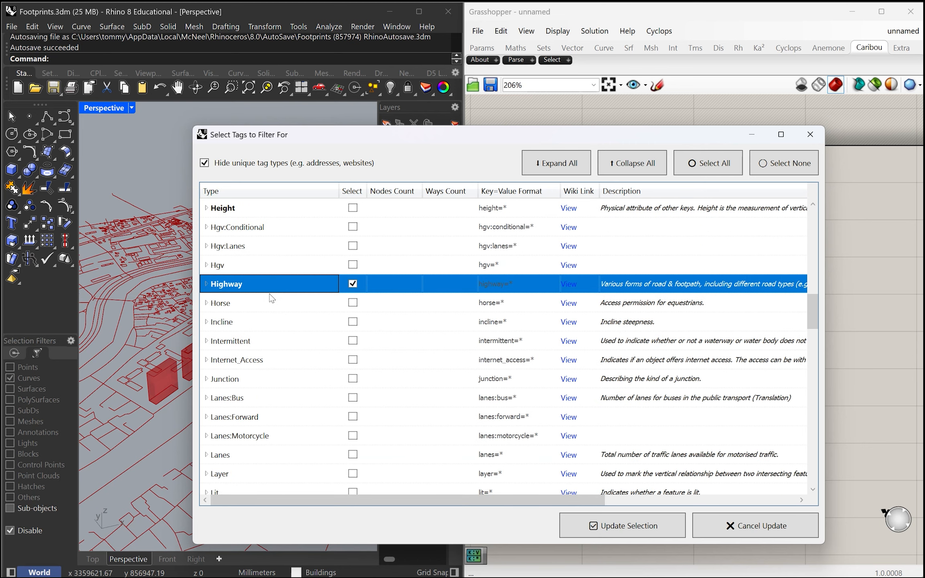
{"action": "left_click", "coordinate": [353, 284]}
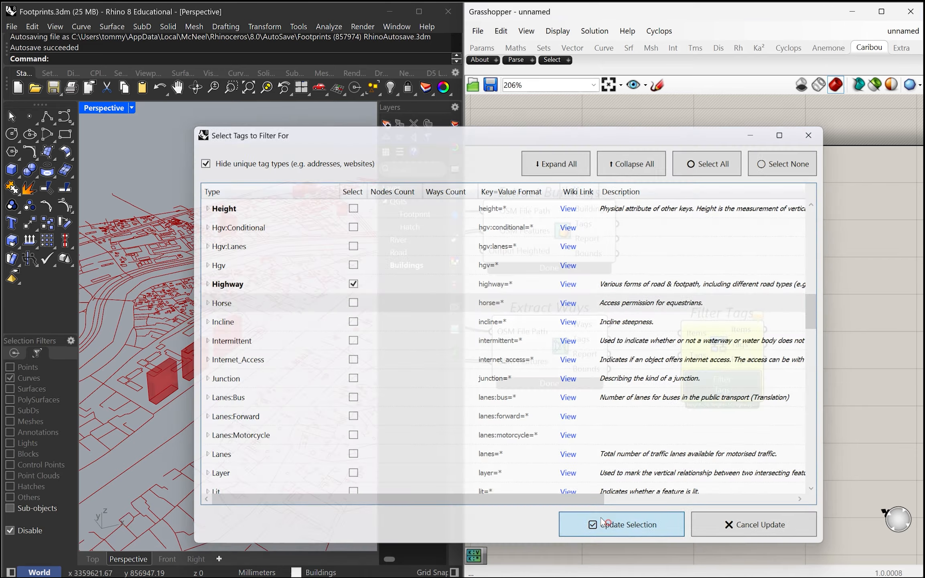
{"action": "left_click", "coordinate": [564, 524]}
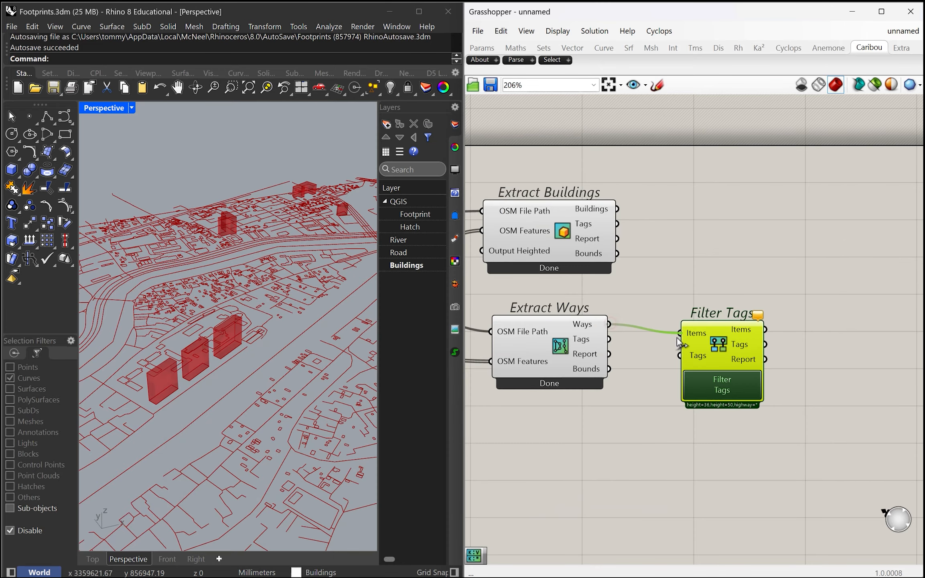
Connect the Tags output of Extract Ways to Filter Tags and turn off the preview of Extract Ways
{"action": "left_click_drag", "start_coordinate": [676, 352], "coordinate": [679, 354]}
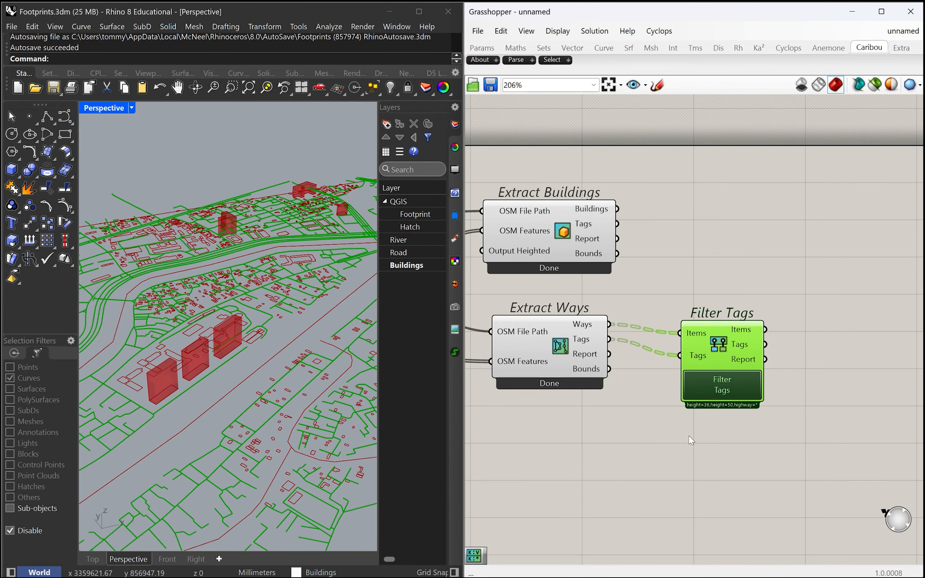
{"action": "right_click_drag", "start_coordinate": [568, 483], "coordinate": [571, 479]}
{"action": "left_click", "coordinate": [533, 348]}
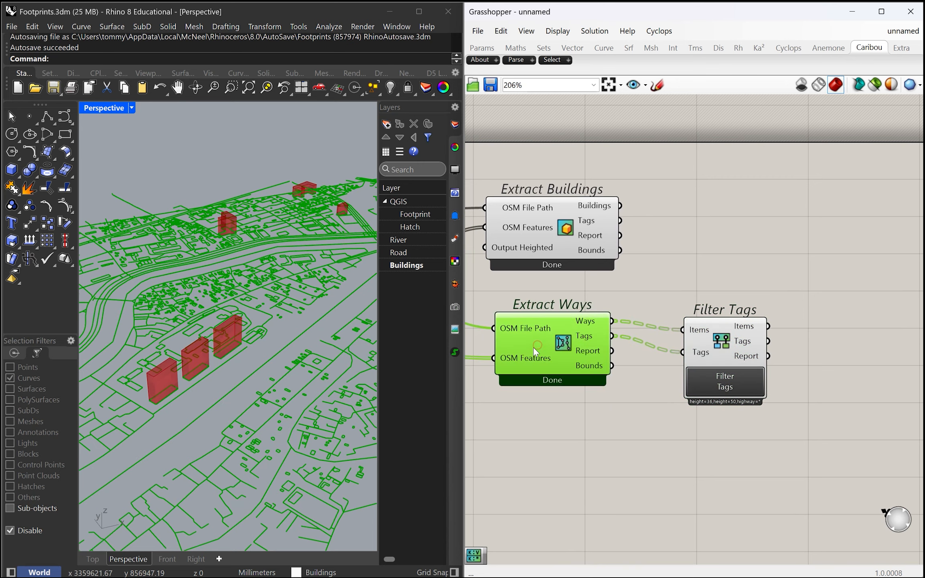
{"action": "middle_click", "coordinate": [533, 347]}
{"action": "left_click", "coordinate": [575, 305]}
{"action": "mouse_move", "coordinate": [268, 381]}
{"action": "right_mouse_down"}
{"action": "mouse_move", "coordinate": [226, 377]}
{"action": "mouse_move", "coordinate": [272, 395]}
{"action": "right_mouse_up"}
{"action": "scroll", "coordinate": [226, 377], "scroll_direction": "down", "scroll_amount": 6}
Duplicate Filter Tags below the original and update the copy's tag selection to Waterway instead of Highway
{"action": "left_click_drag", "start_coordinate": [720, 348], "coordinate": [733, 467]}
{"action": "right_click_drag", "start_coordinate": [637, 486], "coordinate": [603, 427]}
{"action": "left_click", "coordinate": [725, 472]}
{"action": "left_click_drag", "start_coordinate": [792, 315], "coordinate": [271, 109]}
{"action": "left_click_drag", "start_coordinate": [180, 103], "coordinate": [210, 112]}
{"action": "scroll", "coordinate": [205, 336], "scroll_direction": "down", "scroll_amount": 8}
{"action": "scroll", "coordinate": [209, 340], "scroll_direction": "down", "scroll_amount": 1}
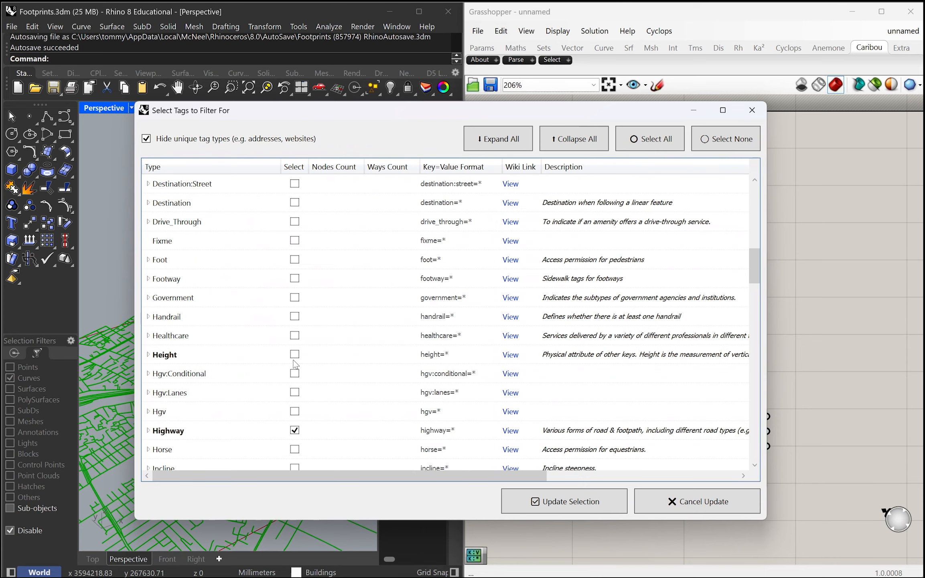
{"action": "scroll", "coordinate": [296, 364], "scroll_direction": "down", "scroll_amount": 2}
{"action": "scroll", "coordinate": [279, 375], "scroll_direction": "down", "scroll_amount": 20}
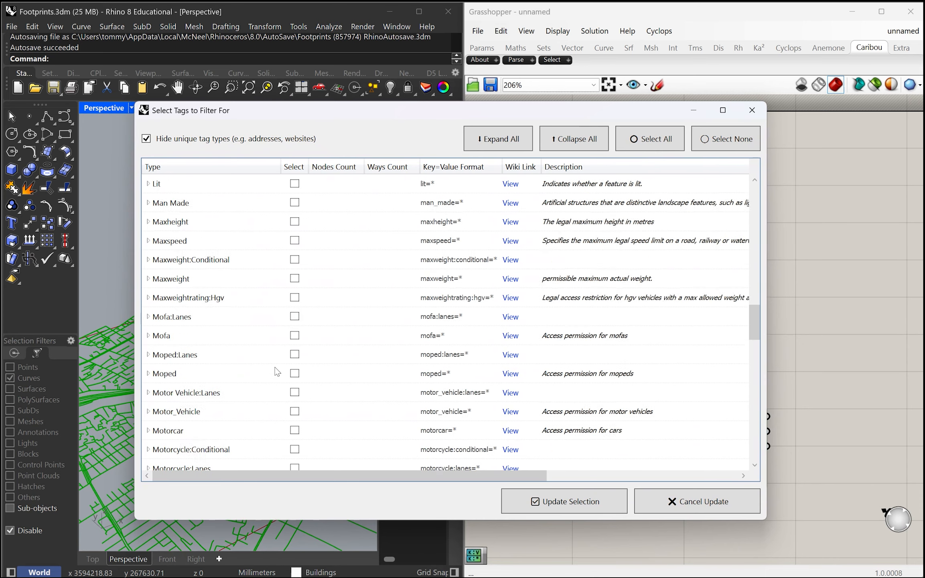
{"action": "scroll", "coordinate": [277, 372], "scroll_direction": "down", "scroll_amount": 4}
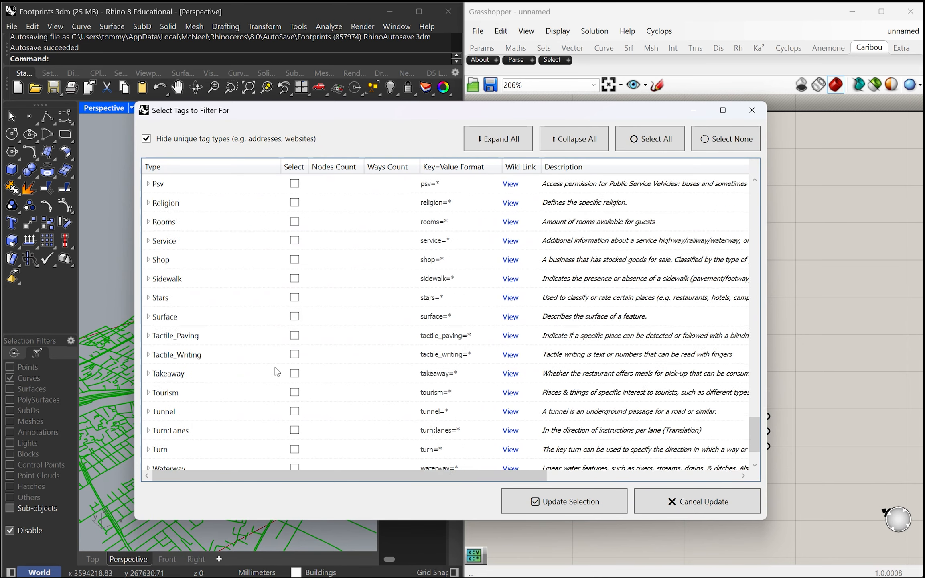
{"action": "left_click", "coordinate": [294, 411]}
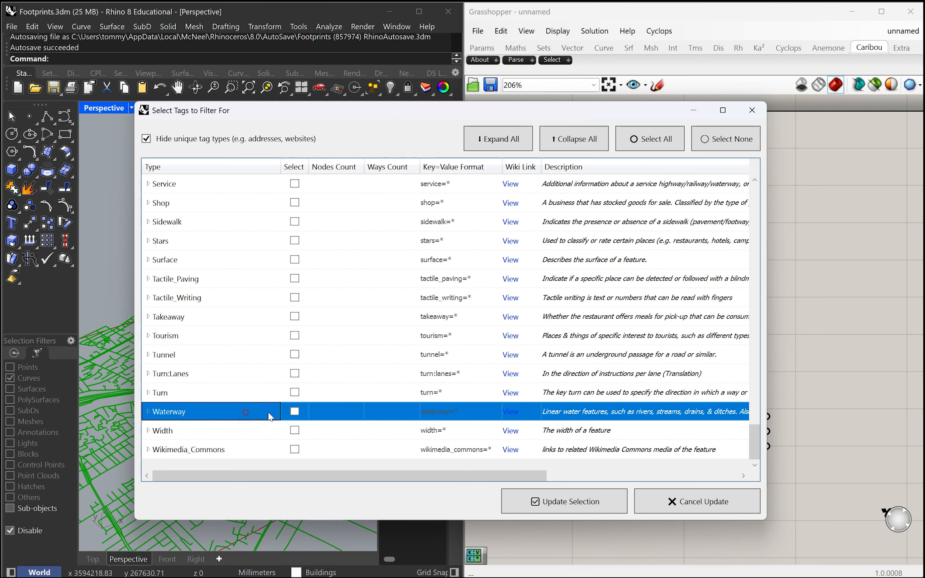
{"action": "left_click", "coordinate": [566, 508]}
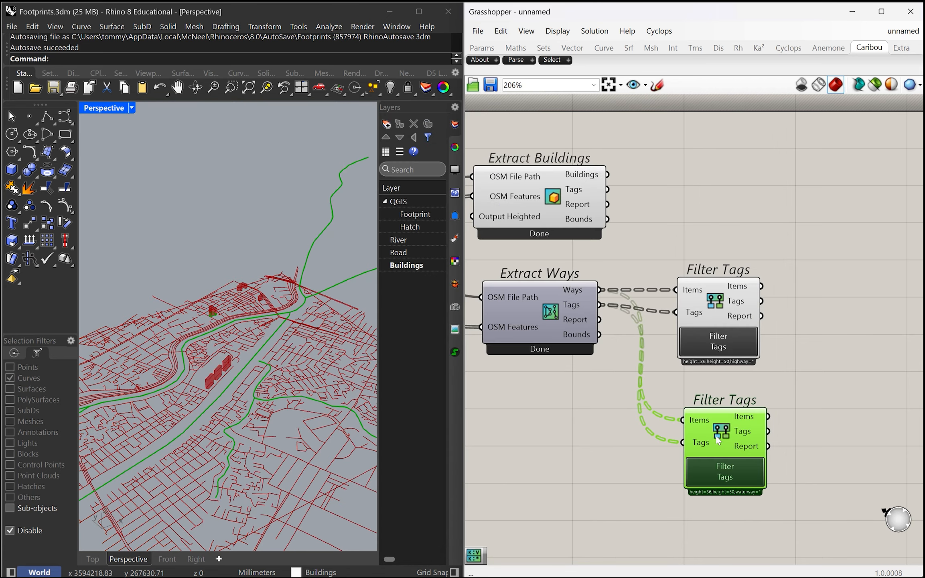
Add an Offset Curve component to the canvas and place it beyond the waterway Filter Tags
{"action": "scroll", "coordinate": [225, 370], "scroll_direction": "down", "scroll_amount": 5}
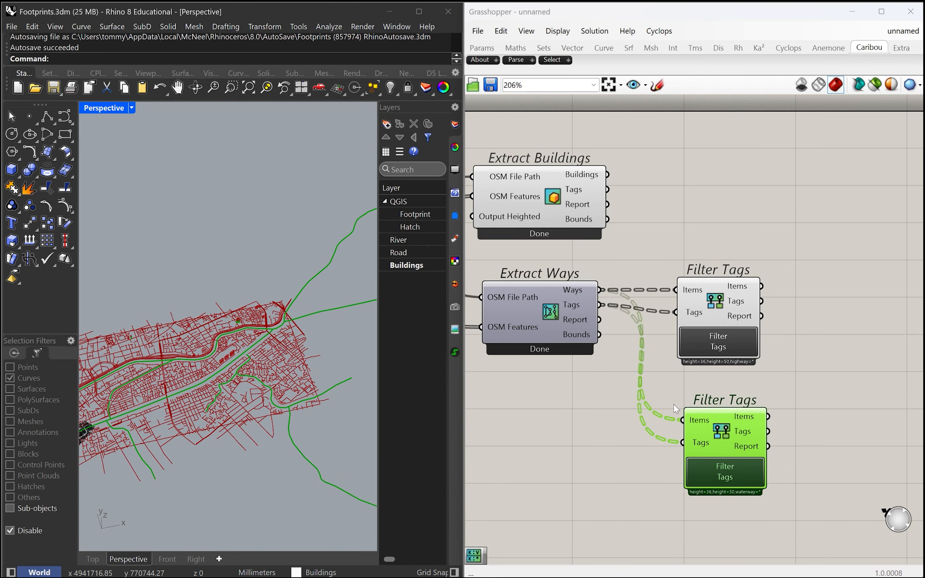
{"action": "right_click_drag", "start_coordinate": [307, 411], "coordinate": [336, 375]}
{"action": "right_click_drag", "start_coordinate": [806, 384], "coordinate": [681, 408]}
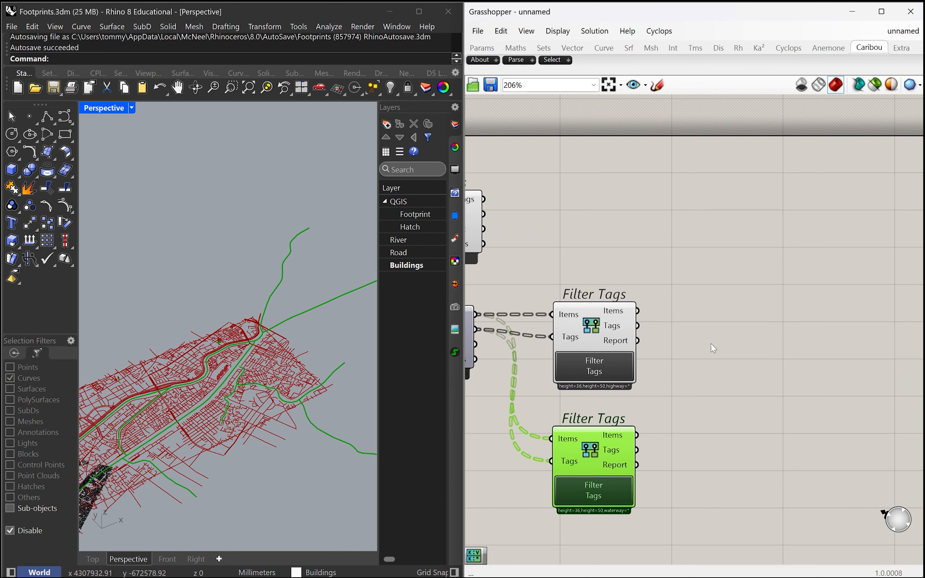
{"action": "double_click", "coordinate": [724, 347]}
{"action": "type", "text": "plo"}
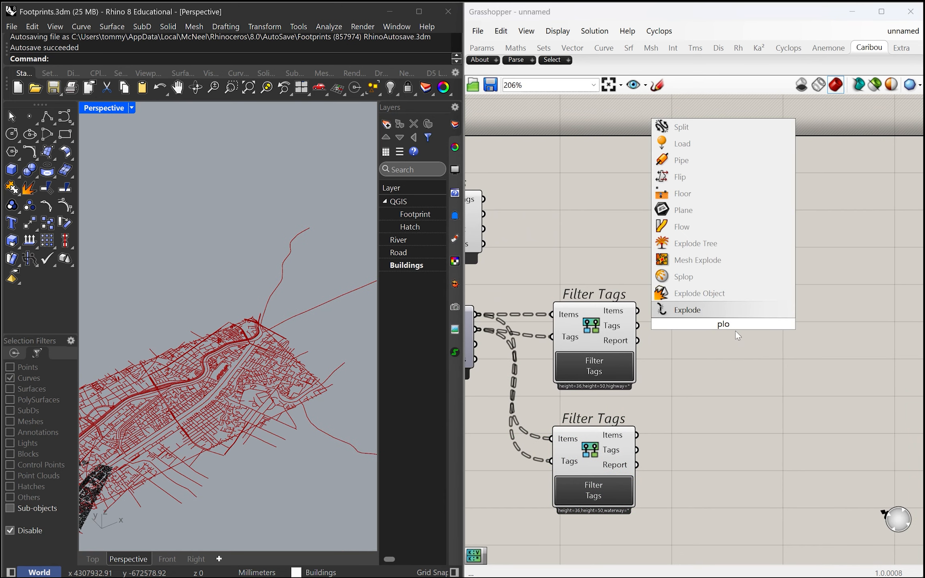
{"action": "key", "text": "BackSpace"}
{"action": "key", "text": "BackSpace"}
{"action": "key", "text": "BackSpace"}
{"action": "type", "text": "of"}
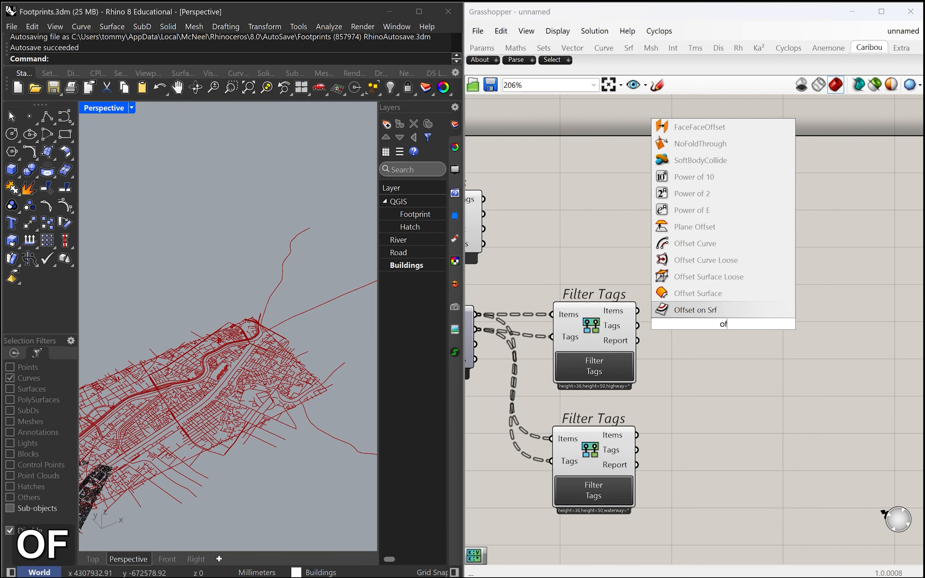
{"action": "left_click", "coordinate": [713, 244]}
{"action": "left_click_drag", "start_coordinate": [704, 331], "coordinate": [699, 481]}
Duplicate Offset Curve to get two stacked components and move the waterway Filter Tags down beside them
{"action": "right_click_drag", "start_coordinate": [764, 409], "coordinate": [661, 346]}
{"action": "left_click_drag", "start_coordinate": [637, 427], "coordinate": [687, 448]}
{"action": "left_click_drag", "start_coordinate": [516, 267], "coordinate": [536, 181]}
{"action": "left_click_drag", "start_coordinate": [671, 426], "coordinate": [646, 409]}
{"action": "left_click_drag", "start_coordinate": [641, 352], "coordinate": [635, 354], "text": "alt"}
{"action": "left_click_drag", "start_coordinate": [639, 420], "coordinate": [637, 325], "text": "alt"}
{"action": "right_click_drag", "start_coordinate": [610, 333], "coordinate": [689, 354]}
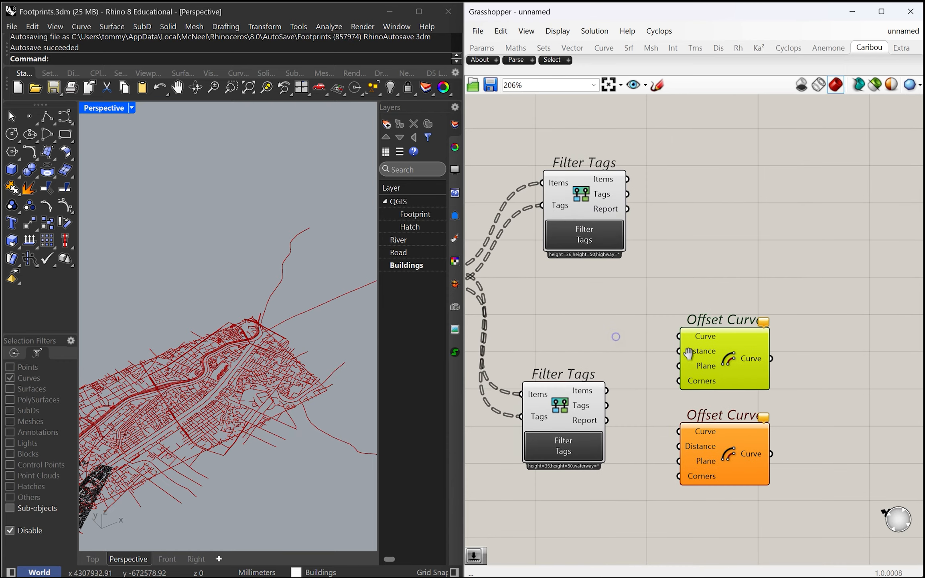
Add an End Points component and place it past the two Offset Curve components
{"action": "scroll", "coordinate": [807, 363], "scroll_direction": "up", "scroll_amount": 1}
{"action": "double_click", "coordinate": [808, 361]}
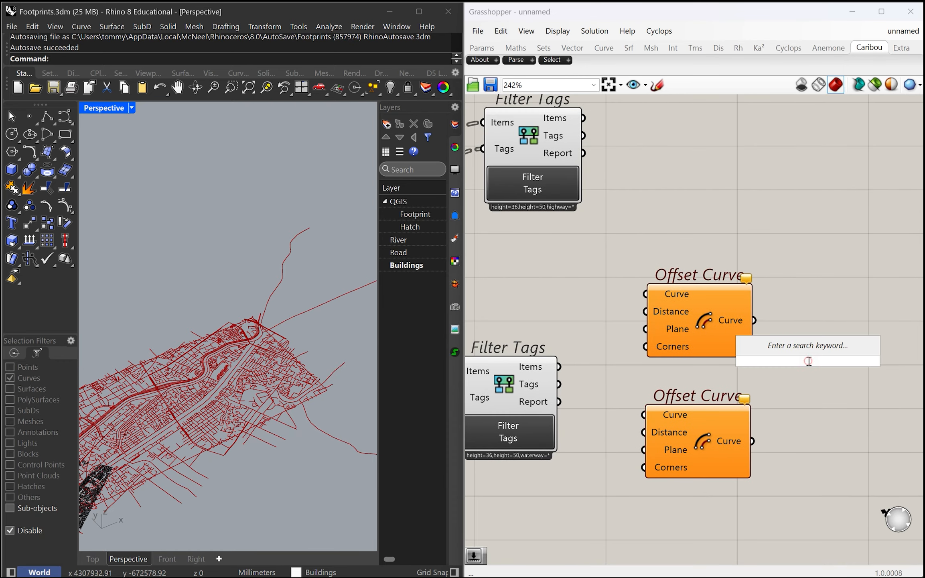
{"action": "type", "text": "end"}
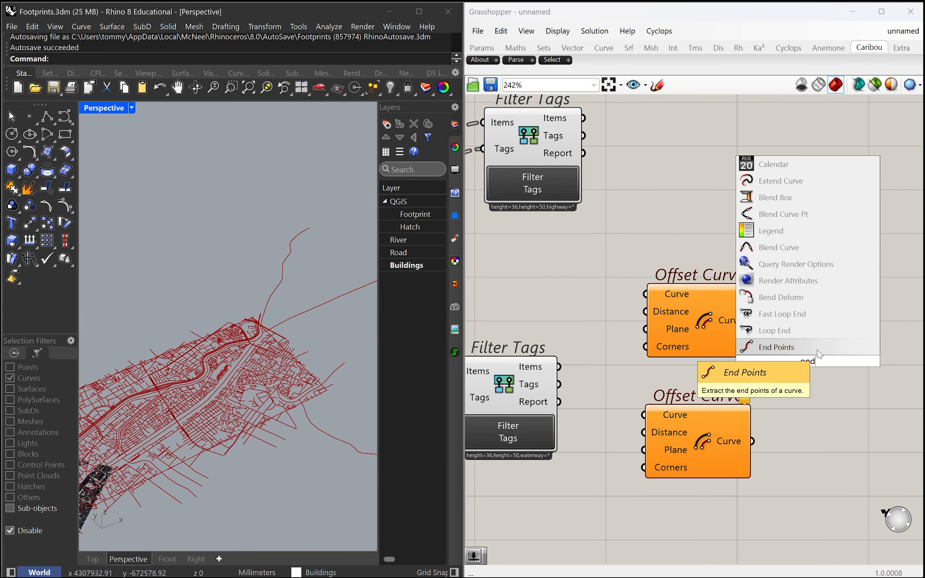
{"action": "left_click", "coordinate": [750, 348]}
{"action": "scroll", "coordinate": [586, 363], "scroll_direction": "down", "scroll_amount": 2}
{"action": "scroll", "coordinate": [748, 359], "scroll_direction": "up", "scroll_amount": 2}
{"action": "left_click_drag", "start_coordinate": [721, 365], "coordinate": [778, 393]}
{"action": "right_click_drag", "start_coordinate": [659, 382], "coordinate": [731, 379]}
Add a Negative component and position it in front of the upper Offset Curve
{"action": "double_click", "coordinate": [622, 378]}
{"action": "type", "text": "ne"}
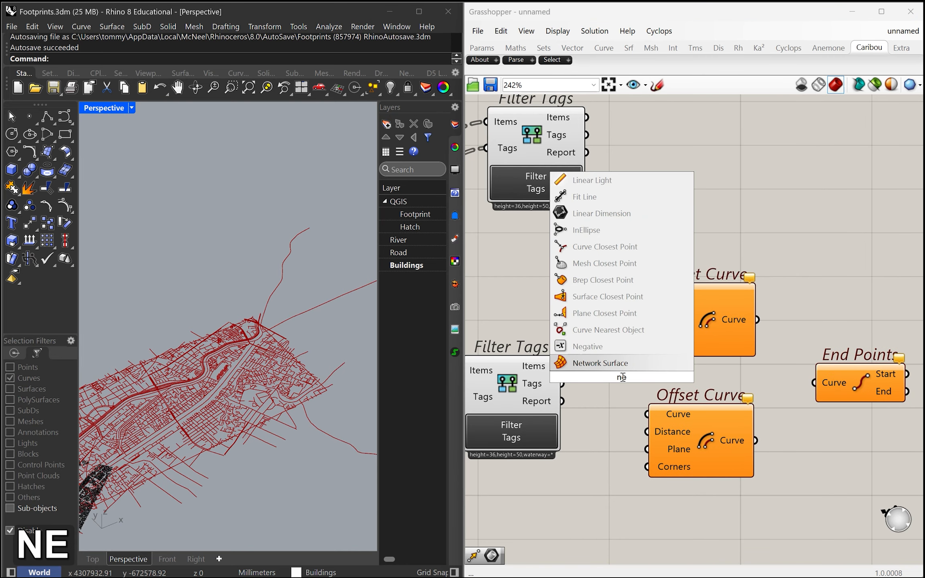
{"action": "left_click", "coordinate": [612, 347]}
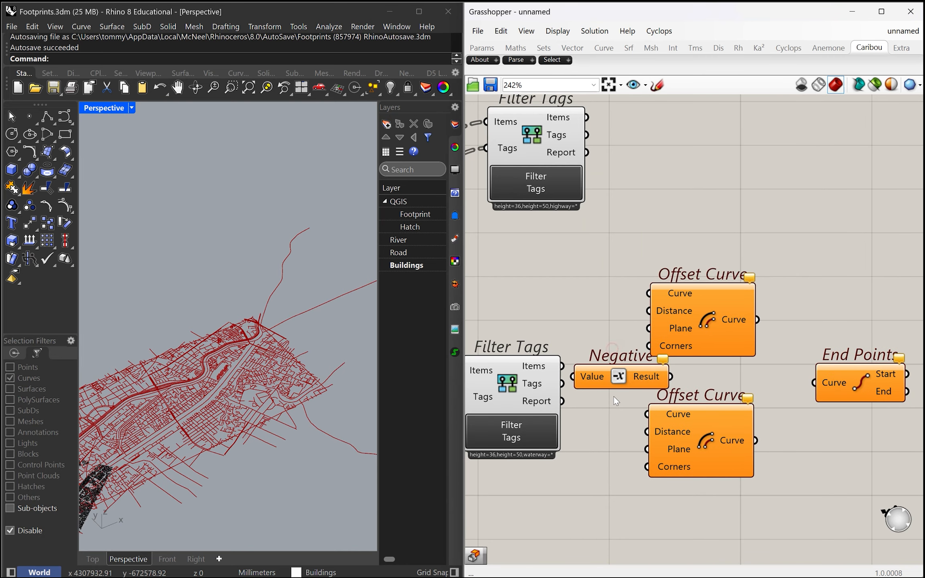
{"action": "left_click_drag", "start_coordinate": [703, 314], "coordinate": [752, 311]}
{"action": "left_click_drag", "start_coordinate": [626, 376], "coordinate": [620, 310]}
{"action": "right_click_drag", "start_coordinate": [632, 445], "coordinate": [667, 356]}
Add a Number Slider with the value 30000 below the waterway Filter Tags and align the lower Offset Curve under the upper one
{"action": "double_click", "coordinate": [627, 452]}
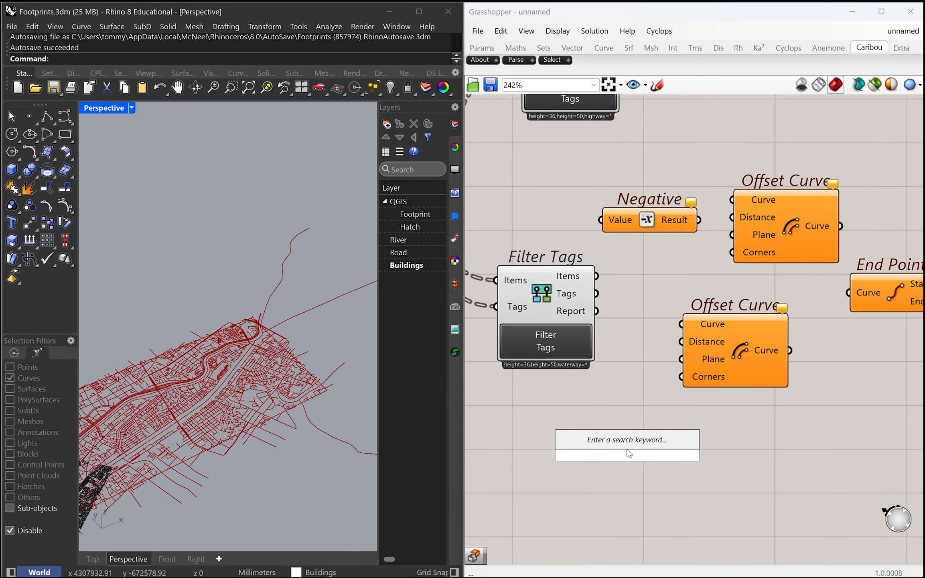
{"action": "type", "text": "30000"}
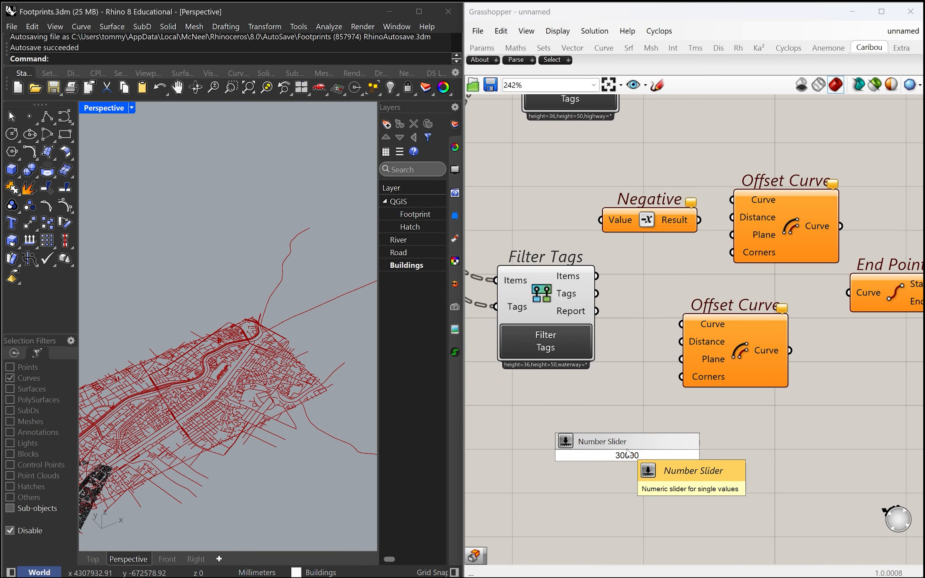
{"action": "key", "text": "Return"}
{"action": "left_click_drag", "start_coordinate": [687, 455], "coordinate": [605, 460]}
{"action": "right_click_drag", "start_coordinate": [666, 411], "coordinate": [665, 449]}
{"action": "left_click_drag", "start_coordinate": [744, 407], "coordinate": [754, 428]}
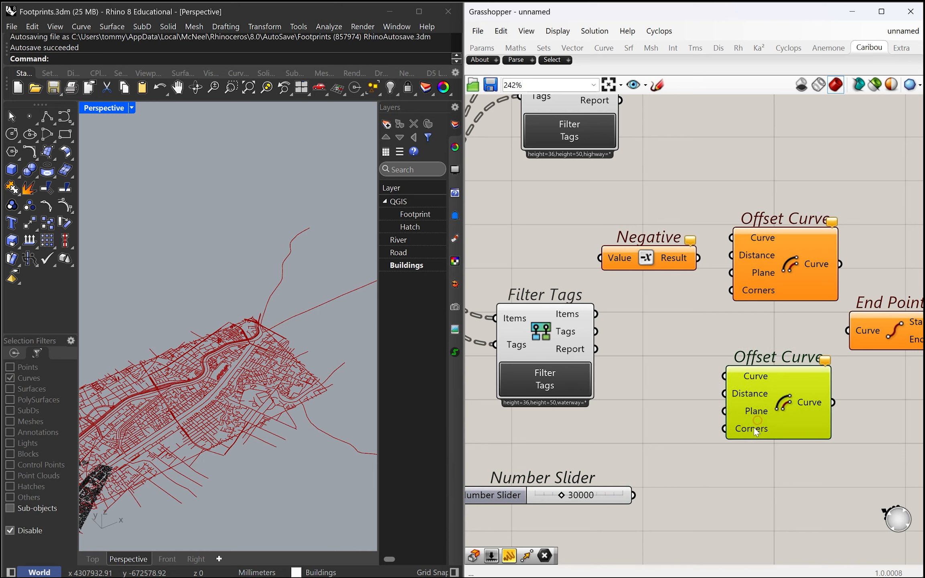
Wire the slider to Negative and the lower Offset Curve's Distance, and the waterway Filter Tags items to that component's Curve input
{"action": "left_click_drag", "start_coordinate": [634, 496], "coordinate": [722, 395]}
{"action": "left_click_drag", "start_coordinate": [634, 495], "coordinate": [590, 260]}
{"action": "left_click", "coordinate": [666, 267]}
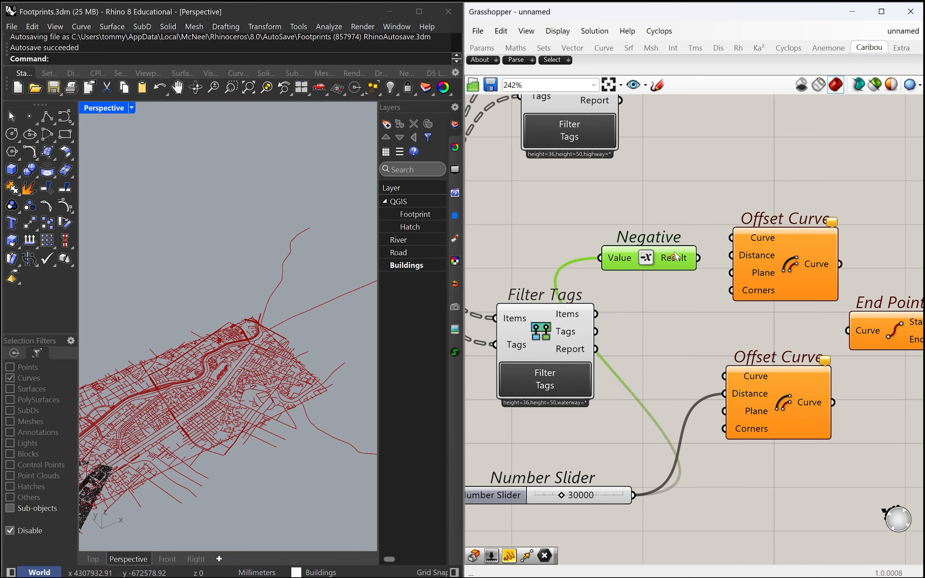
{"action": "scroll", "coordinate": [703, 331], "scroll_direction": "up", "scroll_amount": 2}
{"action": "scroll", "coordinate": [644, 360], "scroll_direction": "up", "scroll_amount": 2}
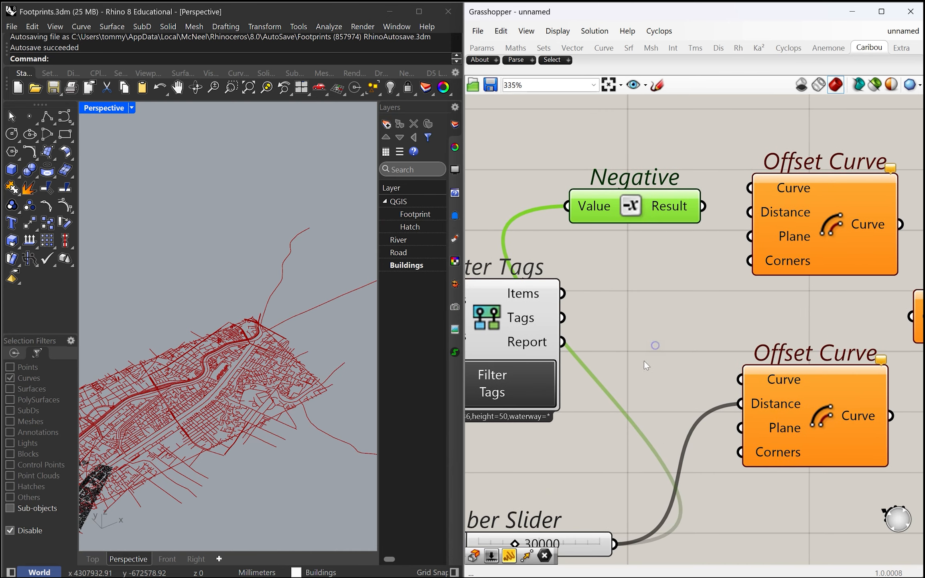
{"action": "left_click_drag", "start_coordinate": [730, 381], "coordinate": [732, 381]}
{"action": "scroll", "coordinate": [626, 361], "scroll_direction": "down", "scroll_amount": 2}
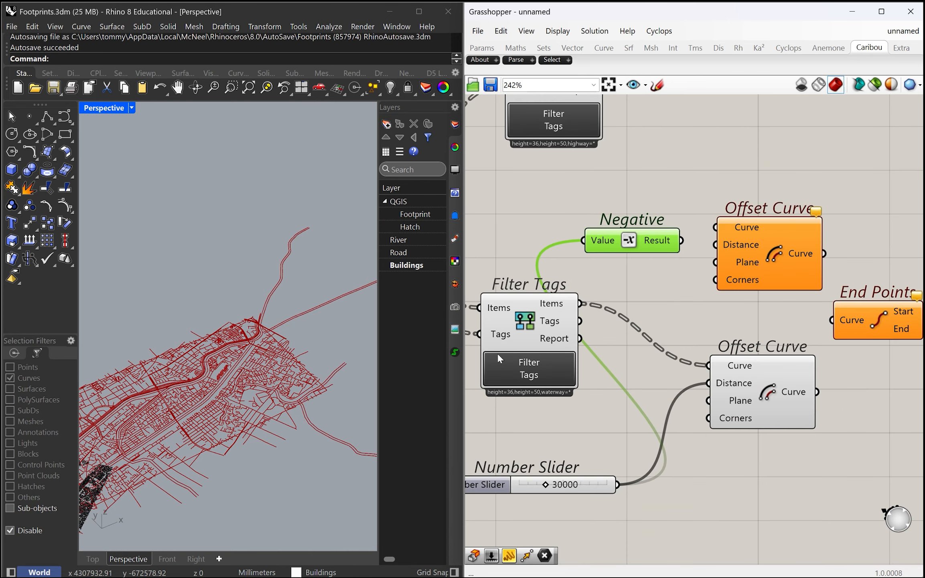
Move both Offset Curve components, End Points and Negative farther away from the Filter Tags components
{"action": "scroll", "coordinate": [249, 341], "scroll_direction": "up", "scroll_amount": 6}
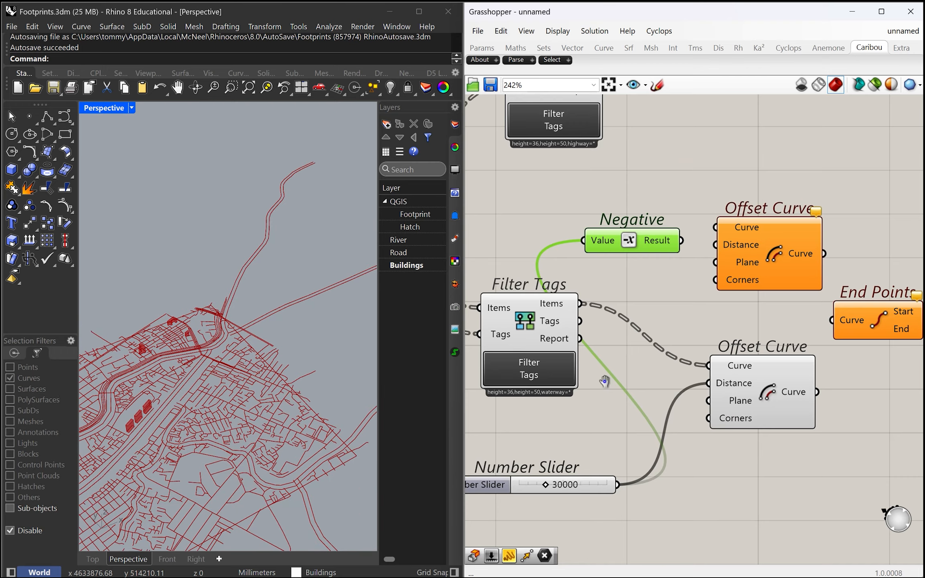
{"action": "right_click_drag", "start_coordinate": [599, 378], "coordinate": [732, 413]}
{"action": "left_click", "coordinate": [658, 357]}
{"action": "scroll", "coordinate": [282, 487], "scroll_direction": "up", "scroll_amount": 3}
{"action": "scroll", "coordinate": [225, 412], "scroll_direction": "up", "scroll_amount": 3}
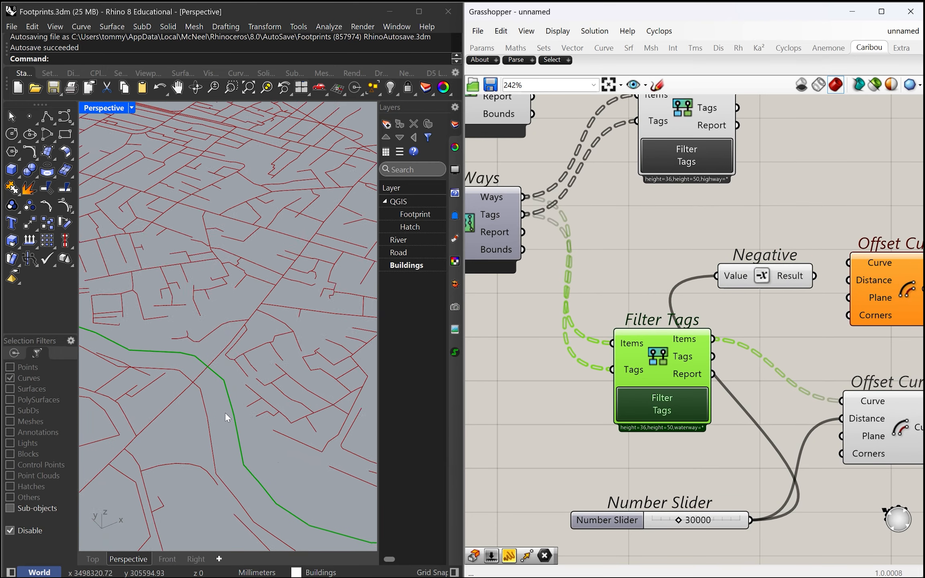
{"action": "scroll", "coordinate": [629, 377], "scroll_direction": "down", "scroll_amount": 2}
{"action": "left_click", "coordinate": [837, 467]}
{"action": "left_click_drag", "start_coordinate": [837, 467], "coordinate": [701, 270]}
{"action": "scroll", "coordinate": [634, 308], "scroll_direction": "down", "scroll_amount": 3}
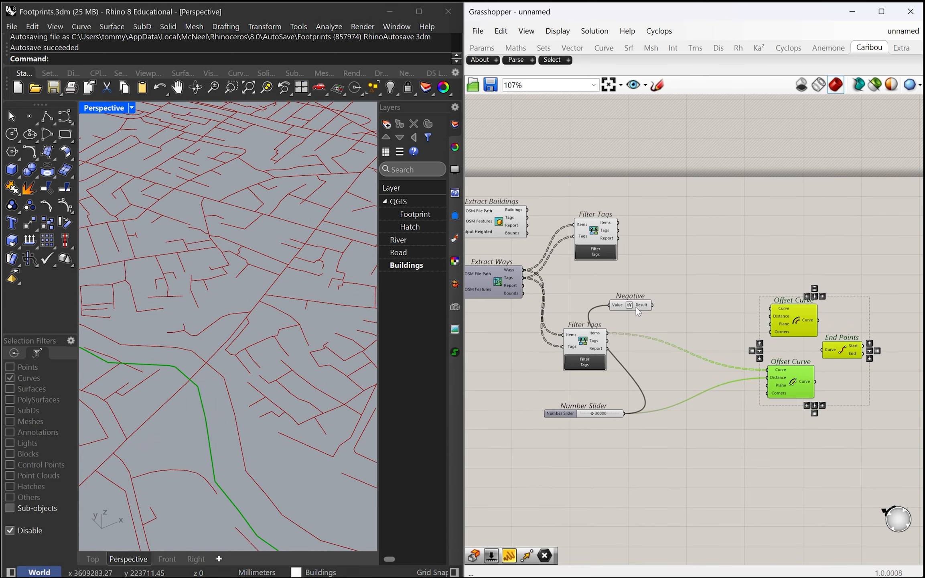
{"action": "left_click_drag", "start_coordinate": [636, 308], "coordinate": [754, 307]}
Set the slider to 32017 and connect the Negative result to the upper Offset Curve's Distance input
{"action": "scroll", "coordinate": [706, 404], "scroll_direction": "up", "scroll_amount": 2}
{"action": "mouse_move", "coordinate": [582, 492]}
{"action": "left_mouse_down"}
{"action": "mouse_move", "coordinate": [563, 497]}
{"action": "mouse_move", "coordinate": [600, 491]}
{"action": "mouse_move", "coordinate": [570, 507]}
{"action": "left_mouse_up"}
{"action": "right_click_drag", "start_coordinate": [854, 472], "coordinate": [746, 479]}
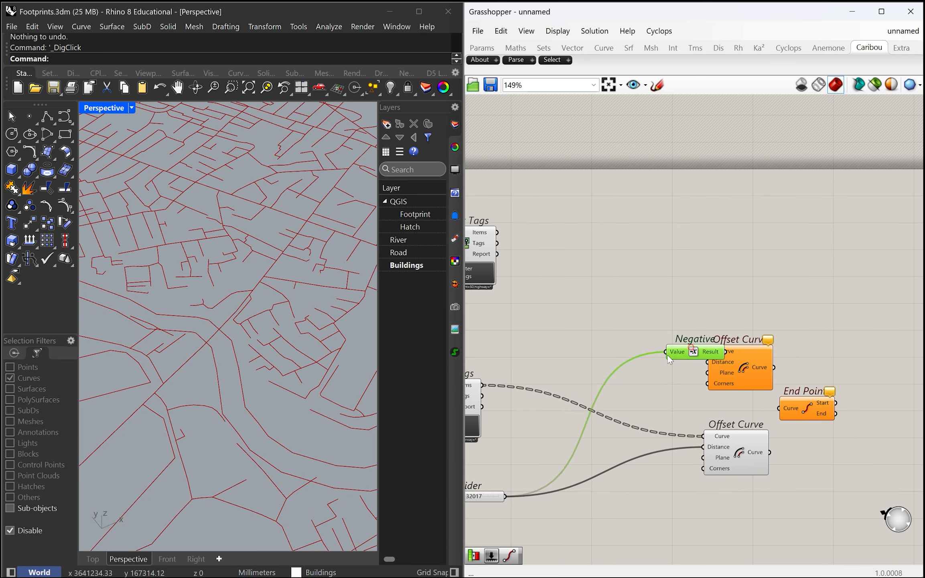
{"action": "left_click_drag", "start_coordinate": [668, 355], "coordinate": [590, 376]}
{"action": "left_click_drag", "start_coordinate": [648, 373], "coordinate": [707, 362]}
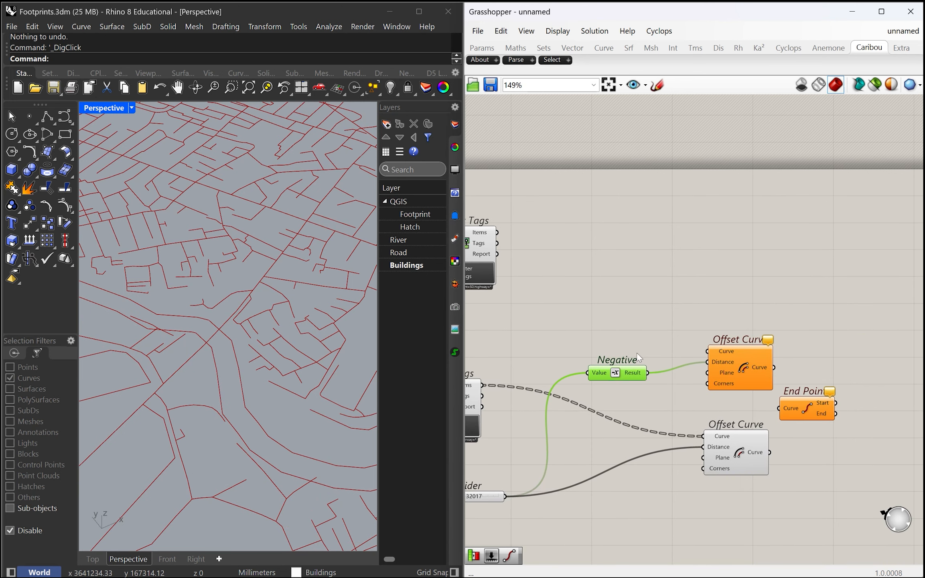
Connect the waterway Filter Tags items to the upper Offset Curve's Curve input and set the slider to 29328
{"action": "right_click_drag", "start_coordinate": [703, 376], "coordinate": [790, 381]}
{"action": "right_click_drag", "start_coordinate": [654, 383], "coordinate": [647, 355]}
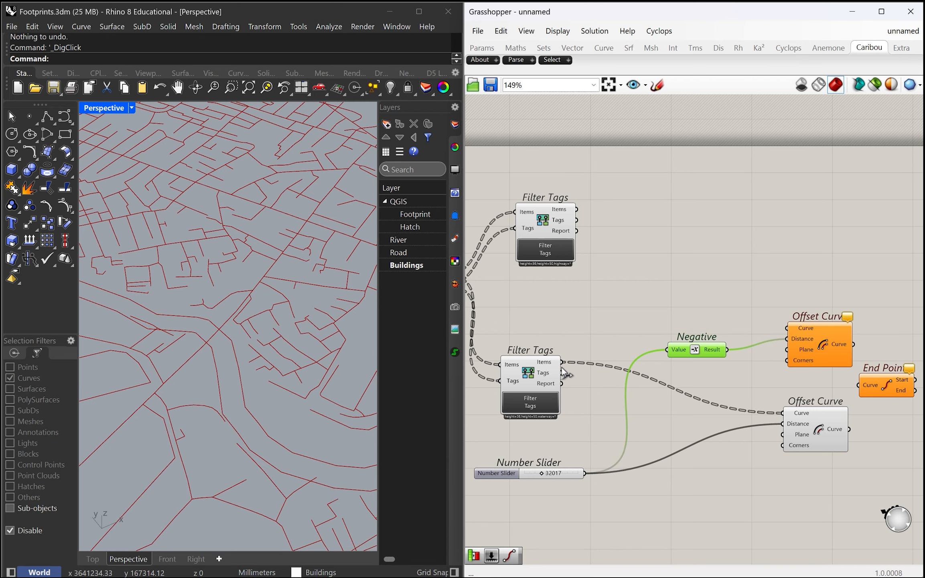
{"action": "left_click_drag", "start_coordinate": [745, 323], "coordinate": [788, 328]}
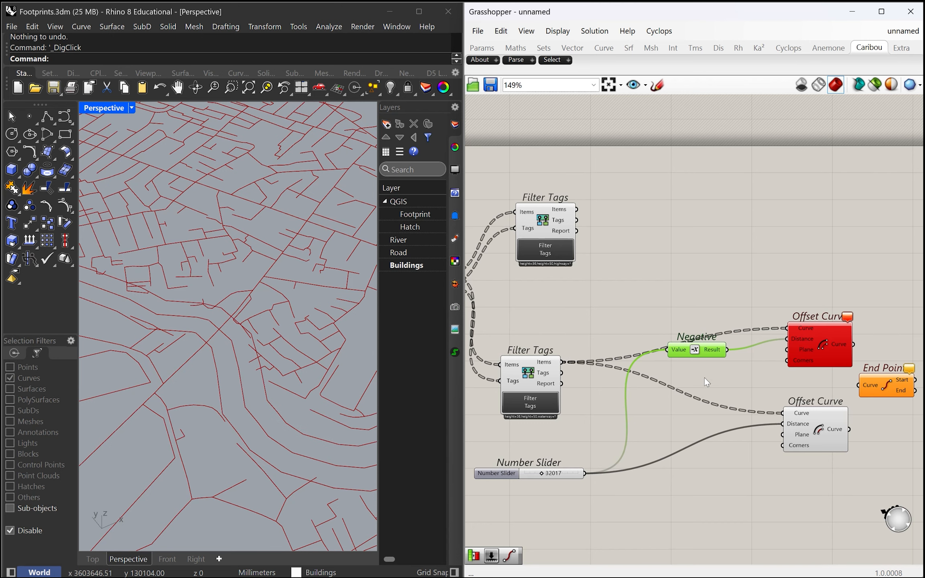
{"action": "right_click_drag", "start_coordinate": [707, 382], "coordinate": [631, 365]}
{"action": "left_click_drag", "start_coordinate": [624, 353], "coordinate": [643, 354]}
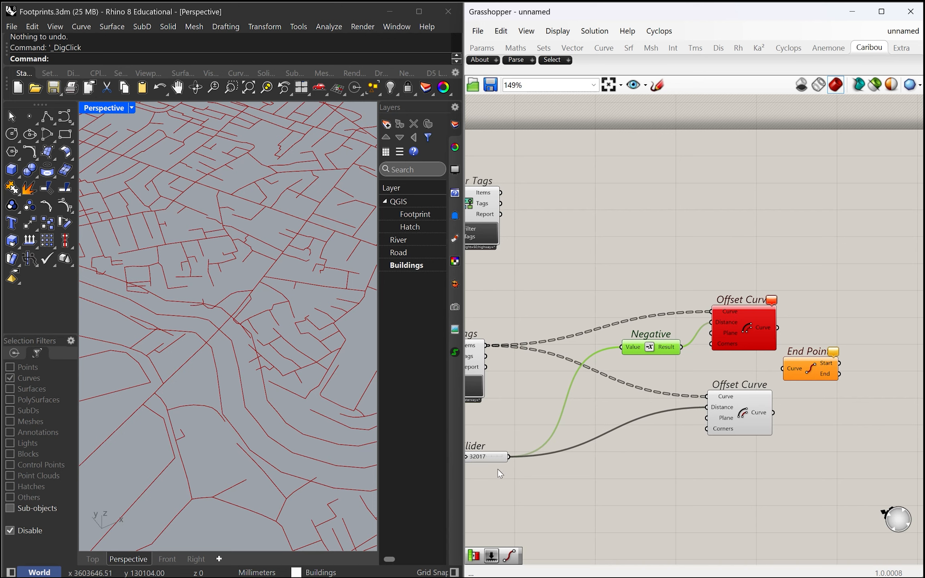
{"action": "left_click", "coordinate": [487, 458]}
{"action": "left_click_drag", "start_coordinate": [491, 450], "coordinate": [489, 451]}
Add a Panel containing 3 and place it below the lower Offset Curve, beside the Number Slider
{"action": "left_click", "coordinate": [691, 483]}
{"action": "double_click", "coordinate": [691, 483]}
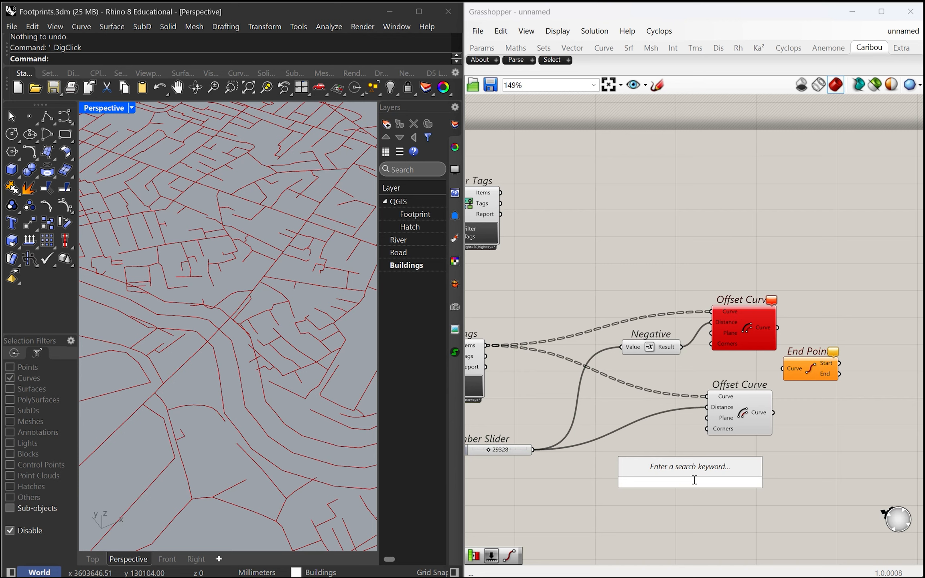
{"action": "type", "text": "/"}
{"action": "key", "text": "BackSpace"}
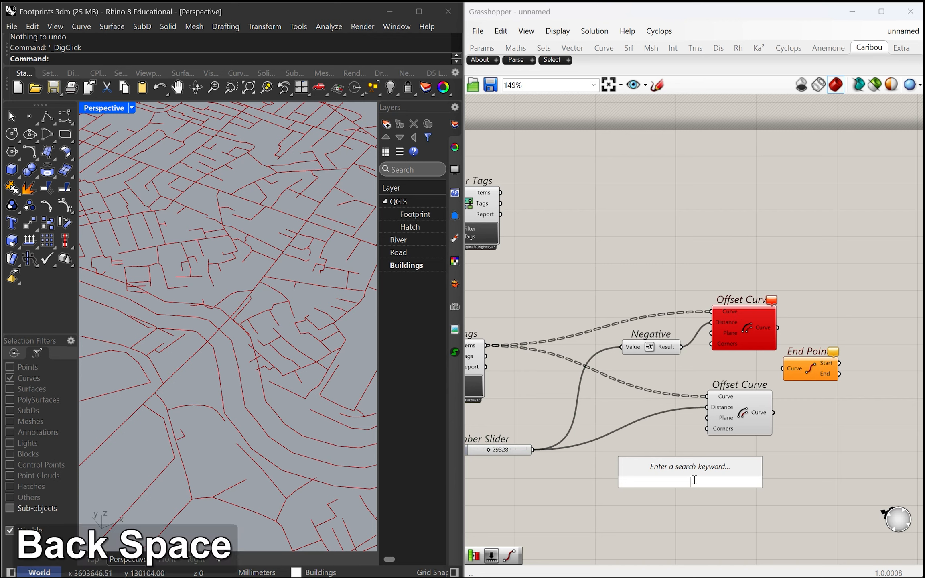
{"action": "type", "text": "//"}
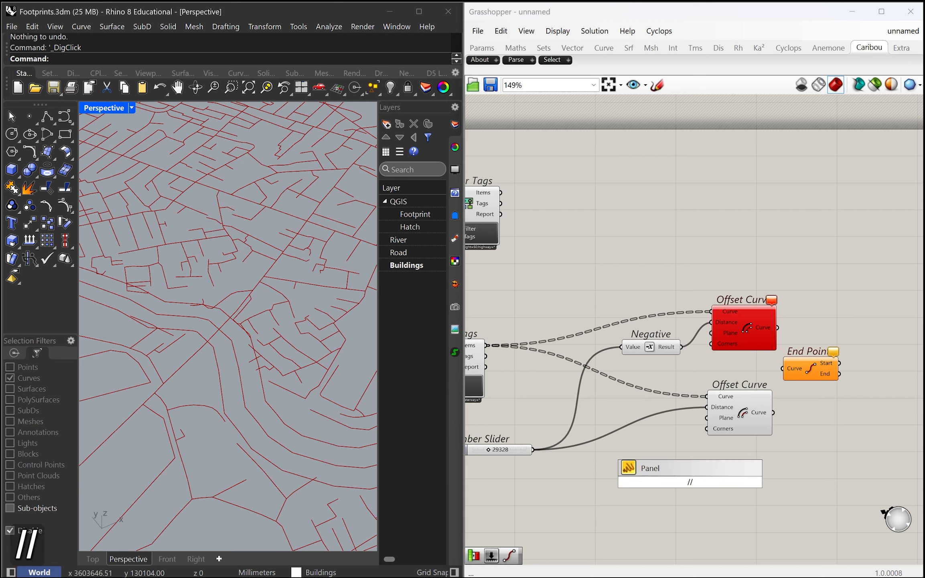
{"action": "type", "text": "3"}
{"action": "key", "text": "Return"}
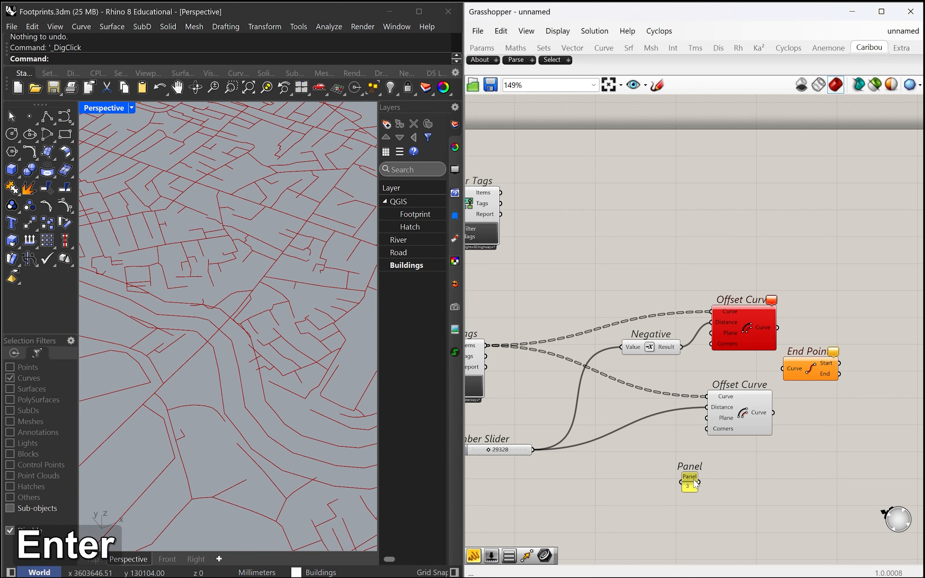
{"action": "left_click_drag", "start_coordinate": [688, 475], "coordinate": [658, 463]}
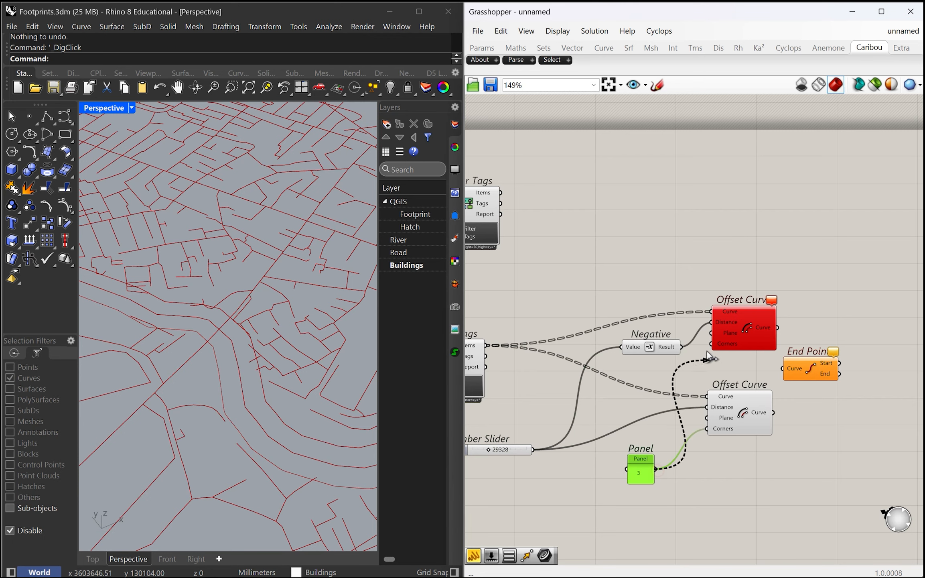
Connect the Panel to the upper Offset Curve's Corners input and move End Points farther away from both Offset Curve components
{"action": "left_click_drag", "start_coordinate": [665, 346], "coordinate": [642, 343]}
{"action": "scroll", "coordinate": [787, 381], "scroll_direction": "down", "scroll_amount": 2}
{"action": "right_click_drag", "start_coordinate": [806, 392], "coordinate": [600, 412]}
{"action": "scroll", "coordinate": [602, 411], "scroll_direction": "up", "scroll_amount": 3}
{"action": "right_click_drag", "start_coordinate": [640, 407], "coordinate": [737, 392]}
{"action": "left_click_drag", "start_coordinate": [679, 364], "coordinate": [794, 374]}
{"action": "scroll", "coordinate": [231, 382], "scroll_direction": "down", "scroll_amount": 12}
{"action": "scroll", "coordinate": [305, 377], "scroll_direction": "up", "scroll_amount": 4}
{"action": "scroll", "coordinate": [313, 375], "scroll_direction": "up", "scroll_amount": 2}
{"action": "scroll", "coordinate": [208, 233], "scroll_direction": "down", "scroll_amount": 3}
{"action": "scroll", "coordinate": [304, 268], "scroll_direction": "up", "scroll_amount": 3}
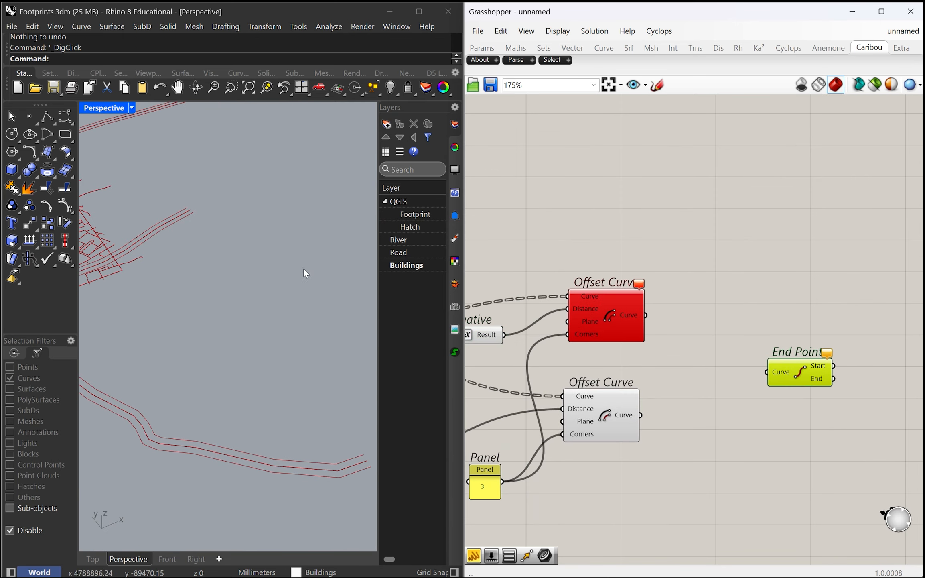
{"action": "scroll", "coordinate": [749, 445], "scroll_direction": "down", "scroll_amount": 1}
{"action": "scroll", "coordinate": [626, 415], "scroll_direction": "up", "scroll_amount": 1}
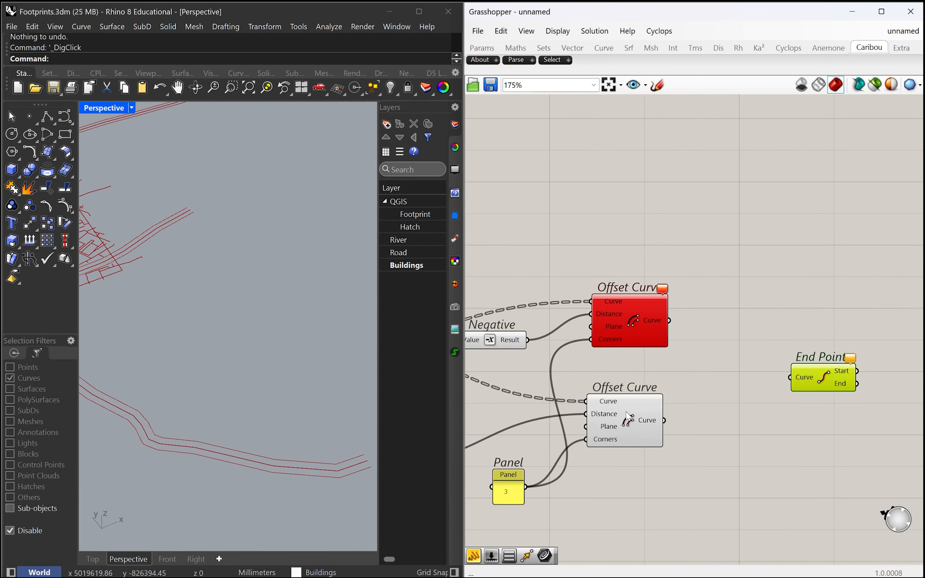
Duplicate the End Points component and connect each Offset Curve's output to the Curve input of its own End Points
{"action": "left_click", "coordinate": [808, 377]}
{"action": "scroll", "coordinate": [704, 383], "scroll_direction": "down", "scroll_amount": 2}
{"action": "scroll", "coordinate": [750, 364], "scroll_direction": "up", "scroll_amount": 2}
{"action": "left_click_drag", "start_coordinate": [778, 391], "coordinate": [739, 382]}
{"action": "left_click", "coordinate": [625, 338]}
{"action": "left_click", "coordinate": [609, 433]}
{"action": "left_click", "coordinate": [632, 334]}
{"action": "left_click_drag", "start_coordinate": [653, 325], "coordinate": [730, 385]}
{"action": "left_click_drag", "start_coordinate": [651, 422], "coordinate": [743, 312], "text": "shift"}
{"action": "left_click_drag", "start_coordinate": [654, 325], "coordinate": [722, 315]}
{"action": "scroll", "coordinate": [285, 417], "scroll_direction": "down", "scroll_amount": 5}
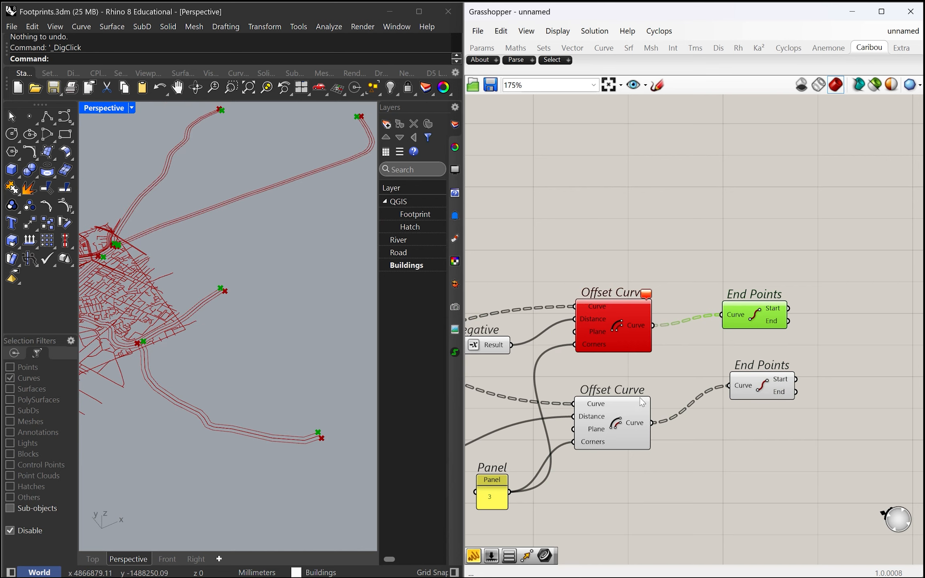
Move the lower End Points component closer to the lower Offset Curve
{"action": "scroll", "coordinate": [689, 361], "scroll_direction": "up", "scroll_amount": 2}
{"action": "left_click", "coordinate": [755, 407]}
{"action": "scroll", "coordinate": [706, 357], "scroll_direction": "up", "scroll_amount": 2}
{"action": "left_click", "coordinate": [719, 316]}
{"action": "left_click", "coordinate": [718, 391]}
{"action": "left_click", "coordinate": [719, 317]}
{"action": "right_click_drag", "start_coordinate": [719, 317], "coordinate": [633, 314]}
{"action": "left_click_drag", "start_coordinate": [649, 411], "coordinate": [618, 433]}
Add a Line component with Start Point and End Point inputs beside the End Points components and place a duplicate below it
{"action": "left_click", "coordinate": [729, 372]}
{"action": "double_click", "coordinate": [730, 373]}
{"action": "type", "text": "line"}
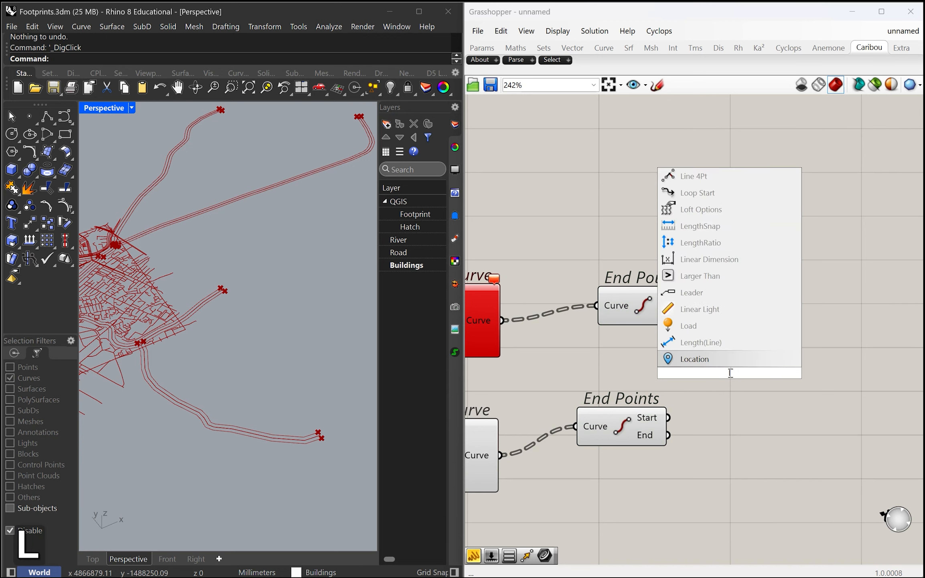
{"action": "key", "text": "BackSpace"}
{"action": "key", "text": "BackSpace"}
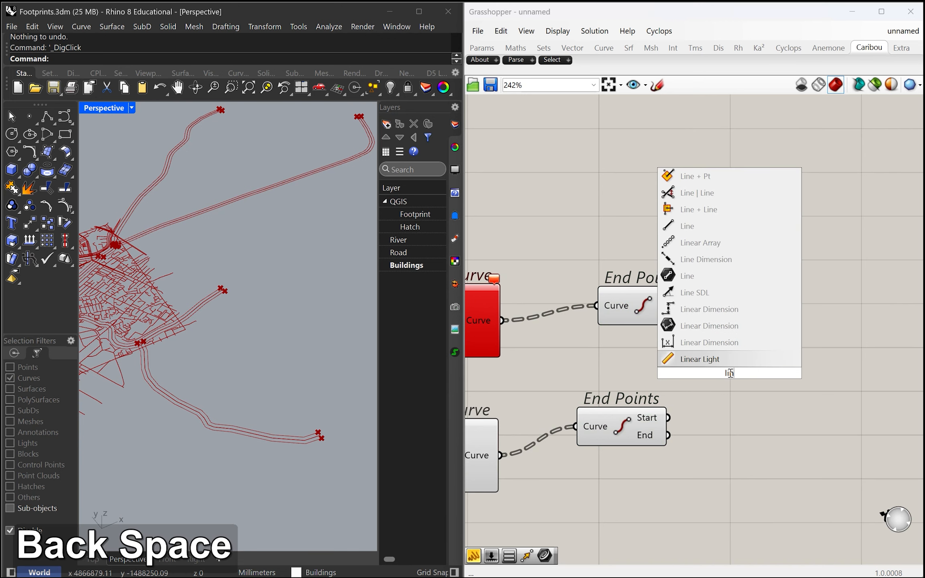
{"action": "type", "text": "ne"}
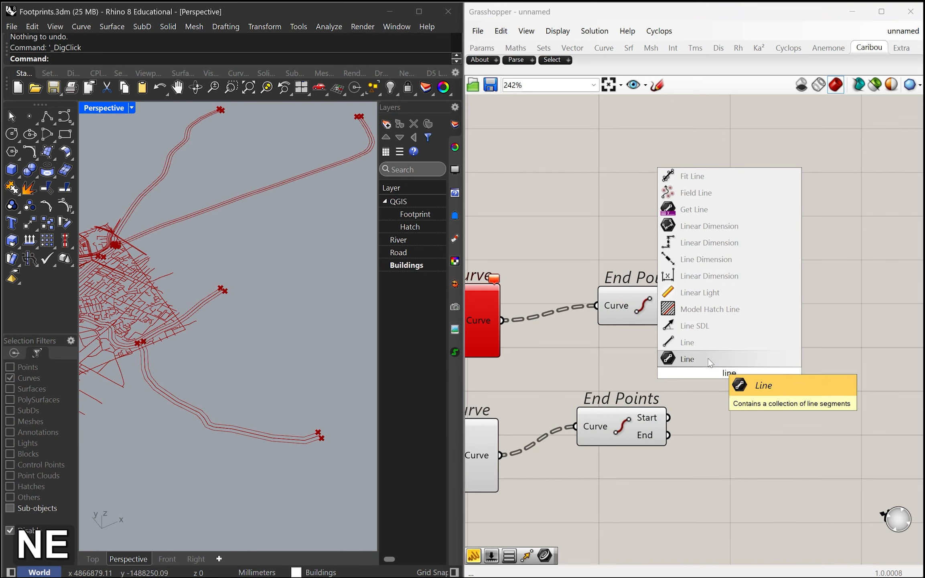
{"action": "left_click", "coordinate": [732, 359]}
{"action": "right_click_drag", "start_coordinate": [734, 369], "coordinate": [726, 319]}
{"action": "left_click_drag", "start_coordinate": [700, 327], "coordinate": [775, 385]}
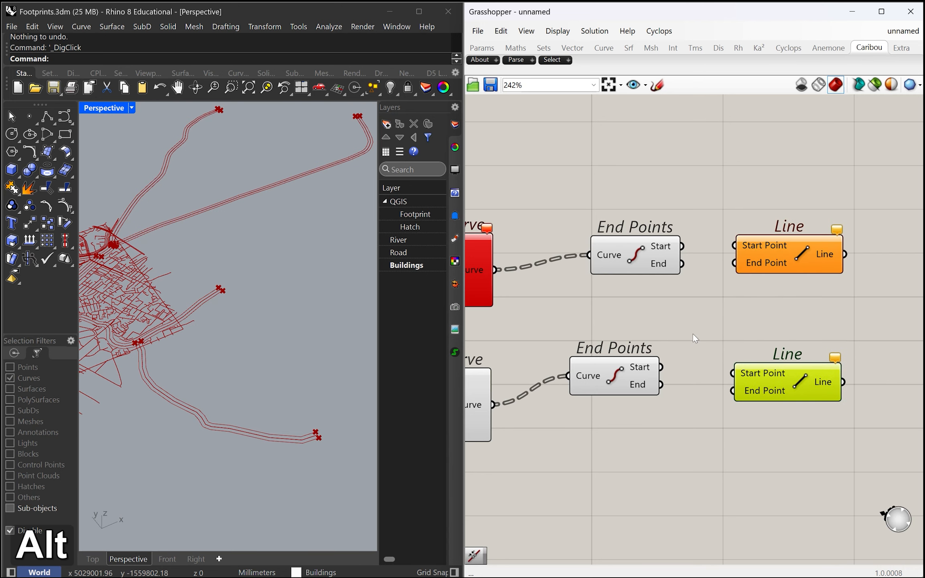
Connect the upper End Points' Start to the lower Line's Start Point and the lower End Points' Start to its End Point
{"action": "right_click_drag", "start_coordinate": [693, 332], "coordinate": [677, 333]}
{"action": "left_click", "coordinate": [627, 388]}
{"action": "left_click_drag", "start_coordinate": [662, 387], "coordinate": [729, 390]}
{"action": "left_click_drag", "start_coordinate": [667, 246], "coordinate": [718, 372]}
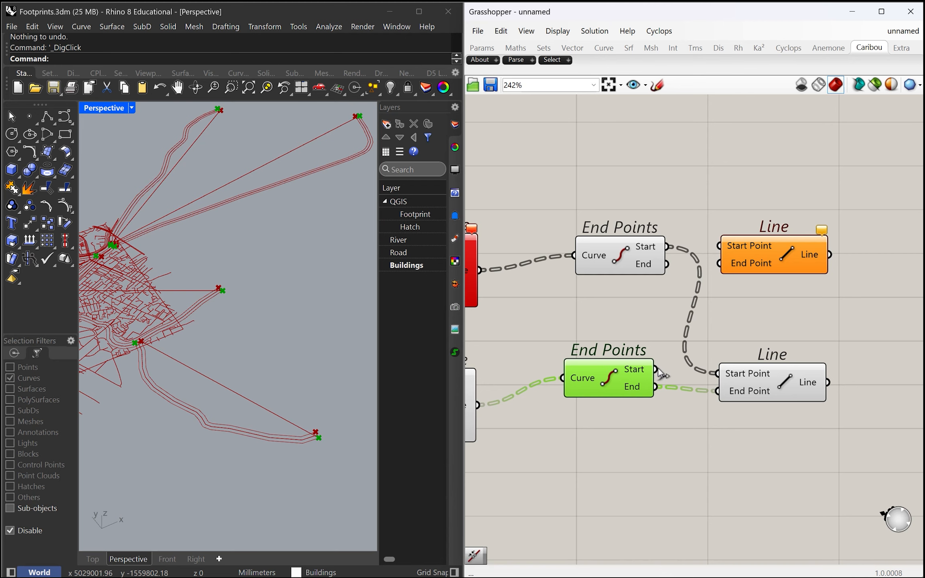
{"action": "left_click_drag", "start_coordinate": [657, 367], "coordinate": [719, 392]}
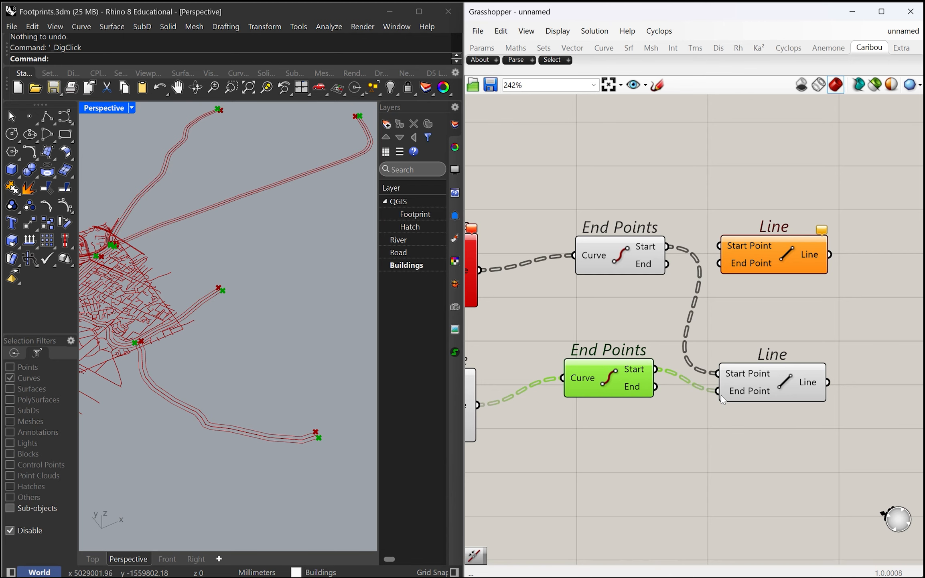
Connect the upper End Points' End to the upper Line's Start Point and the lower End Points' End to its End Point
{"action": "scroll", "coordinate": [719, 385], "scroll_direction": "up", "scroll_amount": 3}
{"action": "scroll", "coordinate": [304, 428], "scroll_direction": "up", "scroll_amount": 3}
{"action": "scroll", "coordinate": [206, 334], "scroll_direction": "down", "scroll_amount": 3}
{"action": "scroll", "coordinate": [134, 337], "scroll_direction": "up", "scroll_amount": 5}
{"action": "scroll", "coordinate": [135, 338], "scroll_direction": "up", "scroll_amount": 3}
{"action": "scroll", "coordinate": [137, 331], "scroll_direction": "down", "scroll_amount": 5}
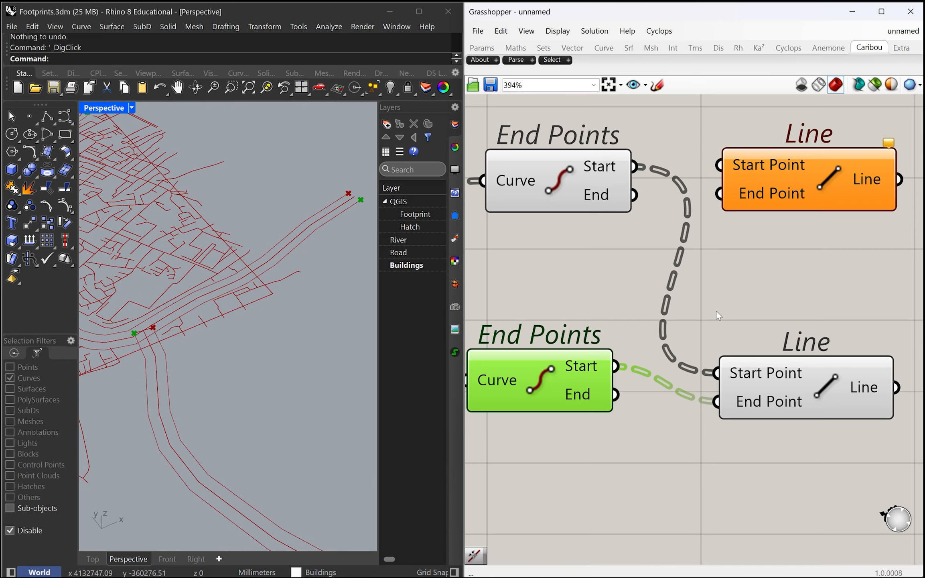
{"action": "right_click_drag", "start_coordinate": [716, 313], "coordinate": [699, 341]}
{"action": "scroll", "coordinate": [699, 342], "scroll_direction": "down", "scroll_amount": 2}
{"action": "left_click_drag", "start_coordinate": [738, 272], "coordinate": [741, 280]}
{"action": "left_click_drag", "start_coordinate": [629, 422], "coordinate": [706, 285]}
{"action": "left_click_drag", "start_coordinate": [641, 277], "coordinate": [706, 264]}
{"action": "scroll", "coordinate": [192, 350], "scroll_direction": "down", "scroll_amount": 5}
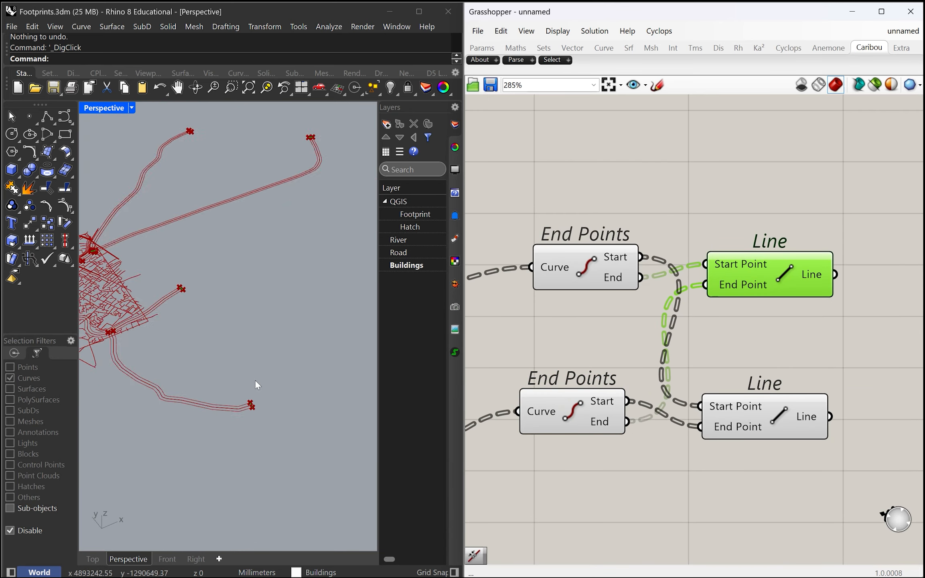
Check the previews of the Line and End Points components, and align the two Line components one above the other
{"action": "scroll", "coordinate": [296, 411], "scroll_direction": "up", "scroll_amount": 2}
{"action": "left_click_drag", "start_coordinate": [723, 297], "coordinate": [724, 299]}
{"action": "left_click", "coordinate": [739, 414]}
{"action": "left_click", "coordinate": [556, 409]}
{"action": "left_click", "coordinate": [566, 273]}
{"action": "scroll", "coordinate": [595, 305], "scroll_direction": "down", "scroll_amount": 5}
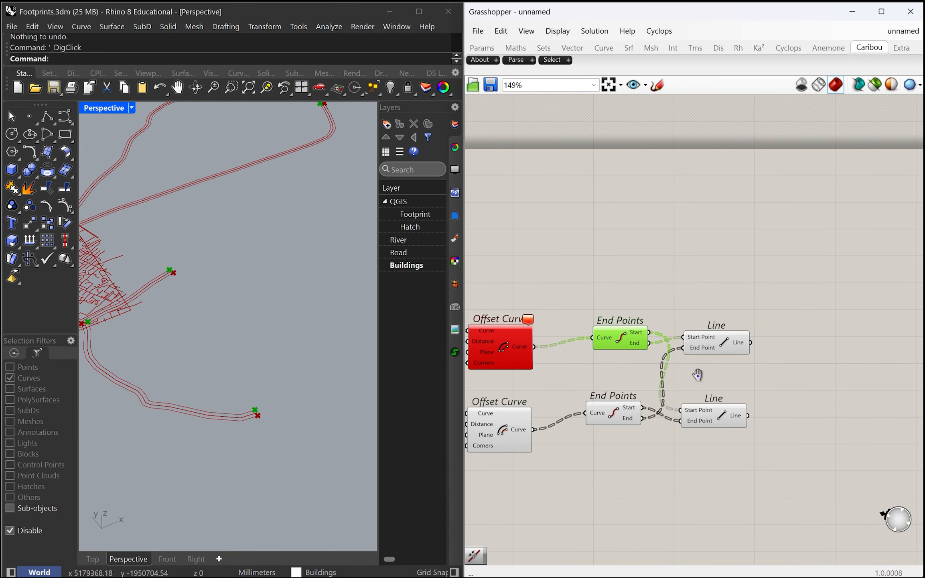
{"action": "scroll", "coordinate": [670, 409], "scroll_direction": "up", "scroll_amount": 4}
{"action": "left_click_drag", "start_coordinate": [689, 403], "coordinate": [695, 390]}
{"action": "left_click_drag", "start_coordinate": [693, 290], "coordinate": [697, 300]}
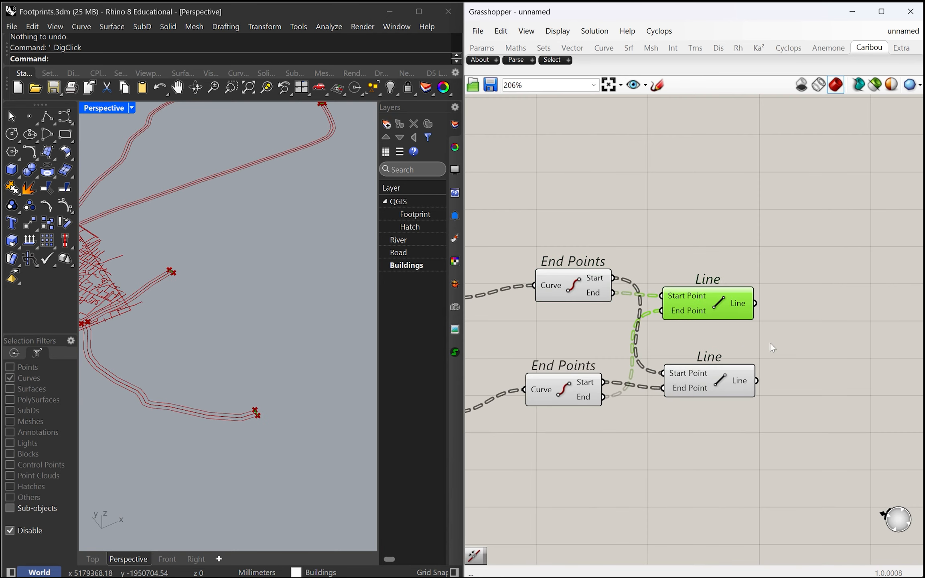
Add a Join Curves component and connect both Line outputs to its Curves input
{"action": "left_click", "coordinate": [834, 327]}
{"action": "double_click", "coordinate": [834, 325]}
{"action": "type", "text": "join"}
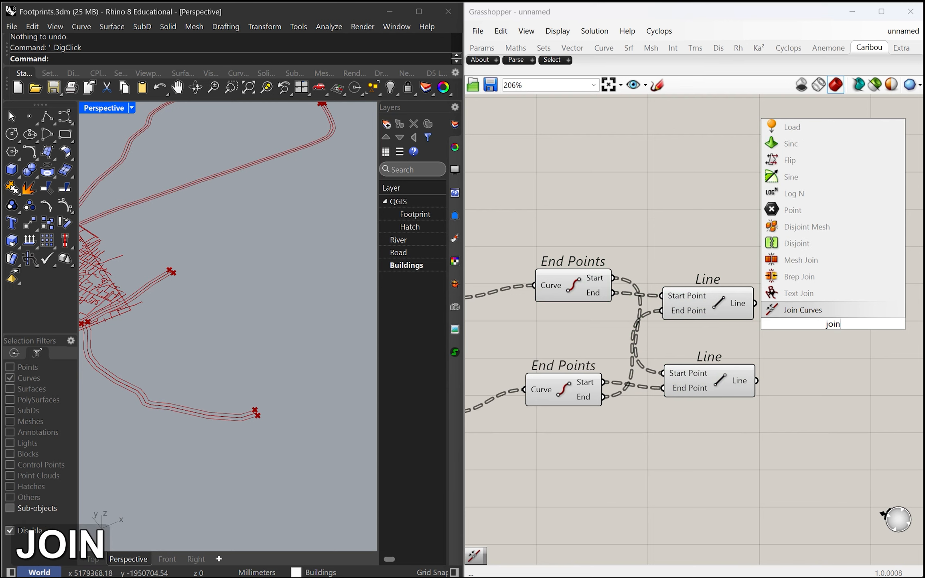
{"action": "key", "text": "Return"}
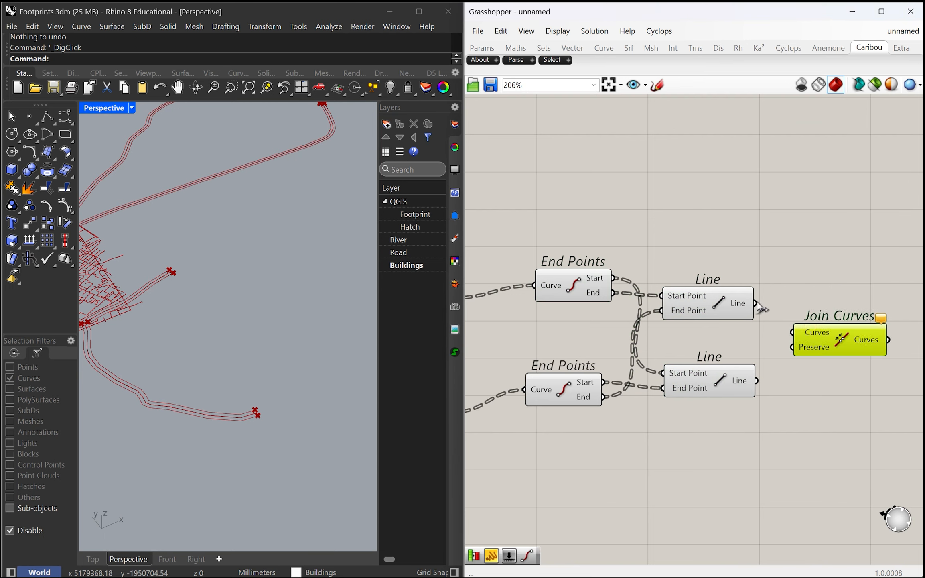
{"action": "left_click_drag", "start_coordinate": [757, 303], "coordinate": [792, 332]}
{"action": "left_click_drag", "start_coordinate": [756, 381], "coordinate": [793, 333], "text": "shift"}
{"action": "left_click_drag", "start_coordinate": [756, 303], "coordinate": [797, 332], "text": "shift"}
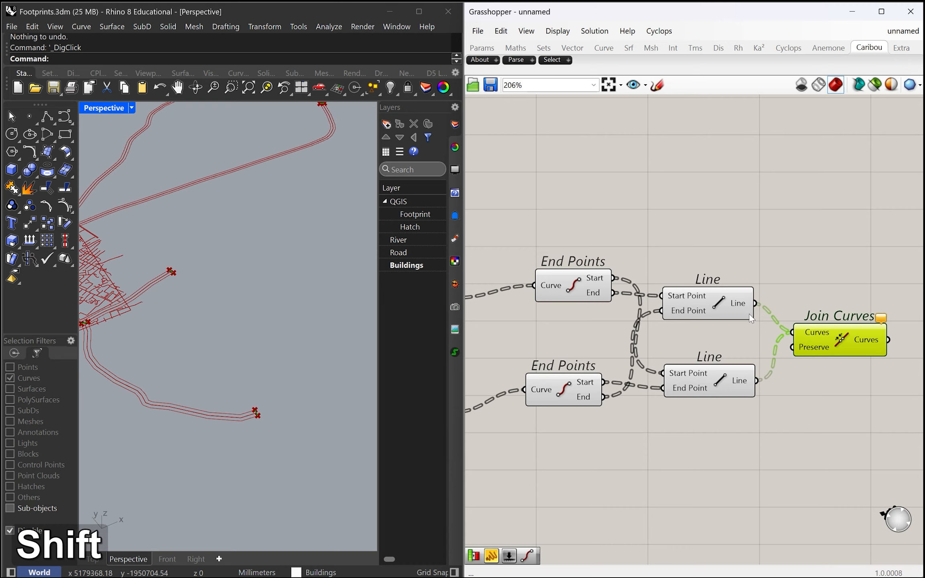
Add both Offset Curve outputs to the Curves input of Join Curves
{"action": "scroll", "coordinate": [750, 317], "scroll_direction": "down", "scroll_amount": 3}
{"action": "left_click_drag", "start_coordinate": [586, 330], "coordinate": [793, 352], "text": "shift"}
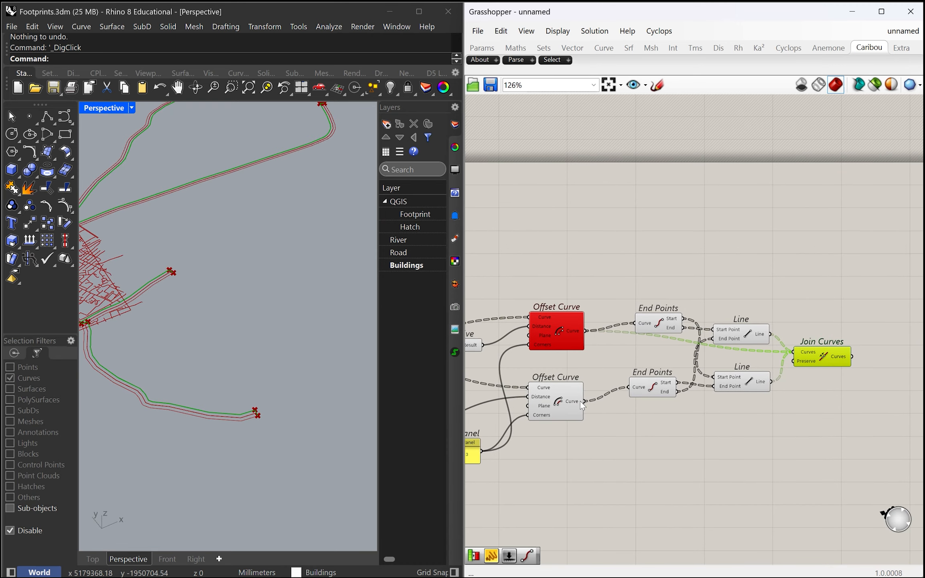
{"action": "left_click_drag", "start_coordinate": [587, 403], "coordinate": [792, 352], "text": "shift"}
{"action": "scroll", "coordinate": [784, 355], "scroll_direction": "up", "scroll_amount": 3}
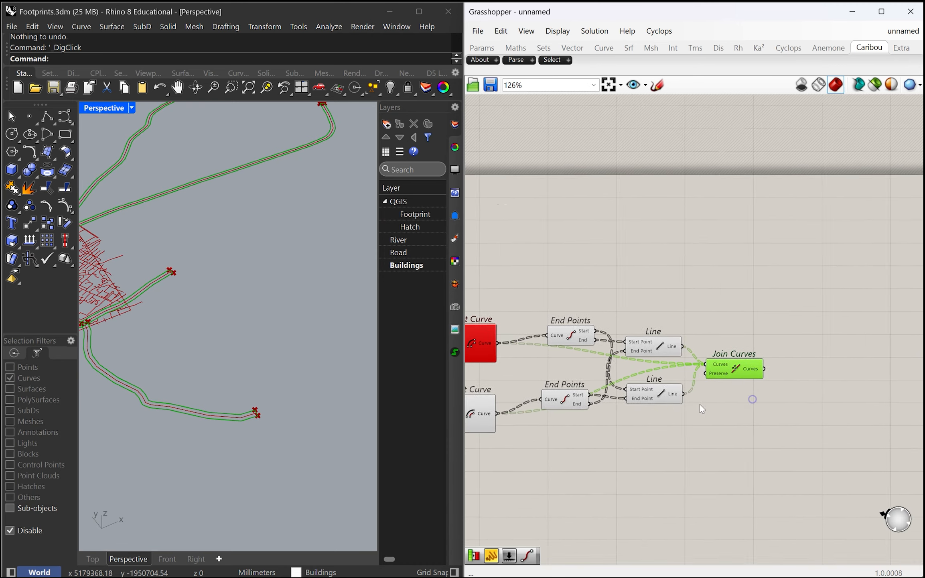
Turn off the preview of the Negative, Offset Curve, End Points and Line components that feed Join Curves
{"action": "left_click", "coordinate": [747, 344]}
{"action": "scroll", "coordinate": [810, 418], "scroll_direction": "down", "scroll_amount": 3}
{"action": "scroll", "coordinate": [731, 438], "scroll_direction": "up", "scroll_amount": 2}
{"action": "scroll", "coordinate": [757, 434], "scroll_direction": "down", "scroll_amount": 2}
{"action": "left_click_drag", "start_coordinate": [781, 468], "coordinate": [593, 340]}
{"action": "scroll", "coordinate": [632, 378], "scroll_direction": "down", "scroll_amount": 1}
{"action": "middle_click", "coordinate": [710, 374]}
{"action": "left_click", "coordinate": [750, 334]}
{"action": "right_click_drag", "start_coordinate": [779, 409], "coordinate": [722, 423]}
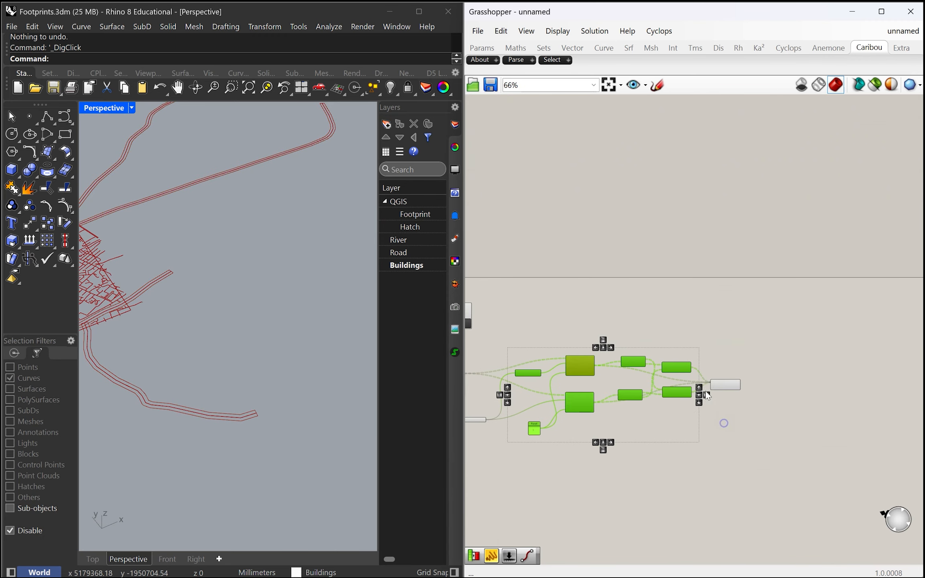
Add a Boundary Surfaces component and connect the Join Curves output to its Edges input
{"action": "scroll", "coordinate": [713, 388], "scroll_direction": "up", "scroll_amount": 3}
{"action": "left_click", "coordinate": [741, 387]}
{"action": "scroll", "coordinate": [770, 373], "scroll_direction": "up", "scroll_amount": 3}
{"action": "double_click", "coordinate": [768, 408]}
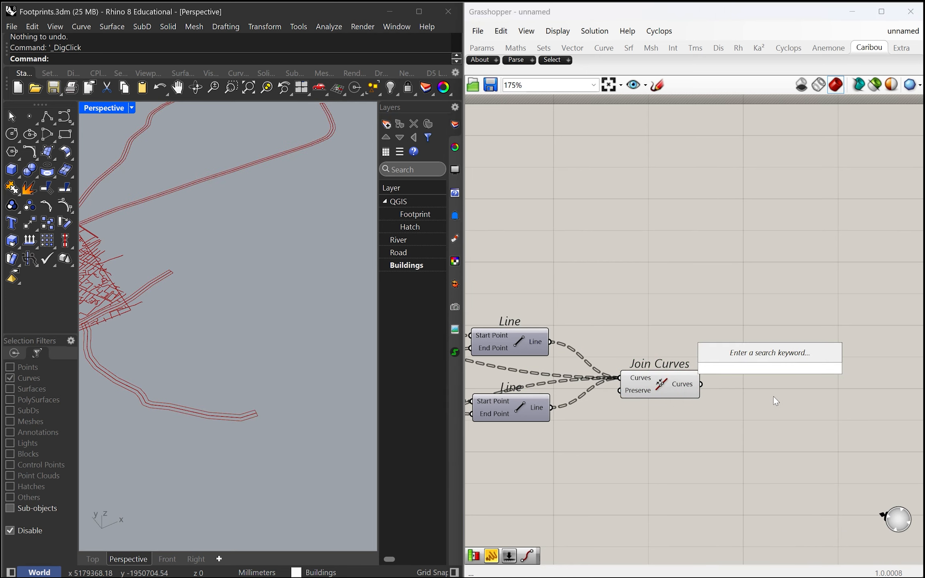
{"action": "type", "text": "bound"}
{"action": "key", "text": "Return"}
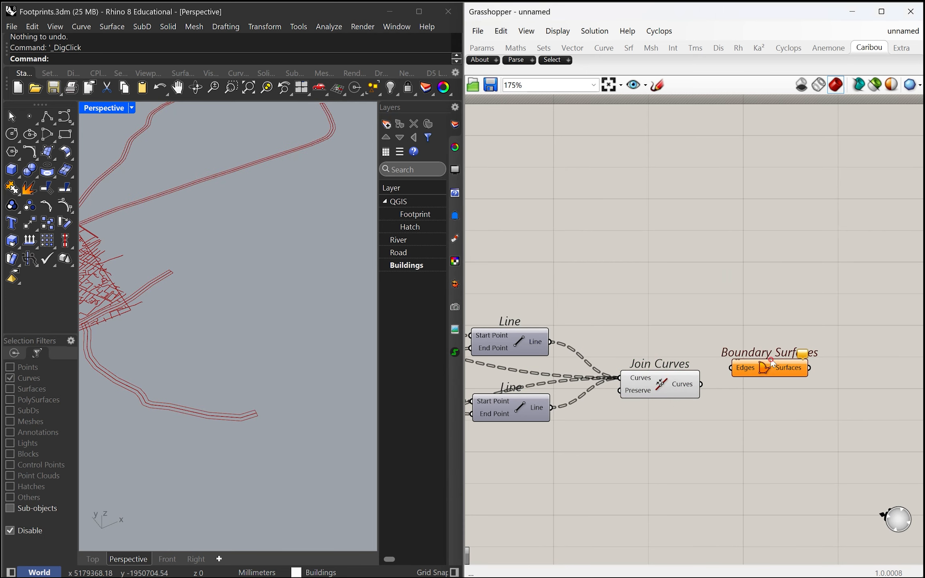
{"action": "left_click_drag", "start_coordinate": [731, 388], "coordinate": [734, 388]}
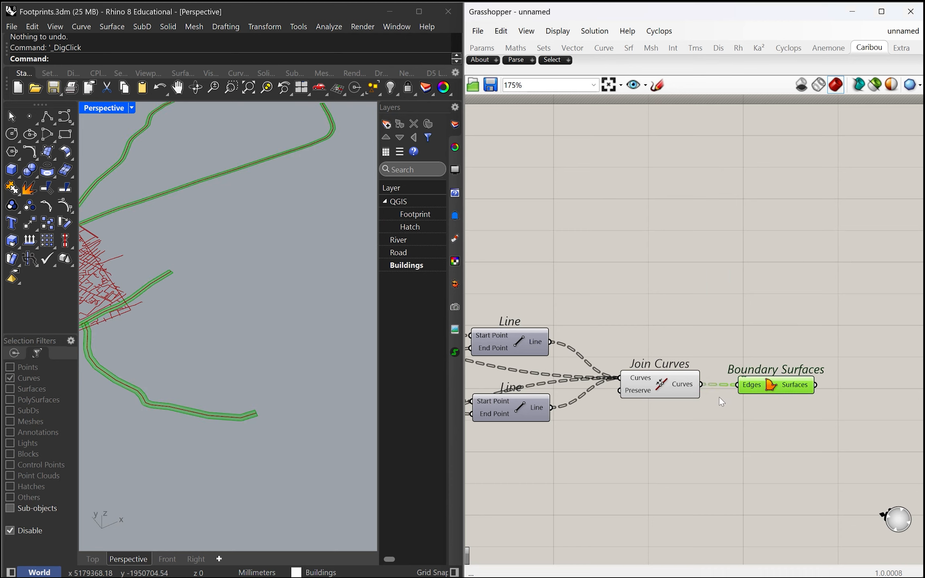
Examine the waterway surfaces along the canals and the surrounding streets in the Rhino perspective view
{"action": "scroll", "coordinate": [455, 351], "scroll_direction": "down", "scroll_amount": 3}
{"action": "scroll", "coordinate": [284, 320], "scroll_direction": "down", "scroll_amount": 3}
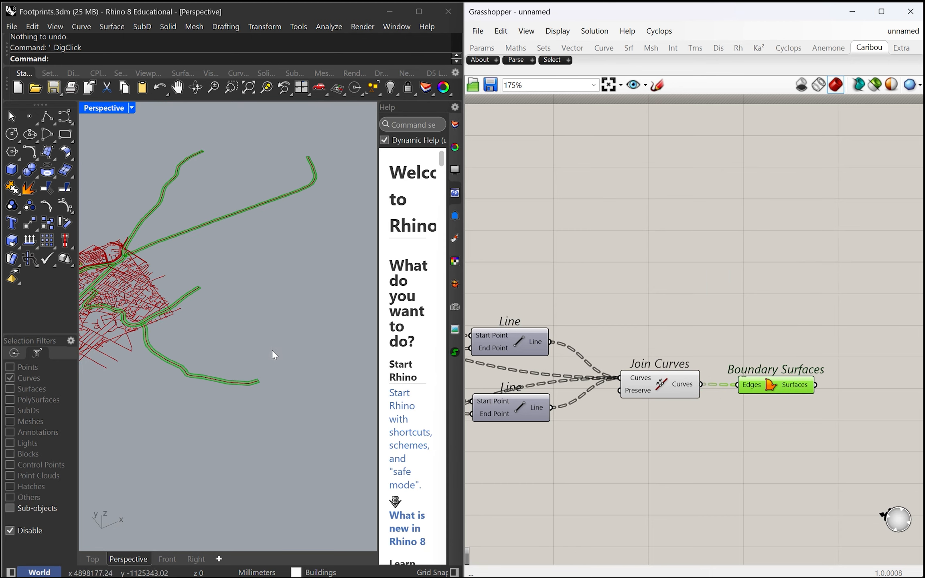
{"action": "left_click", "coordinate": [455, 124]}
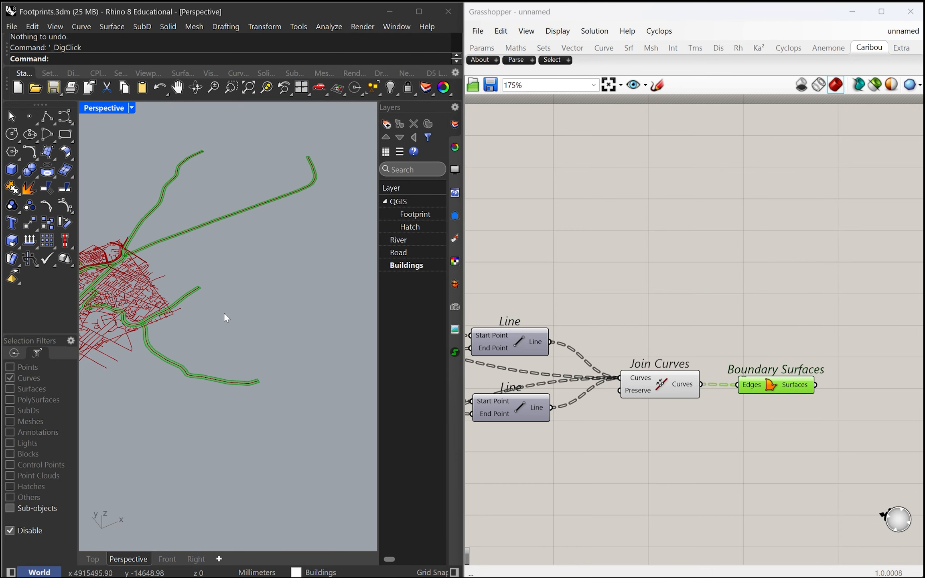
{"action": "scroll", "coordinate": [224, 320], "scroll_direction": "up", "scroll_amount": 5}
{"action": "scroll", "coordinate": [245, 353], "scroll_direction": "down", "scroll_amount": 5}
{"action": "right_click_drag", "start_coordinate": [249, 359], "coordinate": [195, 360]}
{"action": "scroll", "coordinate": [195, 360], "scroll_direction": "down", "scroll_amount": 5}
{"action": "scroll", "coordinate": [184, 292], "scroll_direction": "up", "scroll_amount": 5}
{"action": "scroll", "coordinate": [257, 321], "scroll_direction": "up", "scroll_amount": 5}
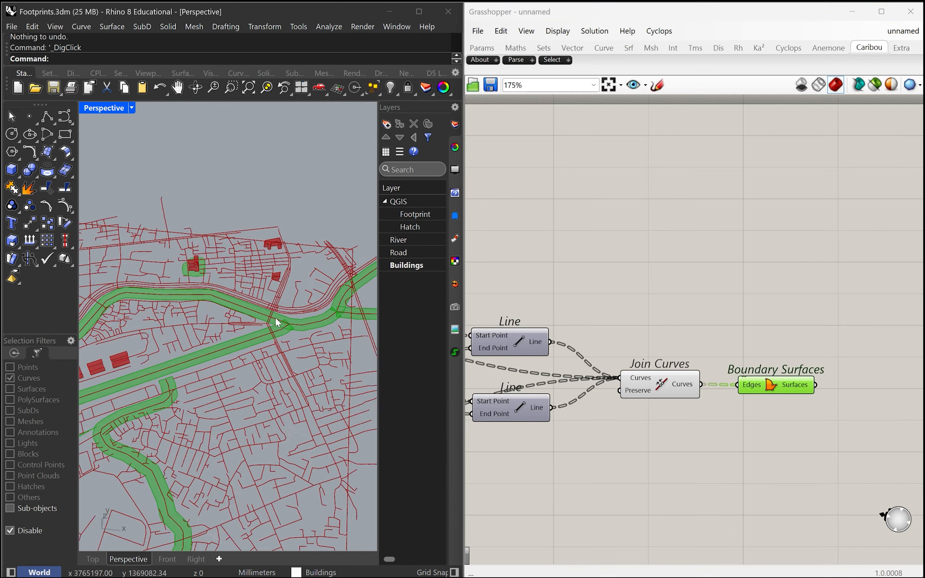
{"action": "scroll", "coordinate": [257, 321], "scroll_direction": "down", "scroll_amount": 5}
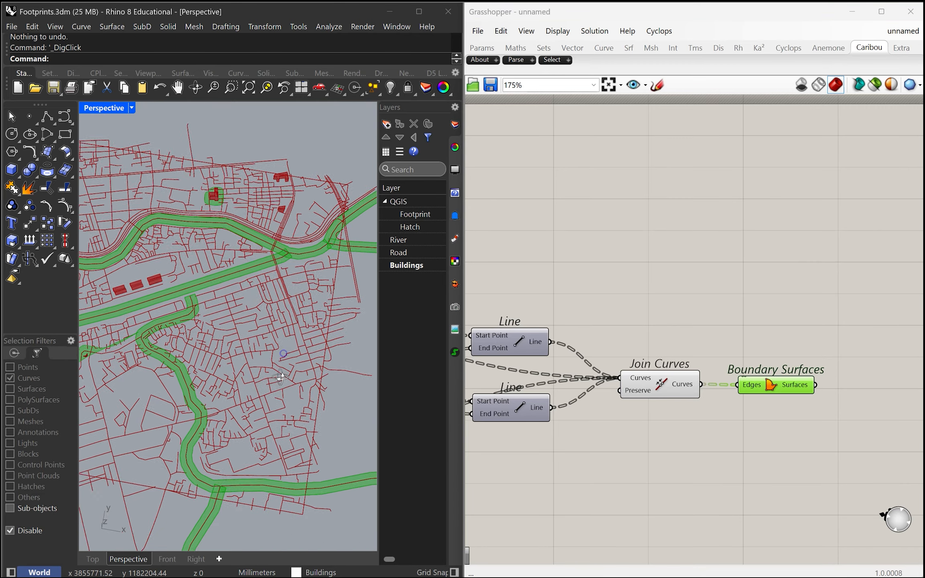
{"action": "right_click_drag", "start_coordinate": [278, 338], "coordinate": [257, 415]}
{"action": "scroll", "coordinate": [188, 391], "scroll_direction": "up", "scroll_amount": 5}
{"action": "scroll", "coordinate": [169, 399], "scroll_direction": "down", "scroll_amount": 8}
Add a Custom Preview component and connect the Boundary Surfaces output to its Geometry input
{"action": "right_click_drag", "start_coordinate": [739, 427], "coordinate": [594, 416]}
{"action": "scroll", "coordinate": [624, 380], "scroll_direction": "up", "scroll_amount": 2}
{"action": "left_click_drag", "start_coordinate": [613, 374], "coordinate": [650, 369]}
{"action": "mouse_move", "coordinate": [640, 420]}
{"action": "right_mouse_down"}
{"action": "mouse_move", "coordinate": [663, 430]}
{"action": "mouse_move", "coordinate": [643, 418]}
{"action": "right_mouse_up"}
{"action": "right_click_drag", "start_coordinate": [710, 418], "coordinate": [677, 409]}
{"action": "double_click", "coordinate": [733, 379]}
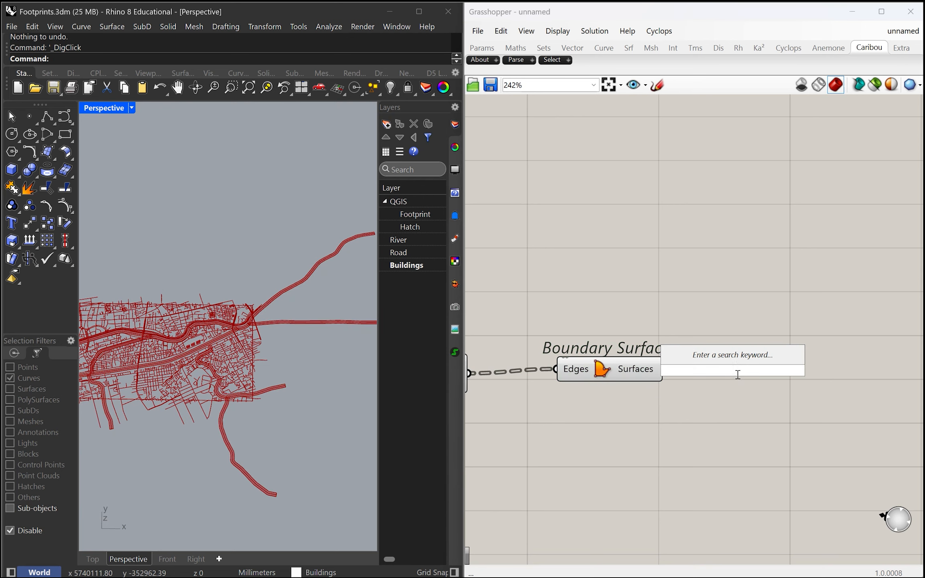
{"action": "type", "text": "pre"}
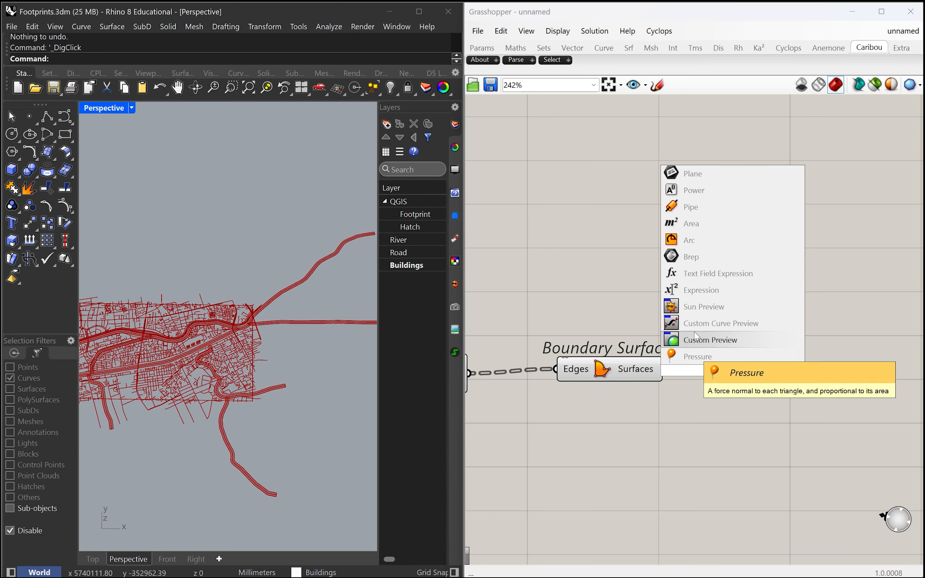
{"action": "key", "text": "Up"}
{"action": "key", "text": "Return"}
{"action": "left_click_drag", "start_coordinate": [665, 369], "coordinate": [706, 424]}
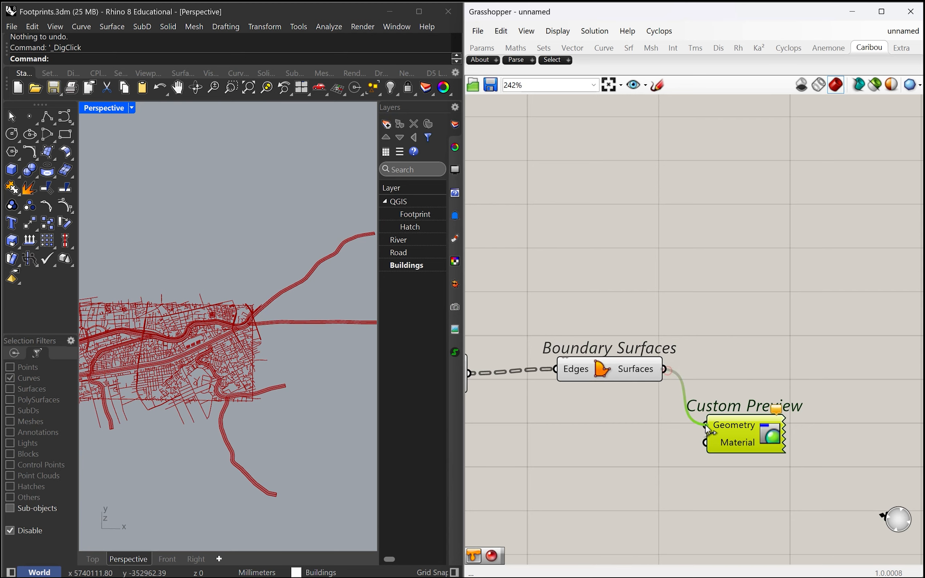
Add a Colour Swatch component beside the Custom Preview's Material input
{"action": "scroll", "coordinate": [666, 425], "scroll_direction": "up", "scroll_amount": 2}
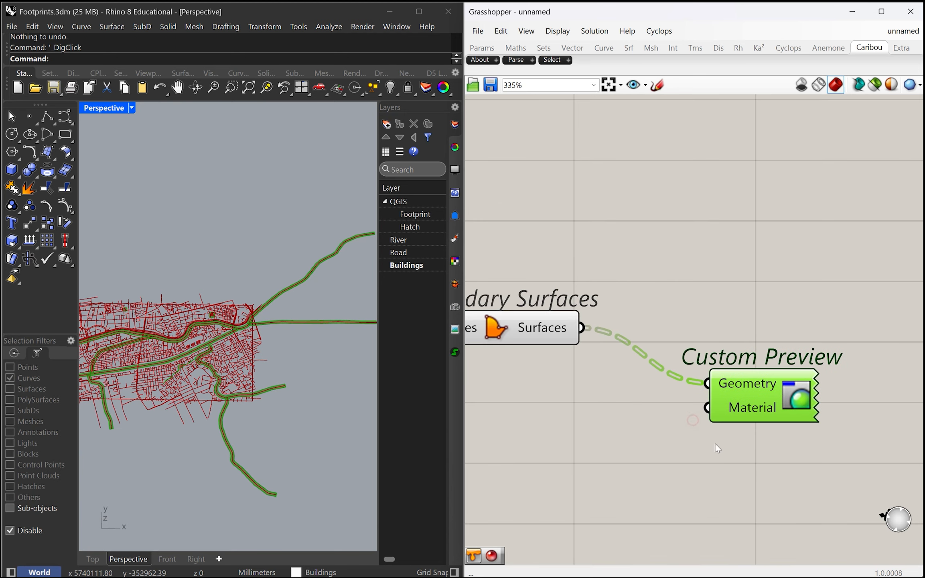
{"action": "double_click", "coordinate": [631, 442]}
{"action": "type", "text": "color"}
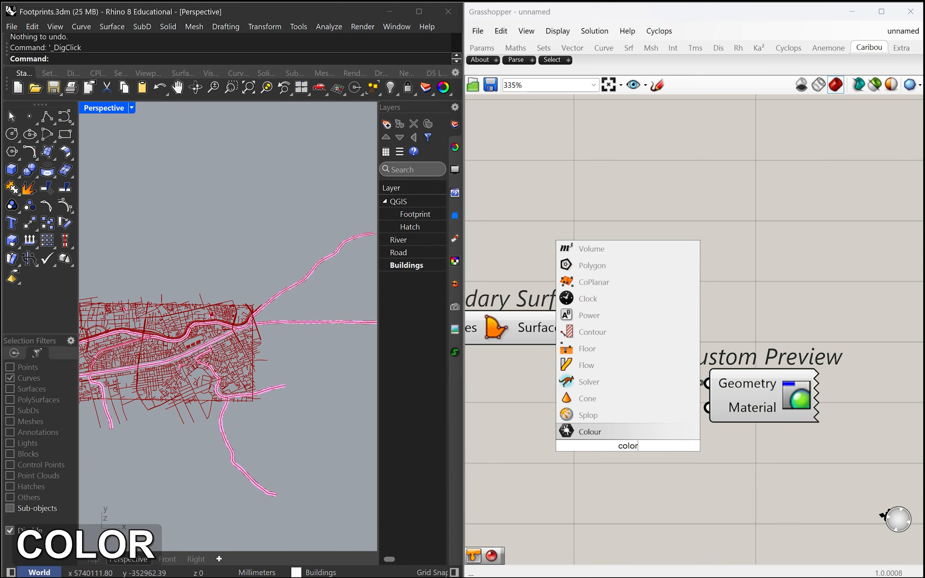
{"action": "type", "text": "w"}
{"action": "key", "text": "BackSpace"}
{"action": "key", "text": "BackSpace"}
{"action": "key", "text": "BackSpace"}
{"action": "key", "text": "BackSpace"}
{"action": "key", "text": "BackSpace"}
{"action": "type", "text": "sw"}
{"action": "key", "text": "BackSpace"}
{"action": "key", "text": "BackSpace"}
{"action": "key", "text": "BackSpace"}
{"action": "type", "text": "sw"}
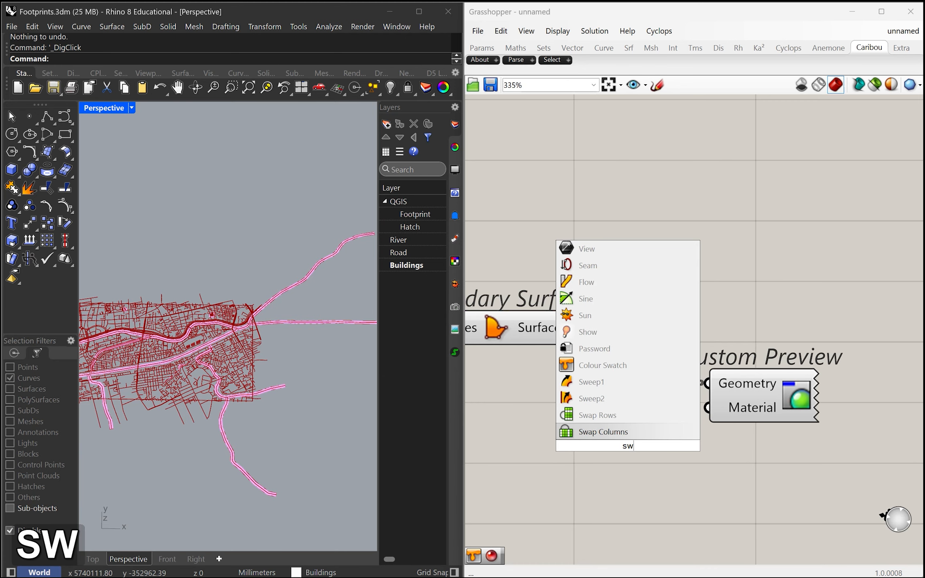
{"action": "type", "text": "at"}
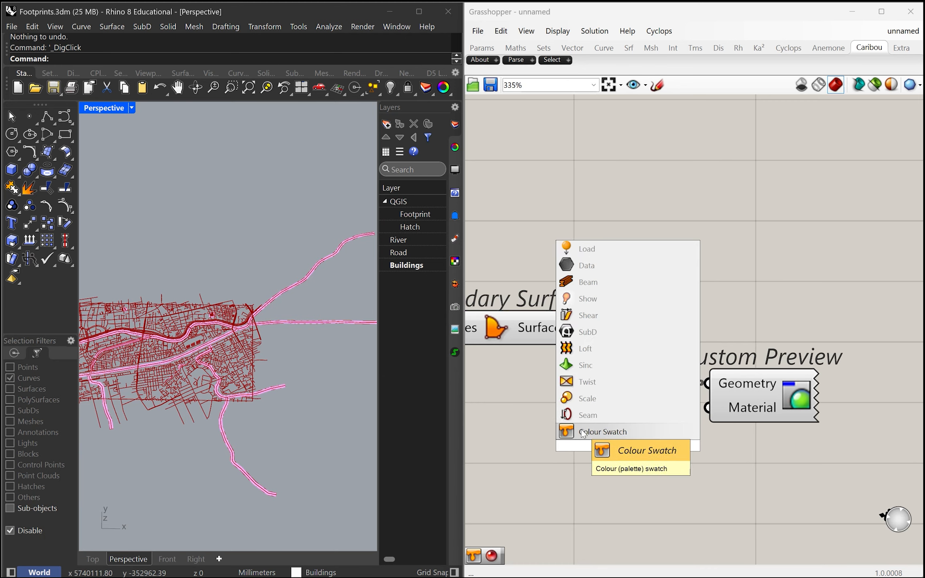
{"action": "key", "text": "Return"}
Set the Colour Swatch to light turquoise, connect it to the Custom Preview's Material input and check the coloured waterways in Rhino
{"action": "left_click", "coordinate": [619, 446]}
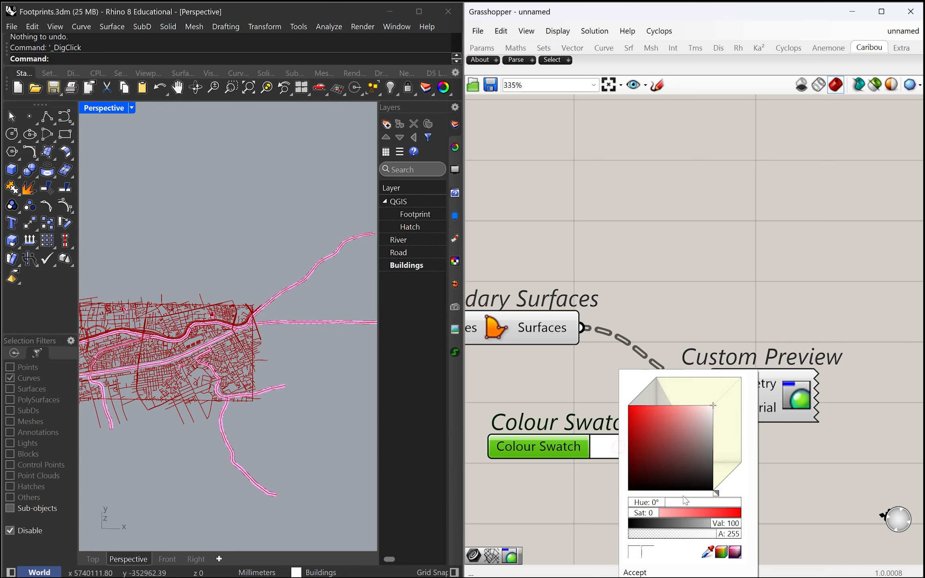
{"action": "left_click_drag", "start_coordinate": [717, 495], "coordinate": [732, 482]}
{"action": "left_click_drag", "start_coordinate": [701, 449], "coordinate": [708, 407]}
{"action": "left_click", "coordinate": [640, 572]}
{"action": "scroll", "coordinate": [346, 429], "scroll_direction": "up", "scroll_amount": 5}
{"action": "scroll", "coordinate": [232, 270], "scroll_direction": "up", "scroll_amount": 5}
{"action": "right_click_drag", "start_coordinate": [262, 357], "coordinate": [286, 332]}
{"action": "scroll", "coordinate": [244, 333], "scroll_direction": "down", "scroll_amount": 6}
{"action": "scroll", "coordinate": [246, 338], "scroll_direction": "up", "scroll_amount": 3}
{"action": "scroll", "coordinate": [747, 451], "scroll_direction": "down", "scroll_amount": 6}
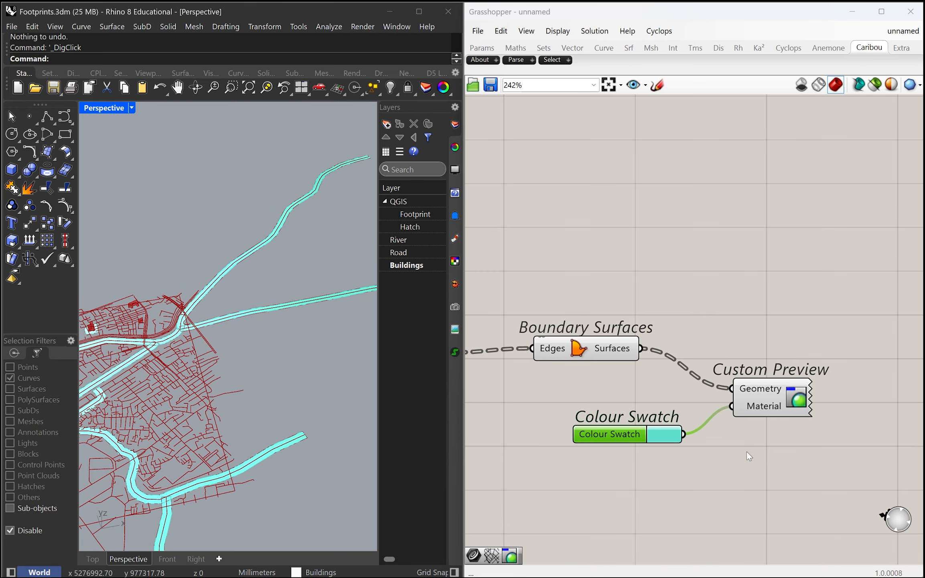
{"action": "scroll", "coordinate": [654, 440], "scroll_direction": "up", "scroll_amount": 2}
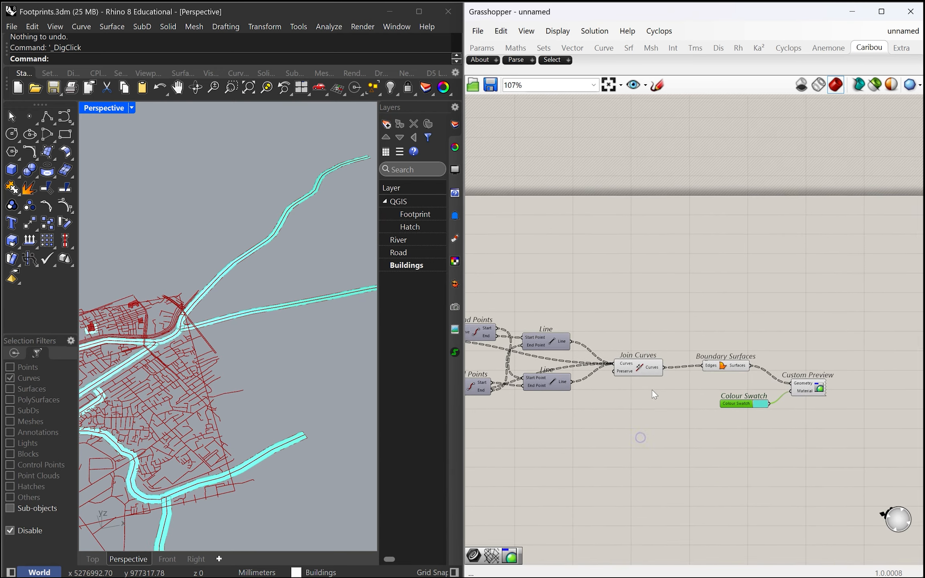